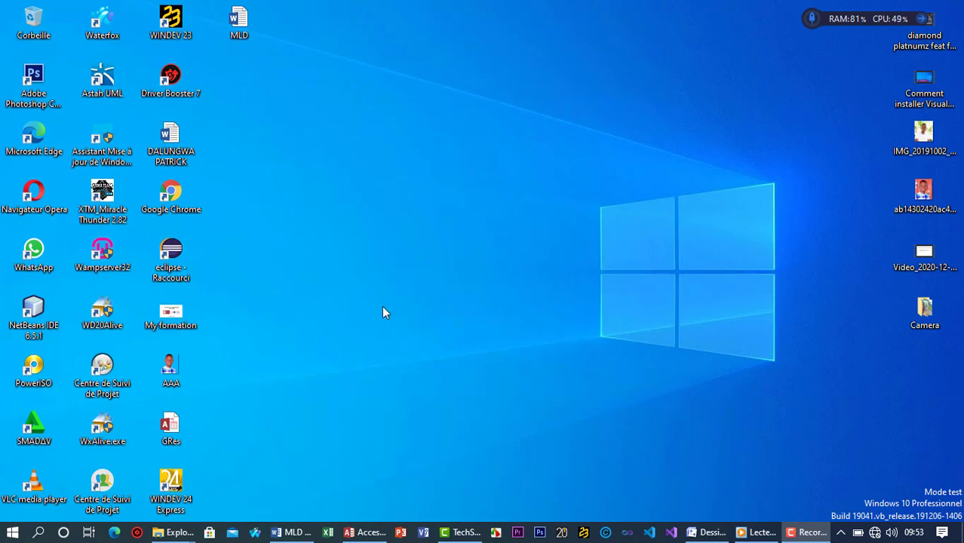
Step: Open the MLD Word document and rename the fourth table heading in the embedded diagram, above IdAgent, to tAgents
{"action": "left_click", "coordinate": [294, 533]}
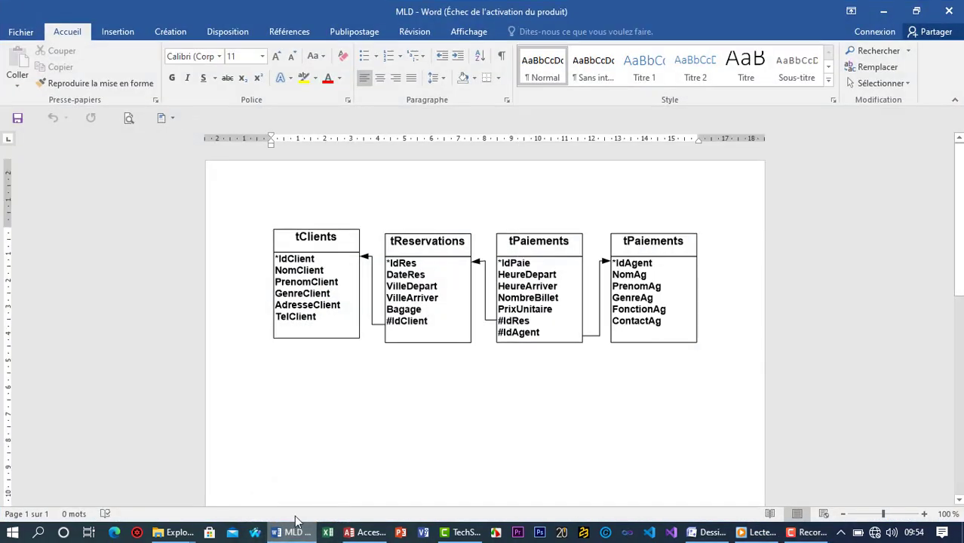
{"action": "left_click", "coordinate": [454, 270]}
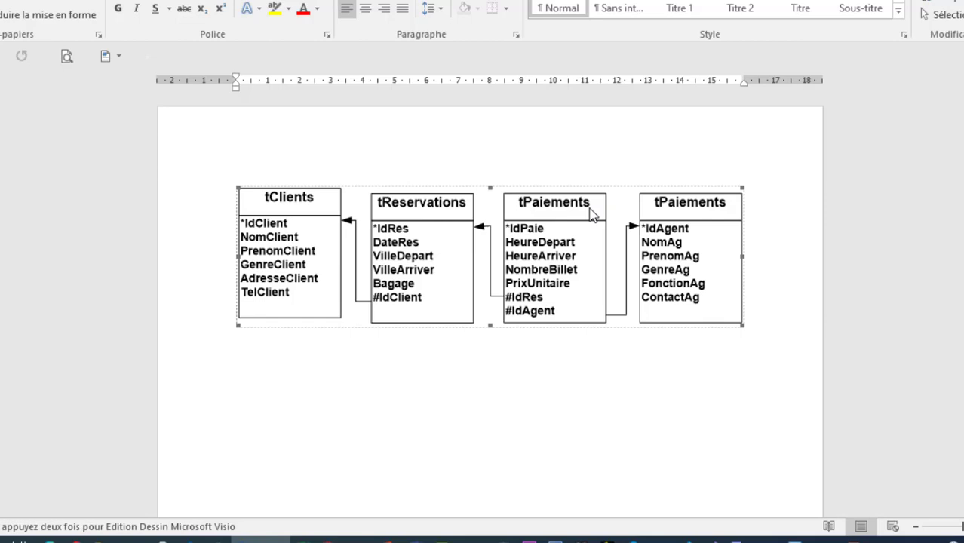
{"action": "double_click", "coordinate": [717, 226]}
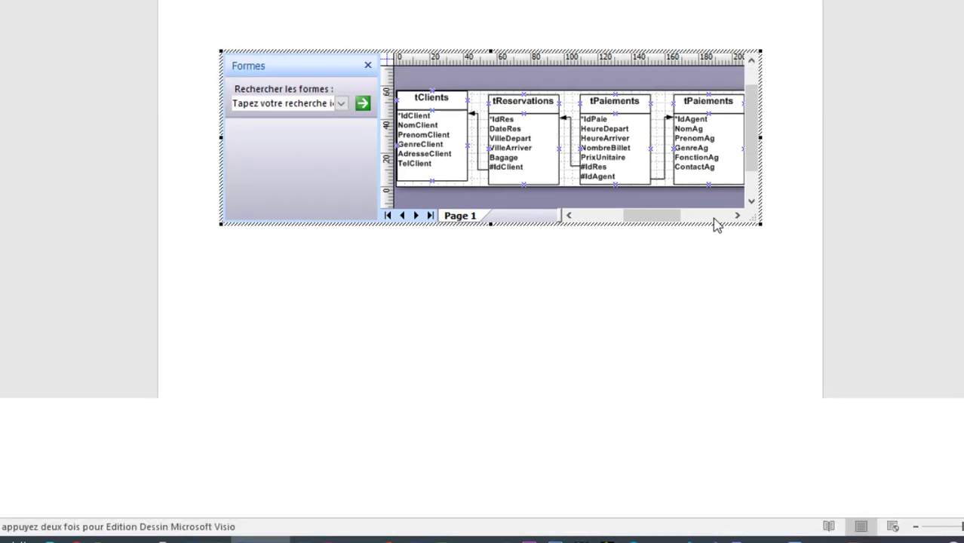
{"action": "left_click", "coordinate": [717, 224]}
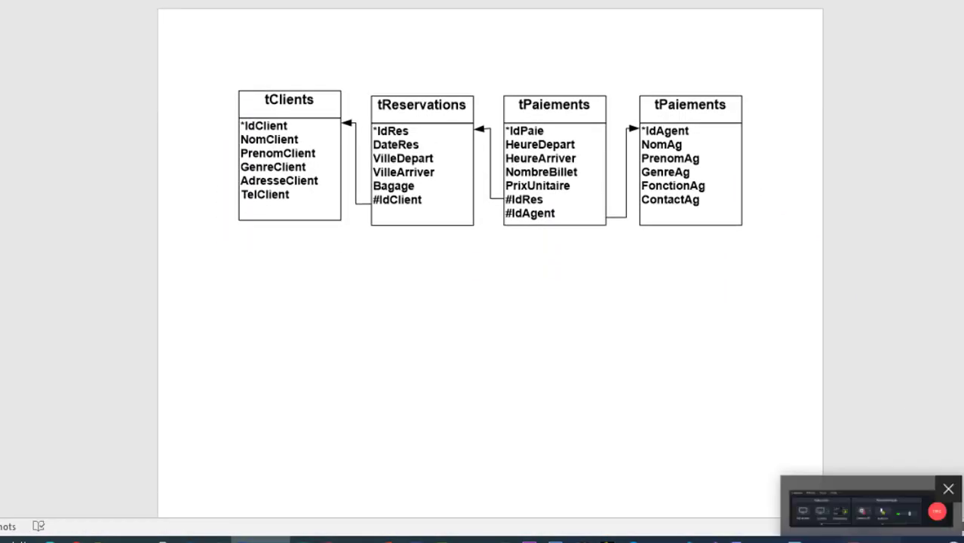
{"action": "left_click", "coordinate": [868, 539]}
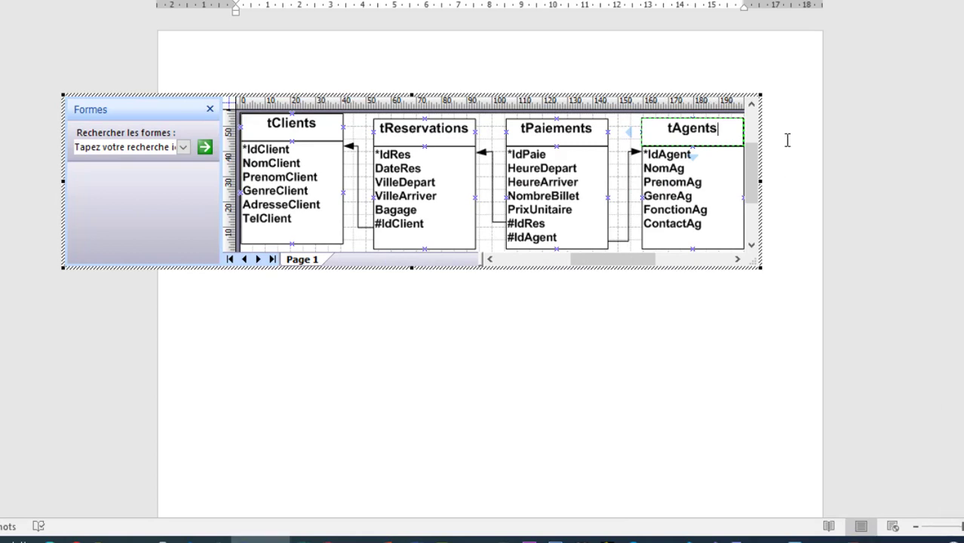
{"action": "left_click", "coordinate": [713, 273]}
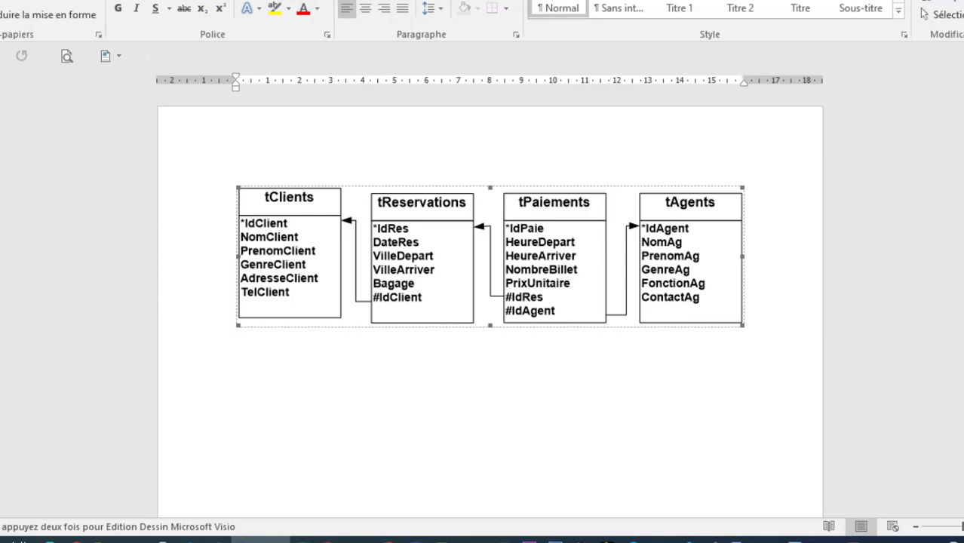
{"action": "left_click_drag", "start_coordinate": [615, 8], "coordinate": [963, 90]}
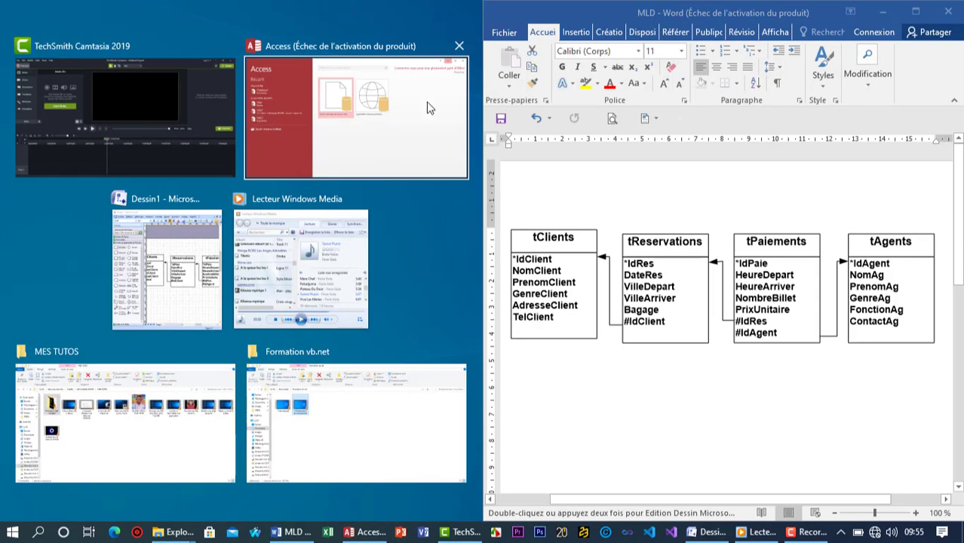
{"action": "left_click", "coordinate": [466, 265]}
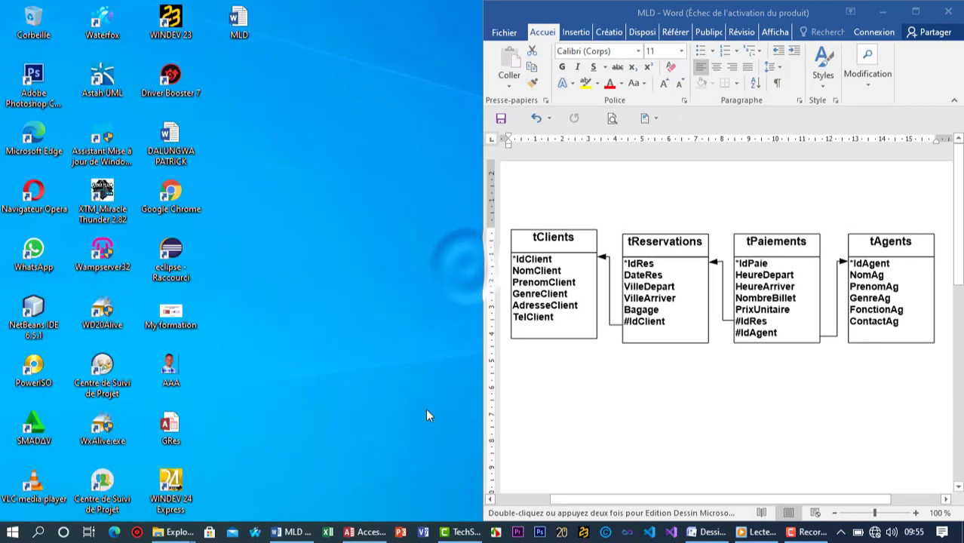
{"action": "left_click", "coordinate": [370, 535]}
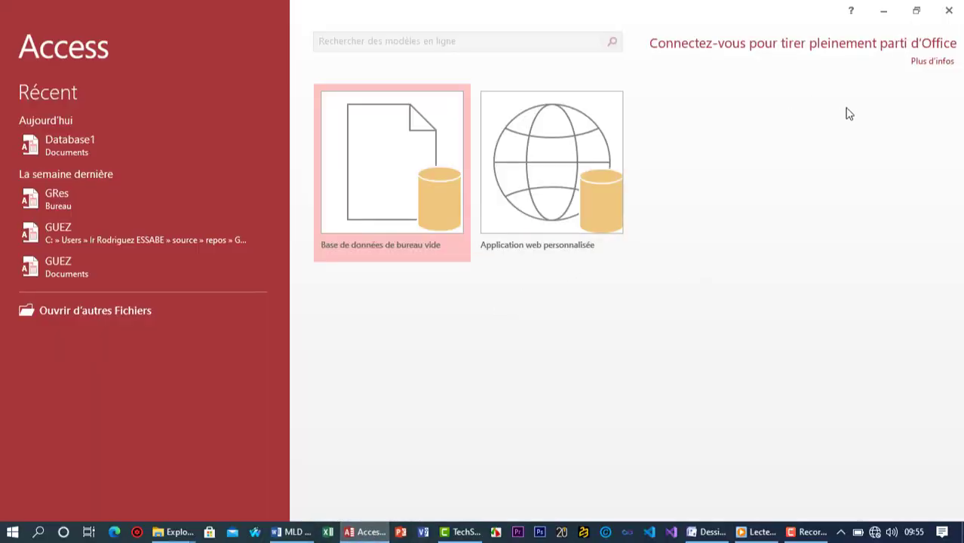
{"action": "left_click", "coordinate": [884, 15]}
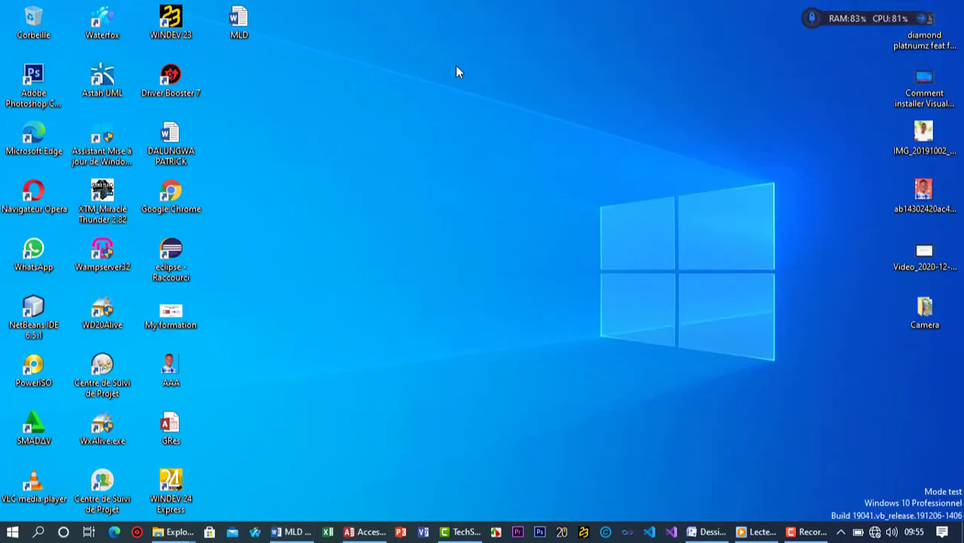
Step: Create a folder named "Formation vbNet" on the desktop, and briefly open it to check its contents
{"action": "right_click", "coordinate": [456, 67]}
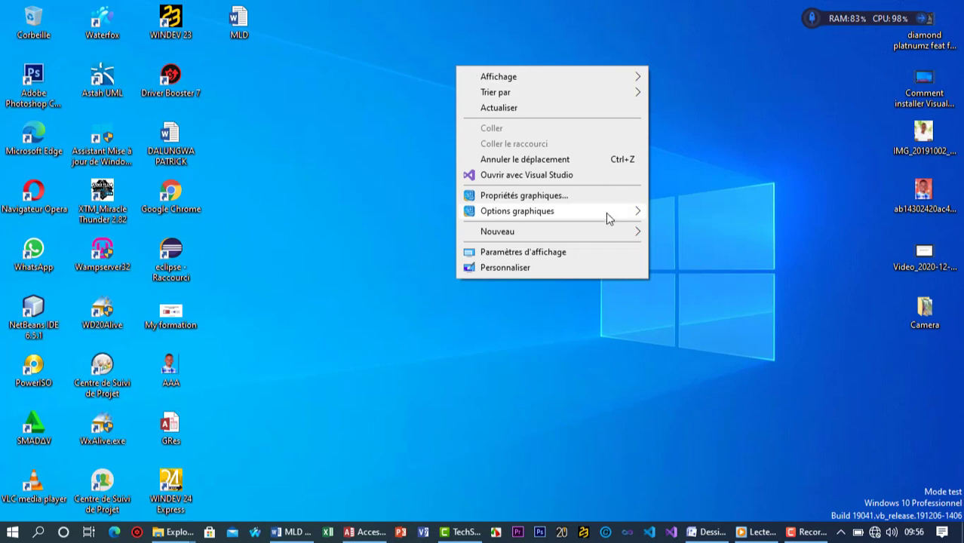
{"action": "mouse_move", "coordinate": [607, 233]}
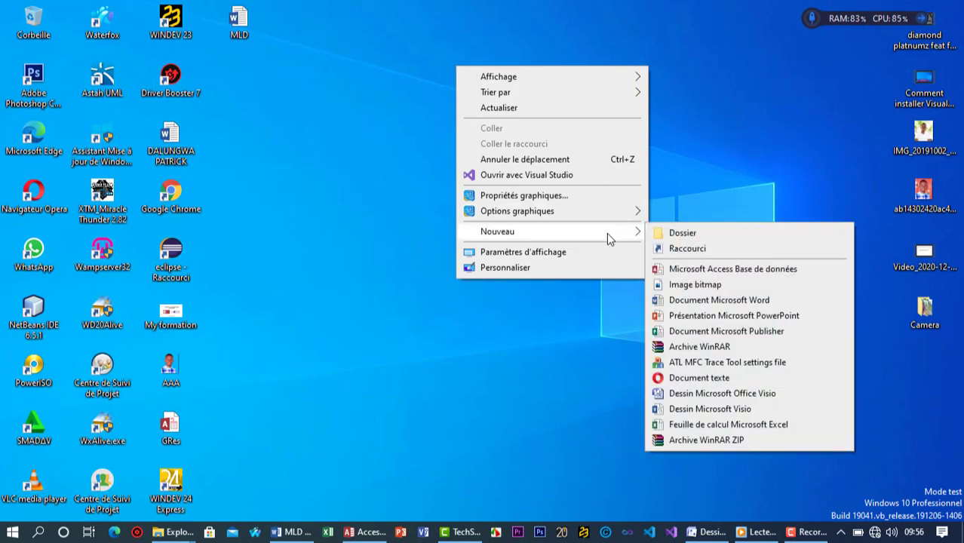
{"action": "left_click", "coordinate": [678, 234]}
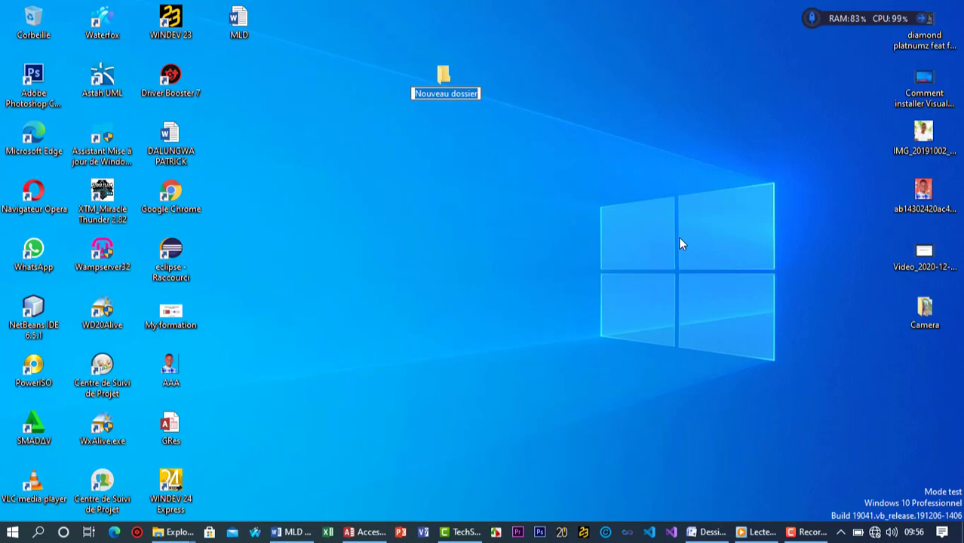
{"action": "type", "text": "Formation"}
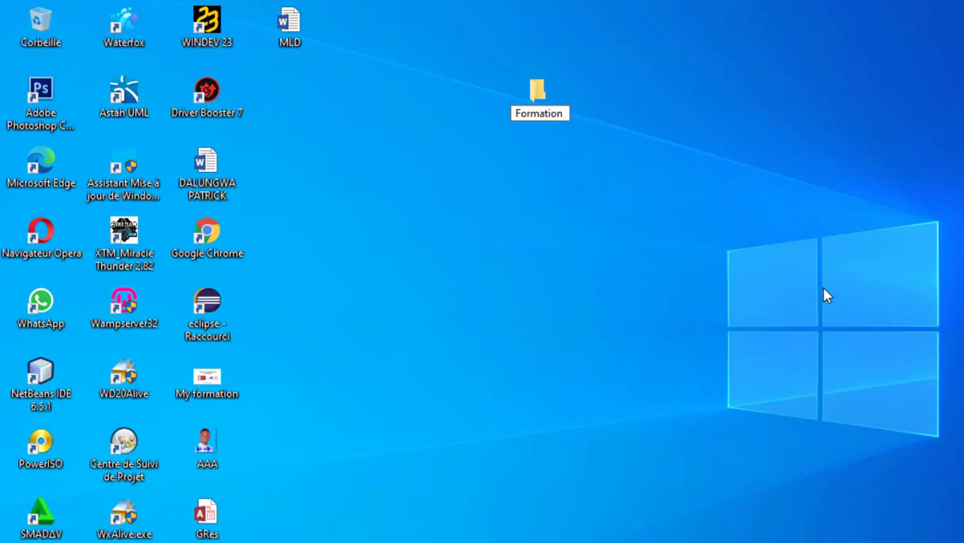
{"action": "type", "text": " Ac"}
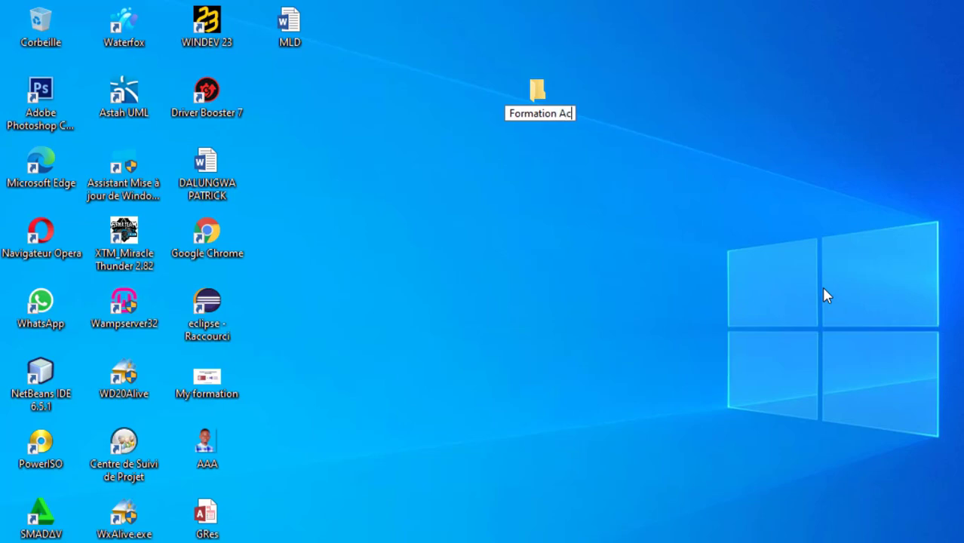
{"action": "key", "text": "BackSpace"}
{"action": "key", "text": "BackSpace"}
{"action": "key", "text": "BackSpace"}
{"action": "type", "text": "v"}
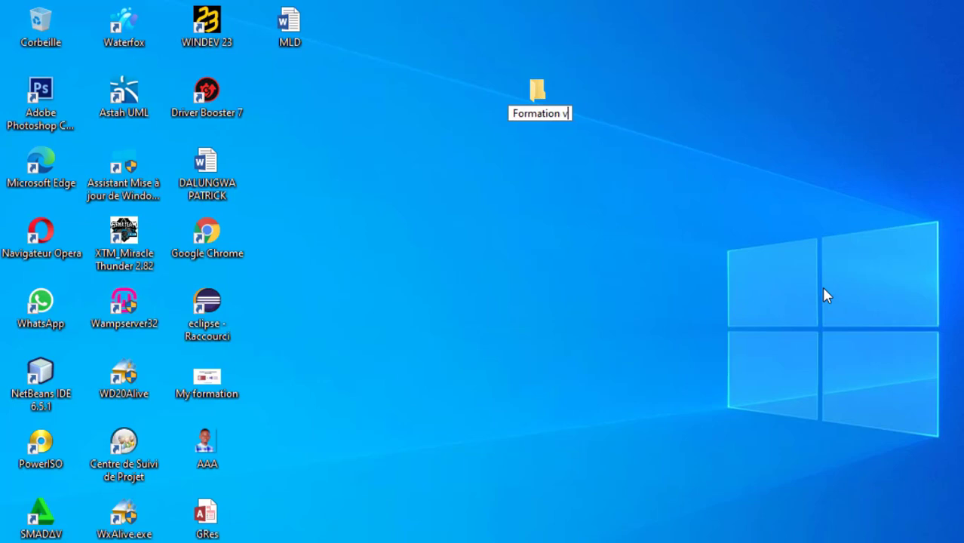
{"action": "type", "text": "bNet"}
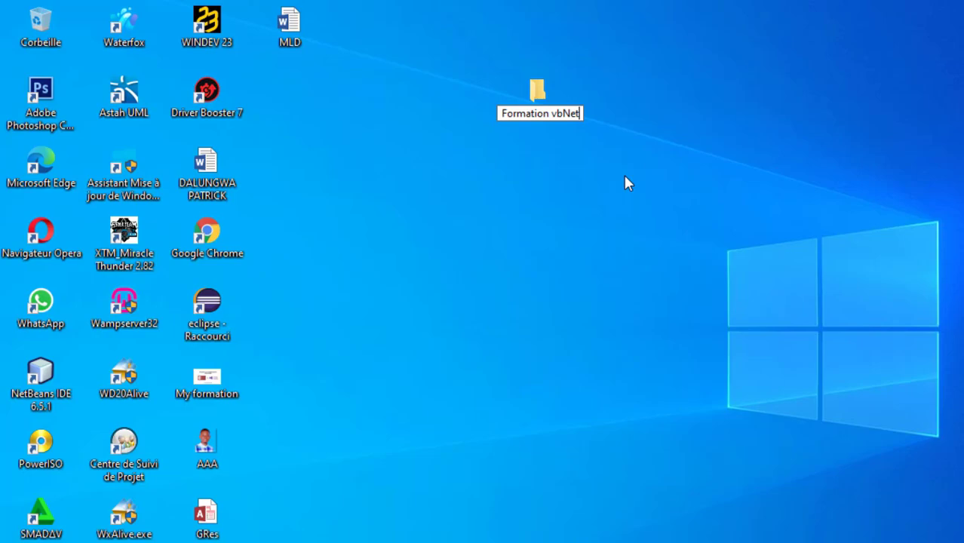
{"action": "key", "text": "Return"}
{"action": "left_click", "coordinate": [626, 179]}
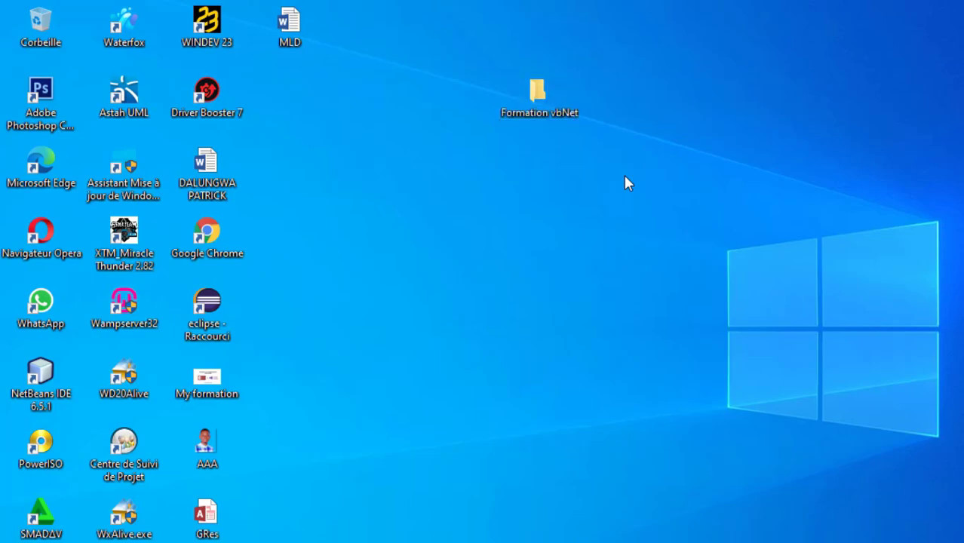
{"action": "double_click", "coordinate": [538, 94]}
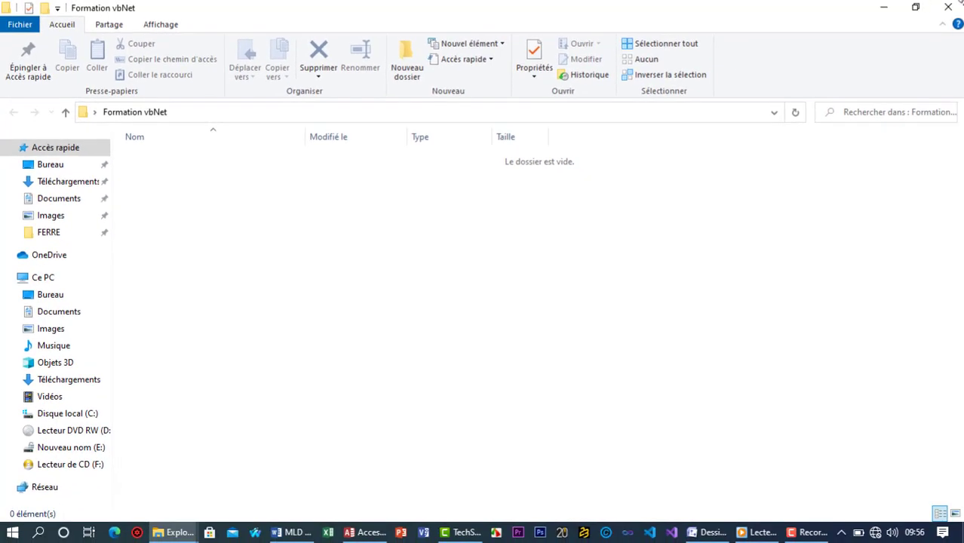
{"action": "left_click", "coordinate": [952, 8]}
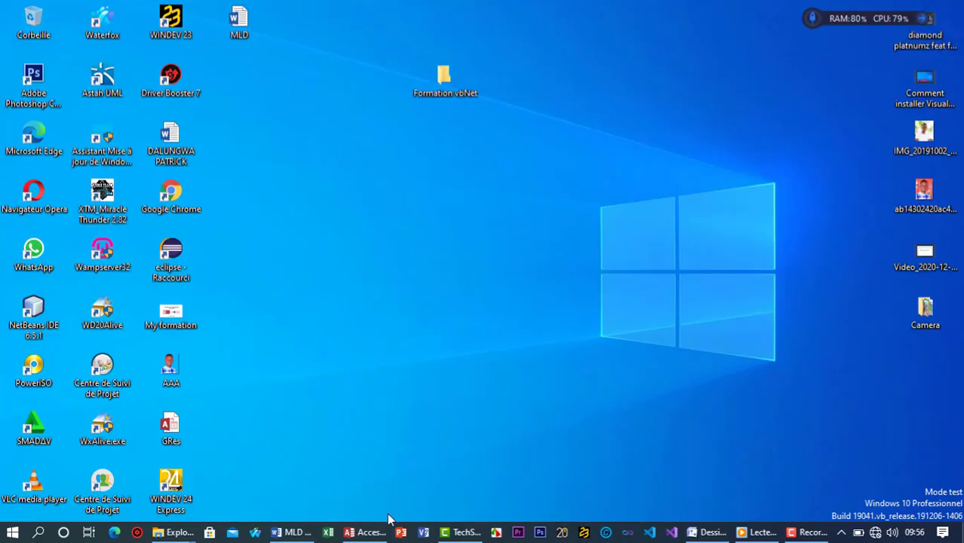
{"action": "left_click", "coordinate": [370, 533]}
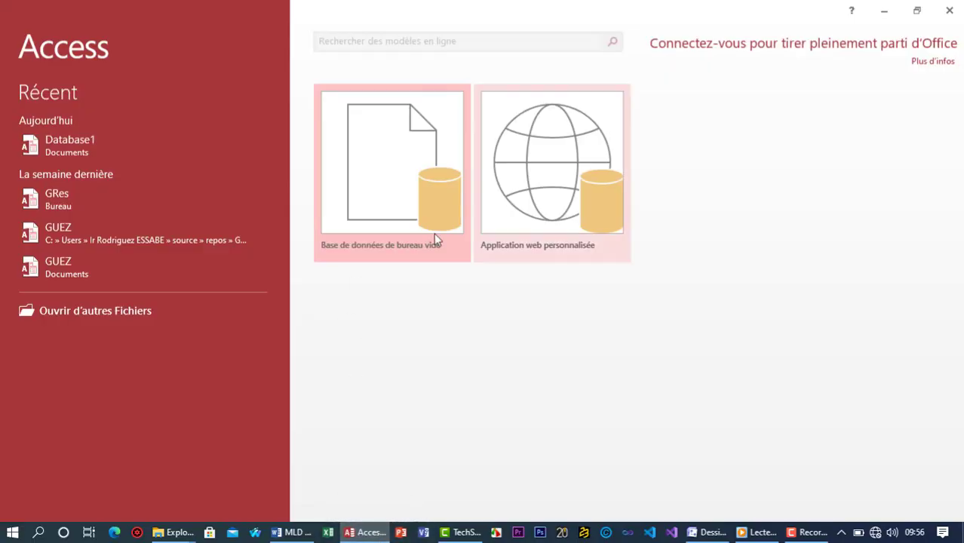
{"action": "left_click", "coordinate": [372, 190]}
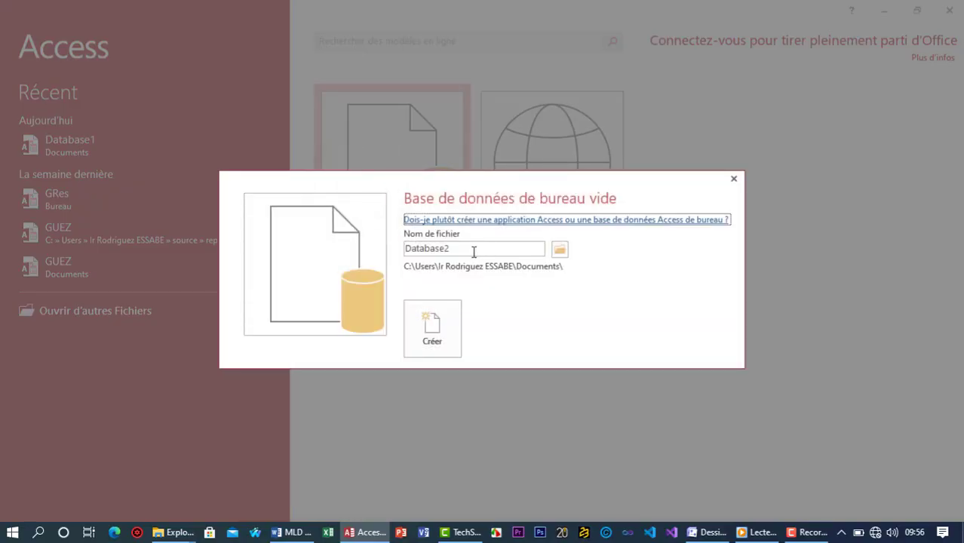
{"action": "key", "text": "Return"}
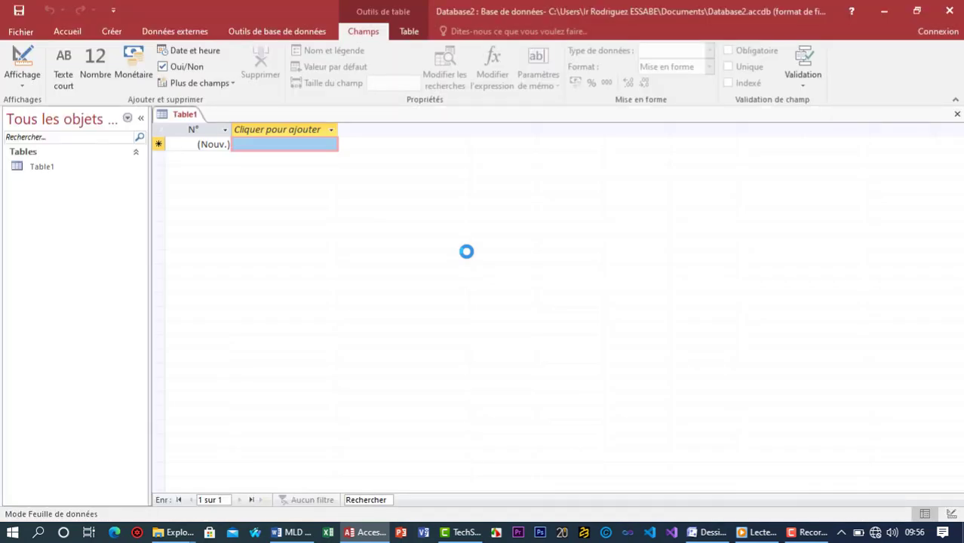
{"action": "left_click", "coordinate": [951, 17]}
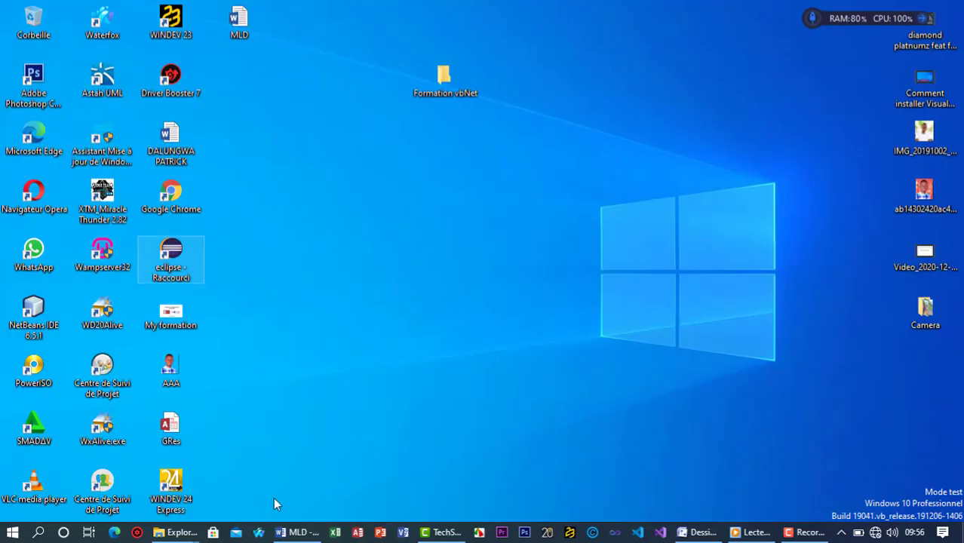
Step: Launch Access, dismiss the Office activation notice, and start a blank desktop database with the file name GestionReservation
{"action": "left_click", "coordinate": [358, 533]}
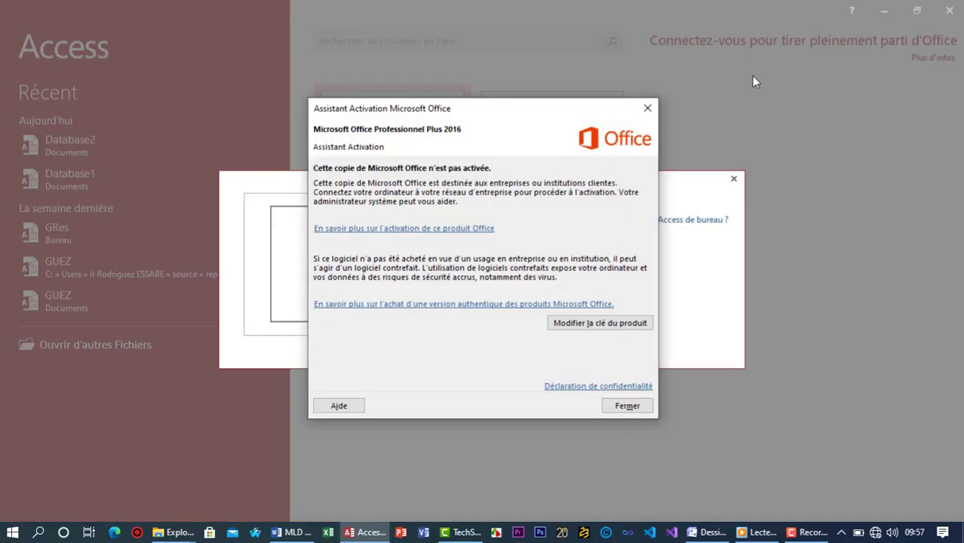
{"action": "left_click", "coordinate": [648, 109]}
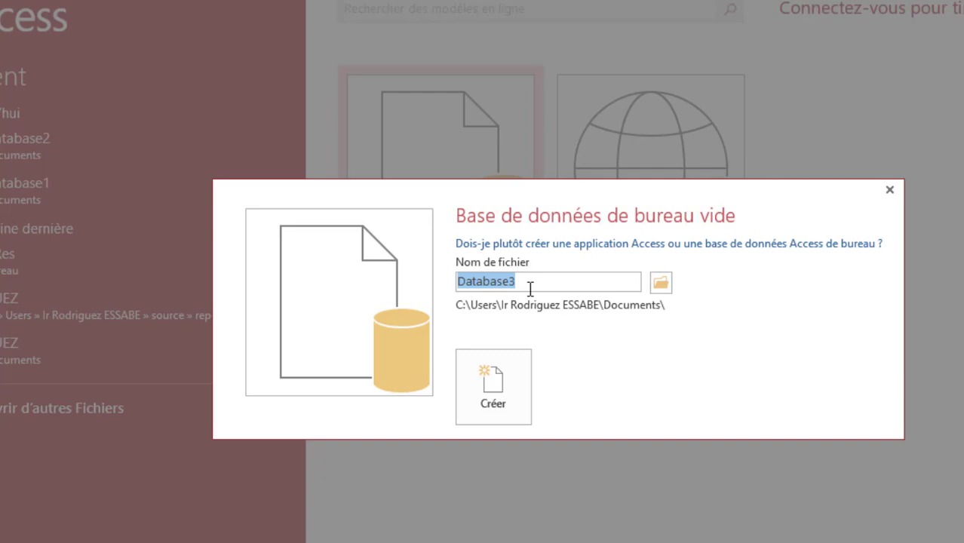
{"action": "type", "text": "Gest"}
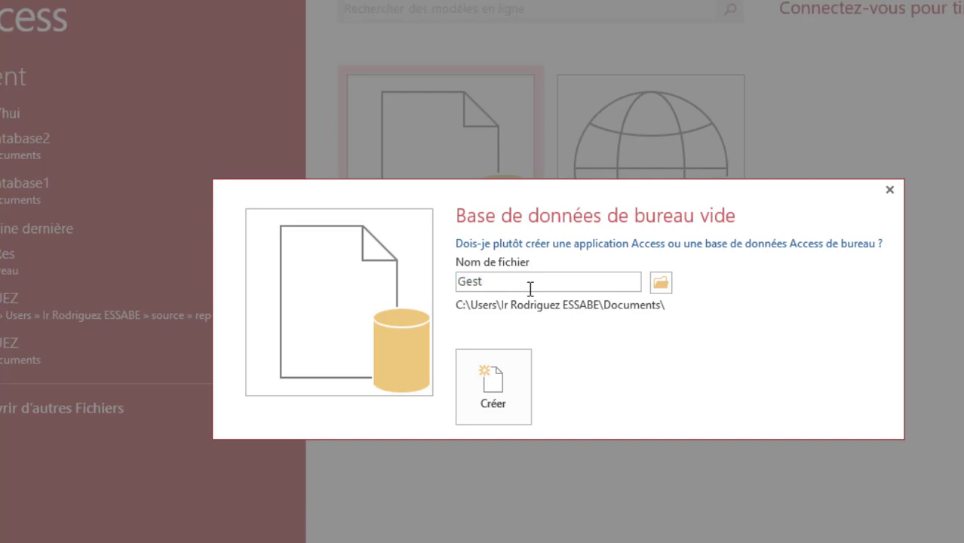
{"action": "type", "text": "ionReservation"}
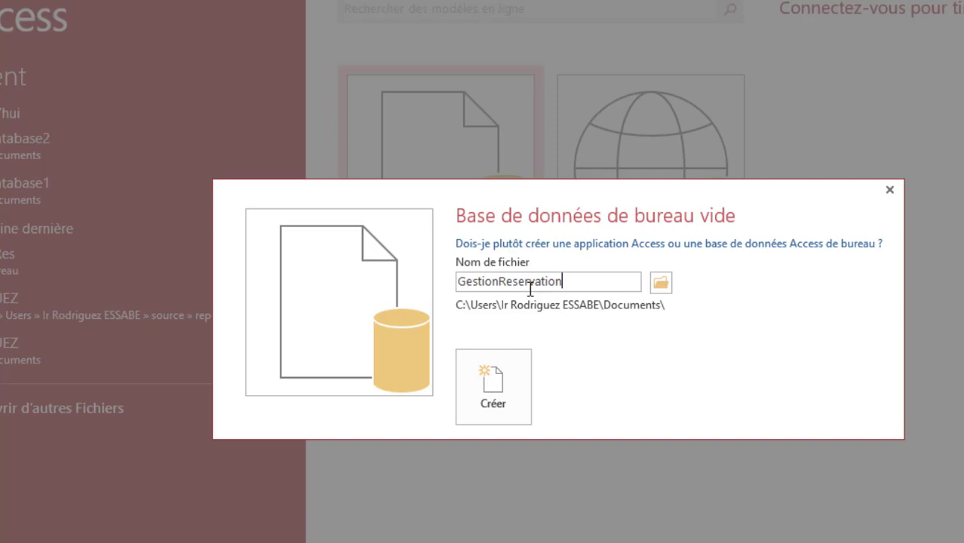
{"action": "left_click_drag", "start_coordinate": [581, 283], "coordinate": [457, 288]}
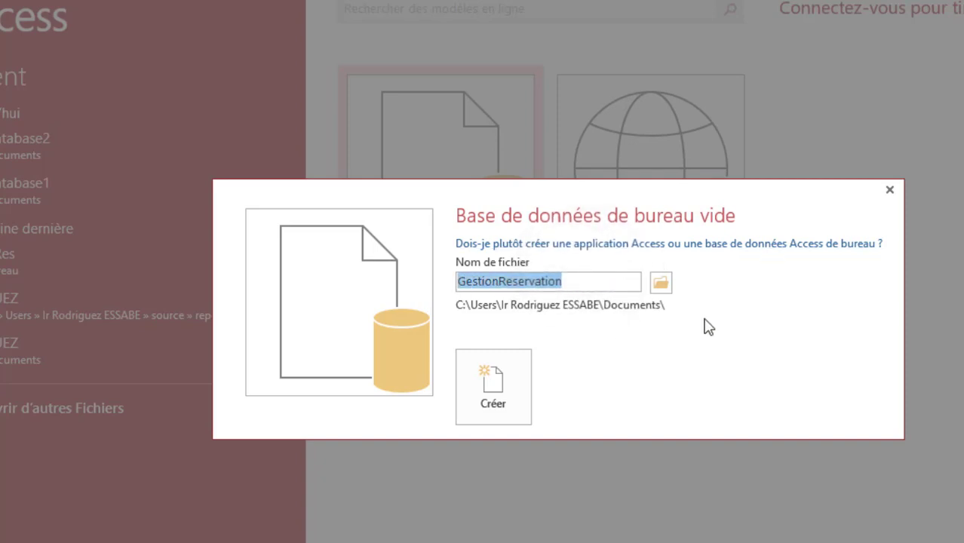
Step: Choose the desktop folder Formation vbNet as the location for the new database and create it
{"action": "left_click", "coordinate": [663, 287]}
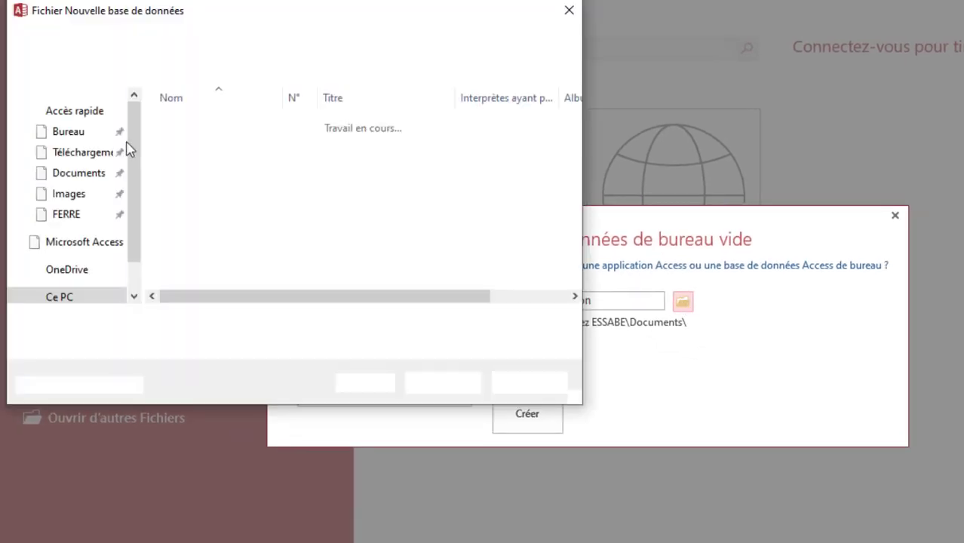
{"action": "left_click", "coordinate": [65, 134]}
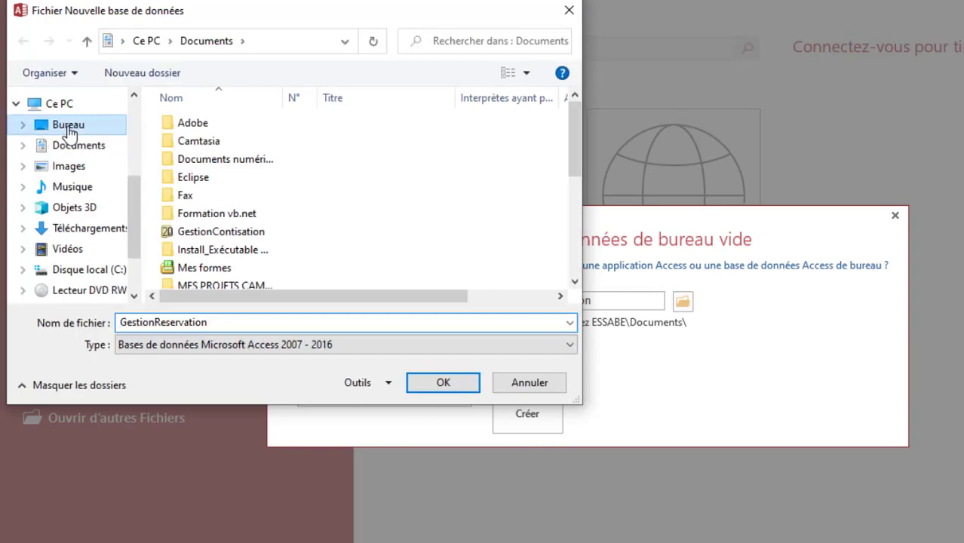
{"action": "left_click", "coordinate": [68, 132]}
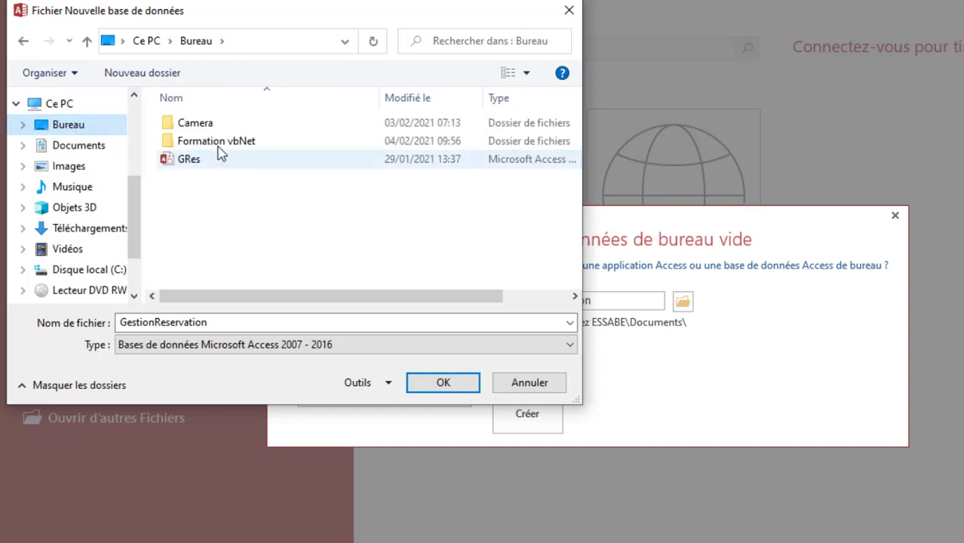
{"action": "double_click", "coordinate": [217, 145]}
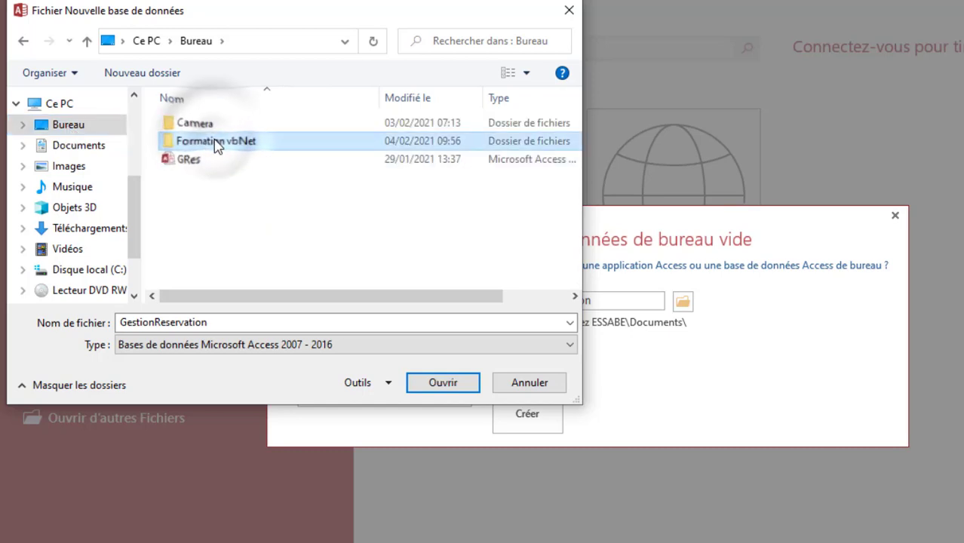
{"action": "left_click", "coordinate": [445, 383]}
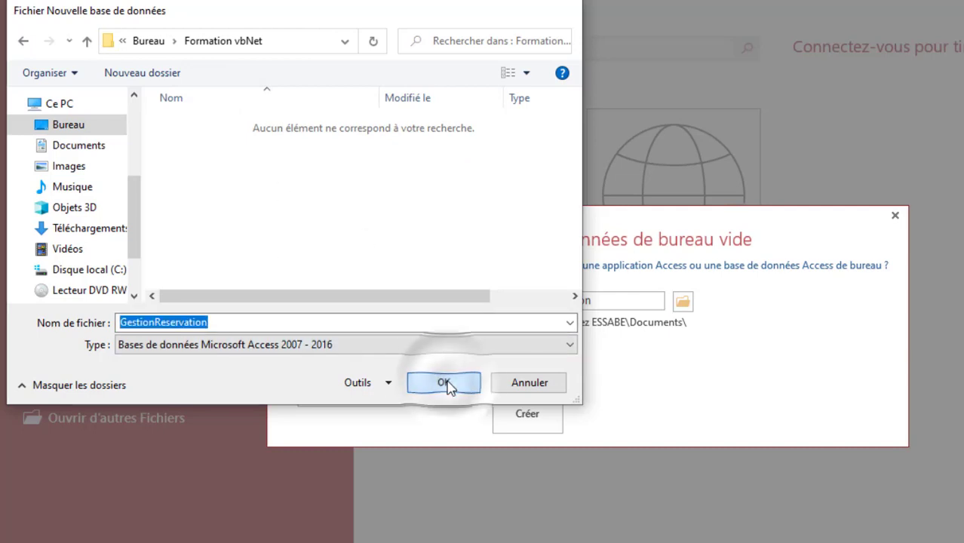
{"action": "left_click", "coordinate": [549, 406]}
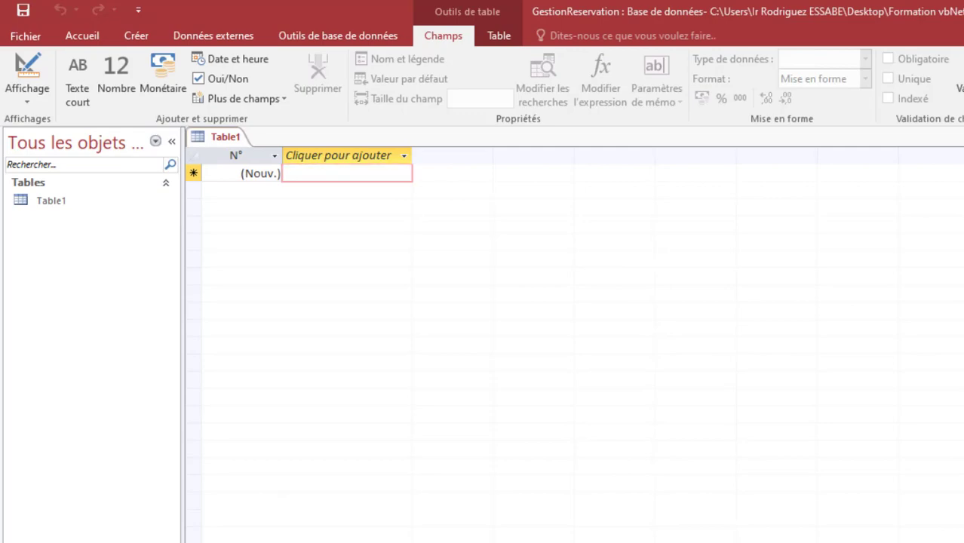
Step: Close the open database, reopen GestionReservation from the Formation vbNet folder, dismissing the Office activation notice and enabling its blocked content
{"action": "key", "text": "ctrl+F4"}
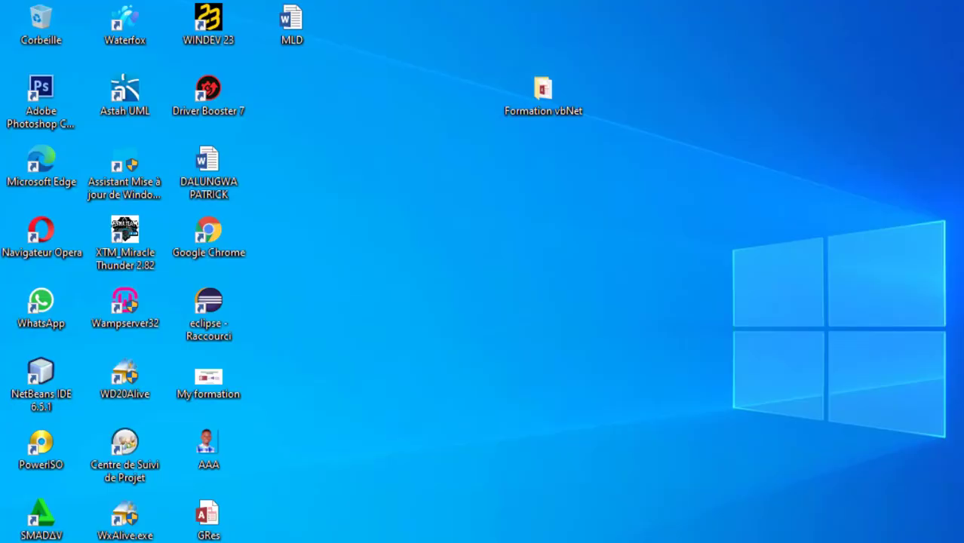
{"action": "double_click", "coordinate": [551, 109]}
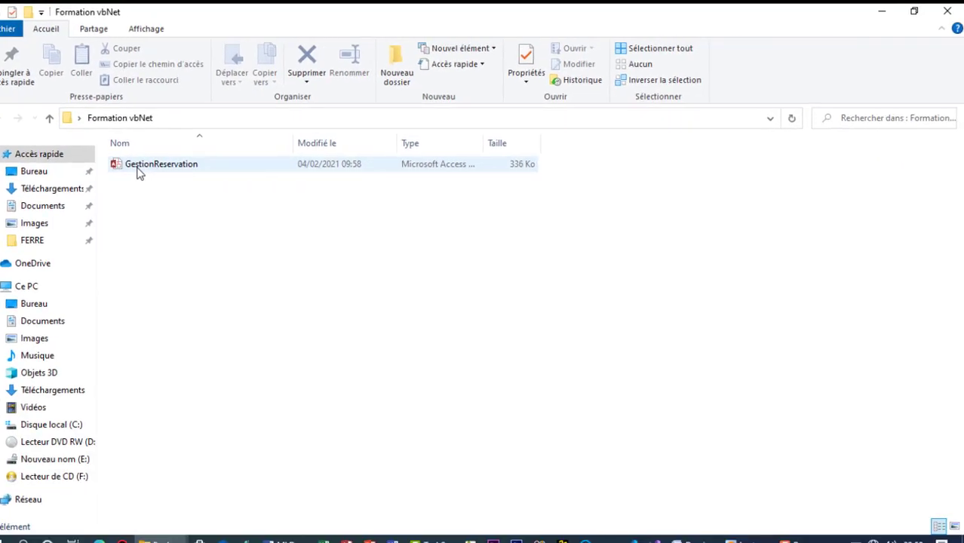
{"action": "double_click", "coordinate": [170, 173]}
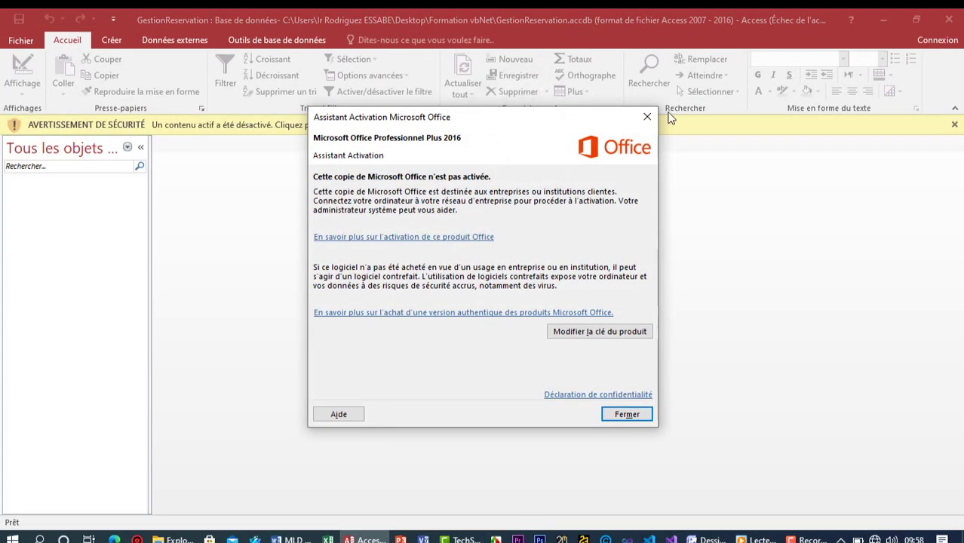
{"action": "left_click", "coordinate": [647, 117]}
{"action": "left_click", "coordinate": [473, 126]}
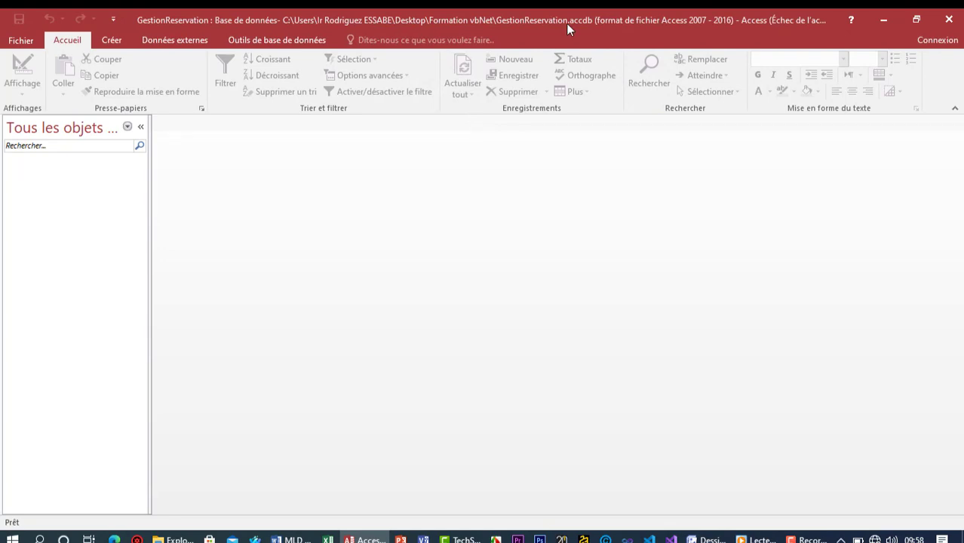
Step: Place the GestionReservation database side by side with the MLD document and create a new table in Design view
{"action": "left_click_drag", "start_coordinate": [609, 12], "coordinate": [2, 108]}
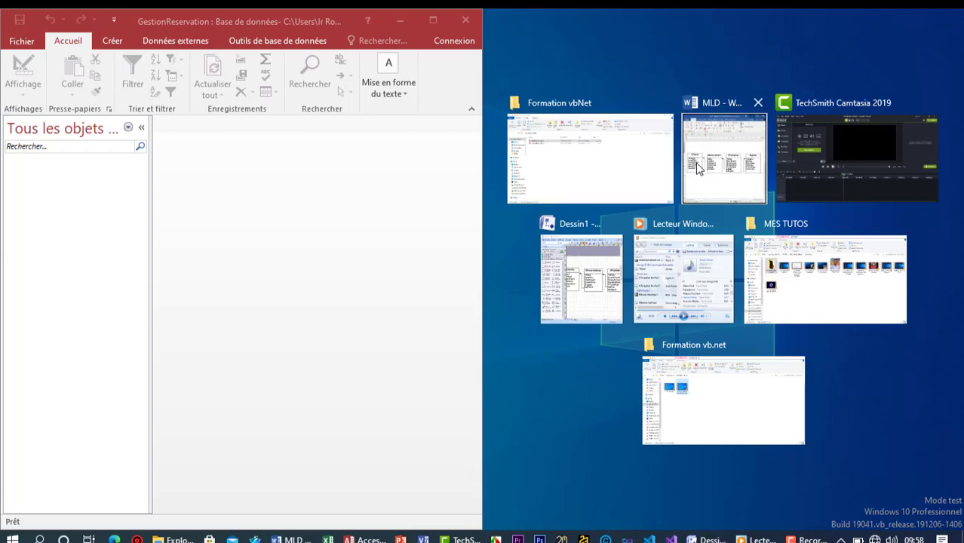
{"action": "left_click", "coordinate": [698, 167]}
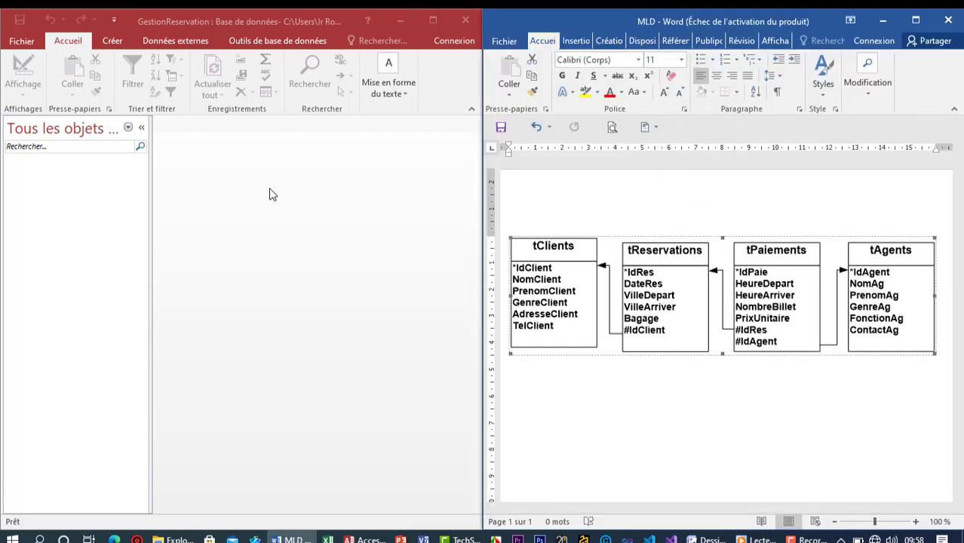
{"action": "left_click", "coordinate": [109, 45]}
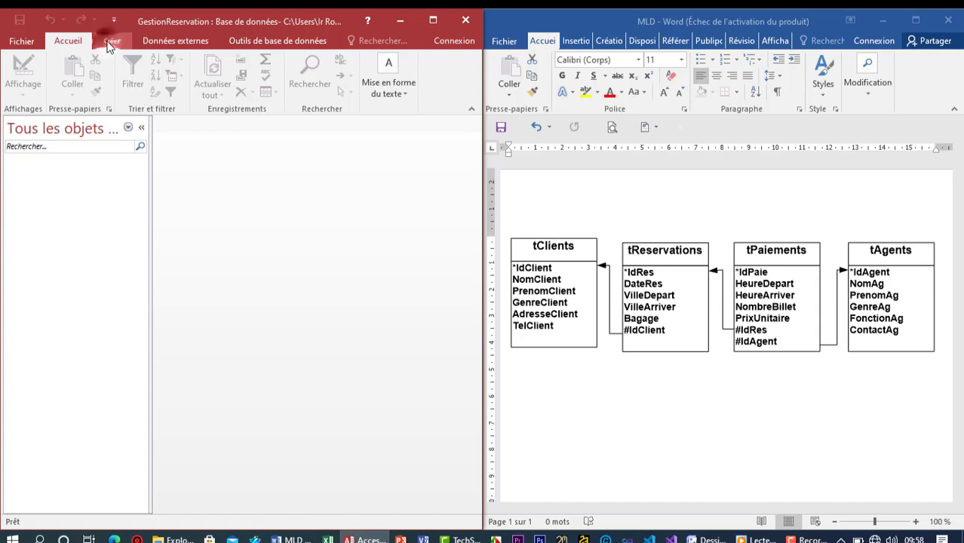
{"action": "left_click", "coordinate": [109, 45]}
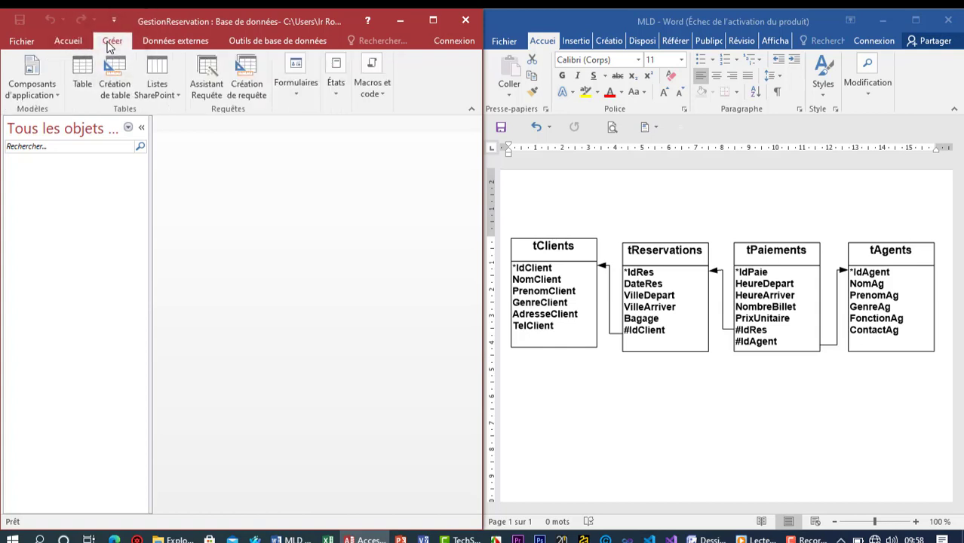
{"action": "left_click", "coordinate": [119, 83]}
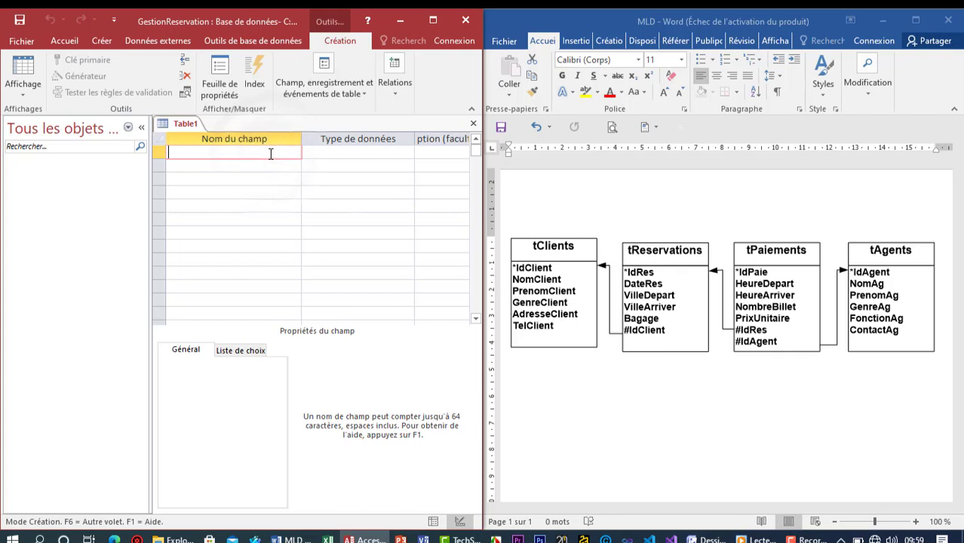
{"action": "key", "text": "ctrl+s"}
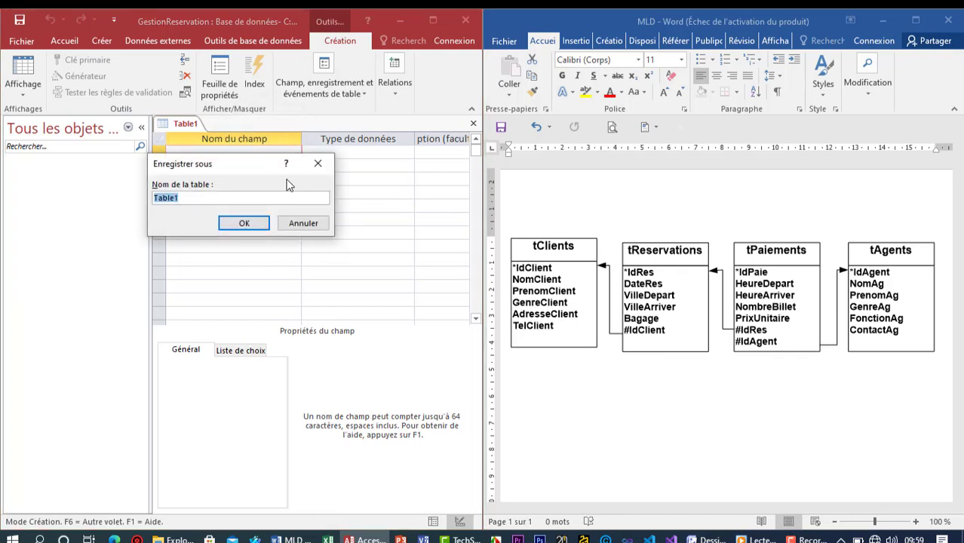
{"action": "left_click", "coordinate": [317, 163]}
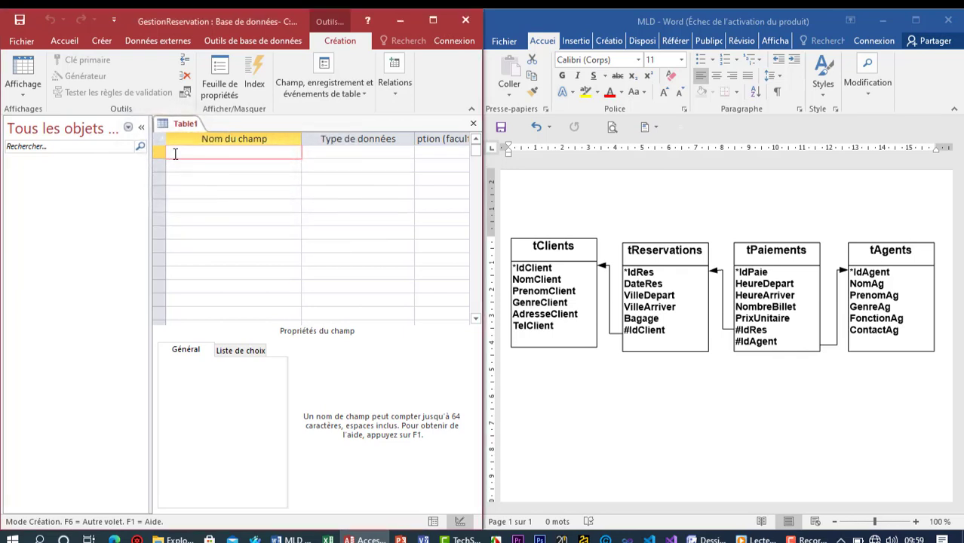
Step: Add the fields IdClient and NomClient to the new table, both with the data type Texte court
{"action": "type", "text": "Id"}
{"action": "type", "text": "d"}
{"action": "key", "text": "BackSpace"}
{"action": "type", "text": "IdClient"}
{"action": "key", "text": "Return"}
{"action": "key", "text": "Return"}
{"action": "key", "text": "Return"}
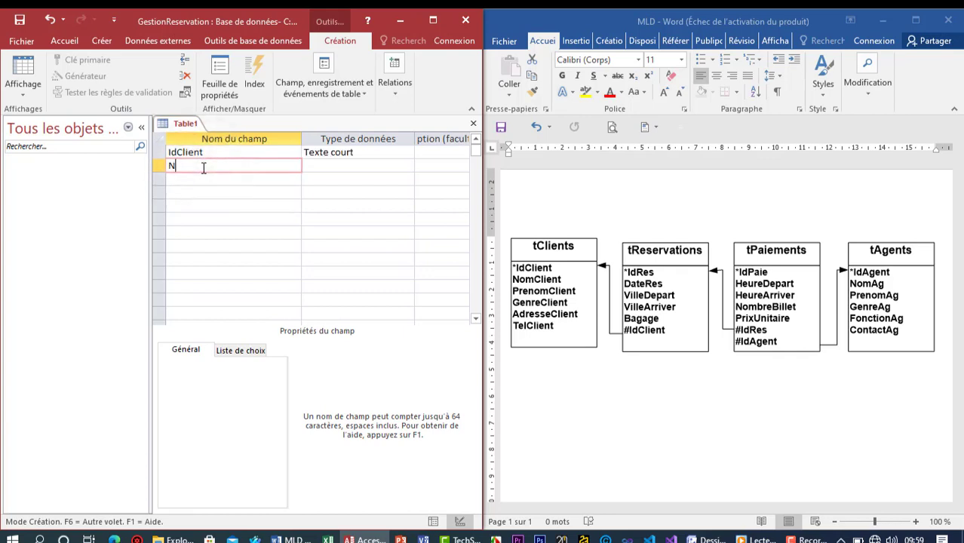
{"action": "type", "text": "NomClien"}
{"action": "key", "text": "Return"}
{"action": "key", "text": "Return"}
{"action": "key", "text": "Return"}
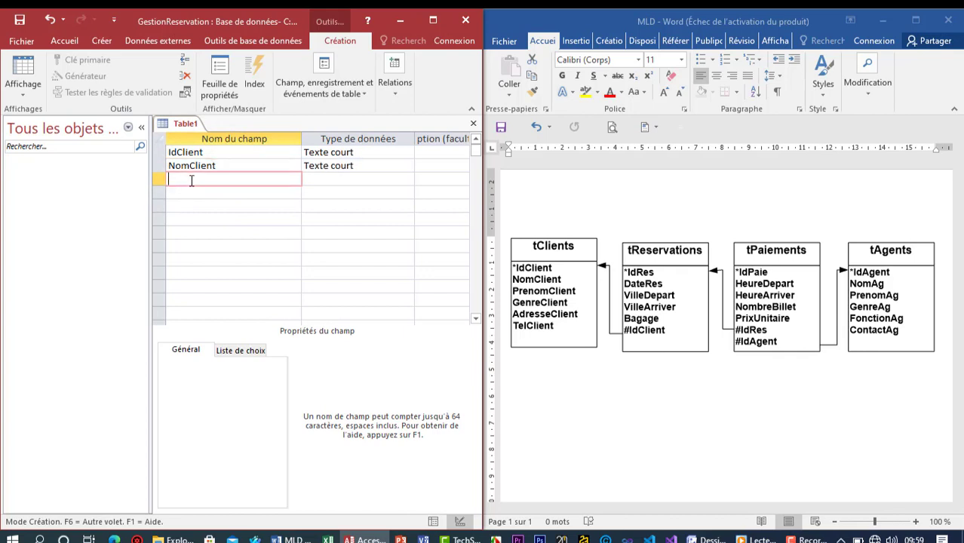
Step: Add the Texte court fields PrenomClient, GenreClient, AdresseClient and TelClient below NomClient
{"action": "type", "text": "PrenomClient"}
{"action": "left_click", "coordinate": [175, 193]}
{"action": "type", "text": "G"}
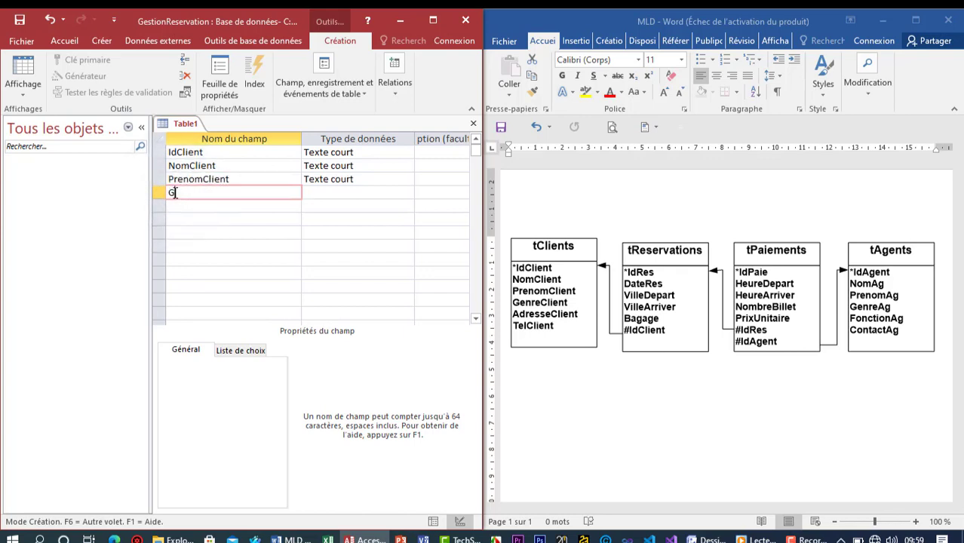
{"action": "type", "text": "enreClient"}
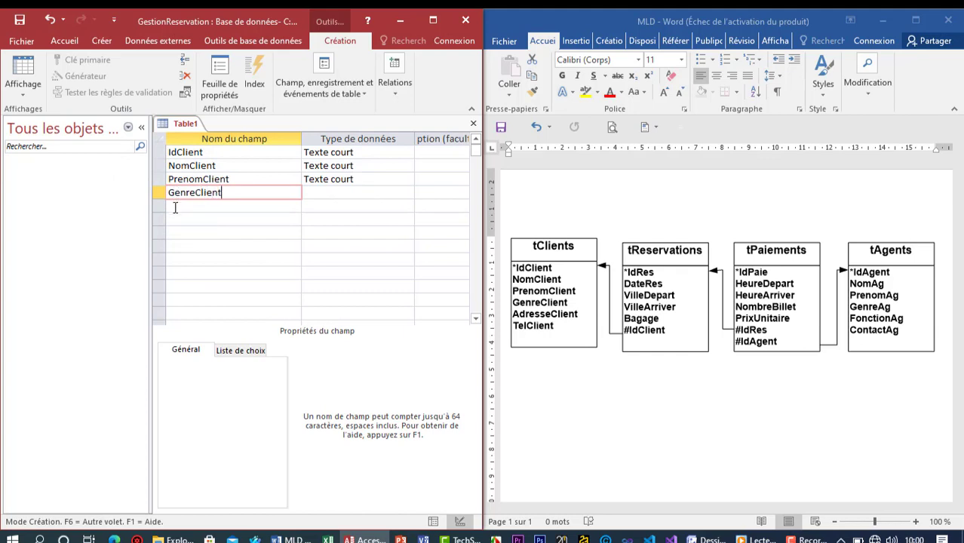
{"action": "left_click", "coordinate": [175, 207]}
{"action": "type", "text": "Adresse"}
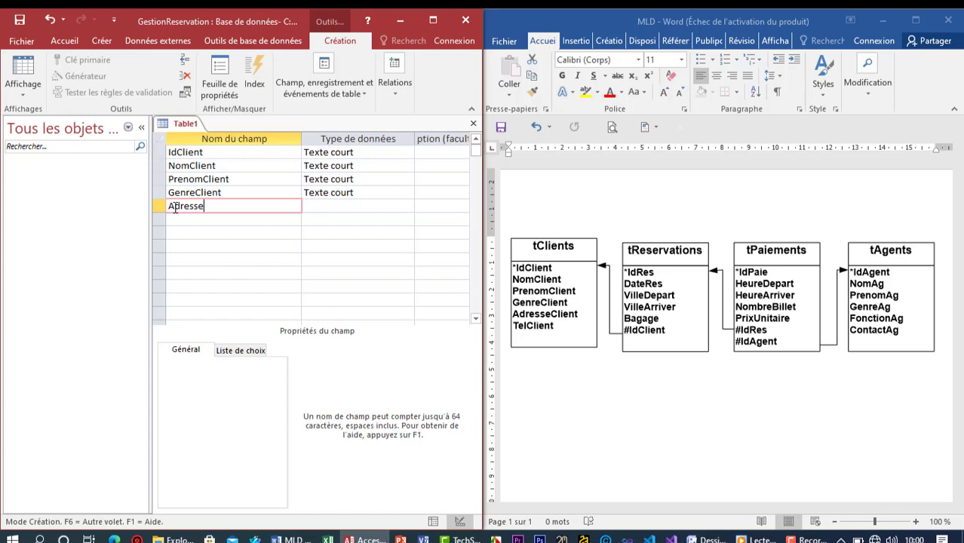
{"action": "type", "text": "Client"}
{"action": "left_click", "coordinate": [175, 219]}
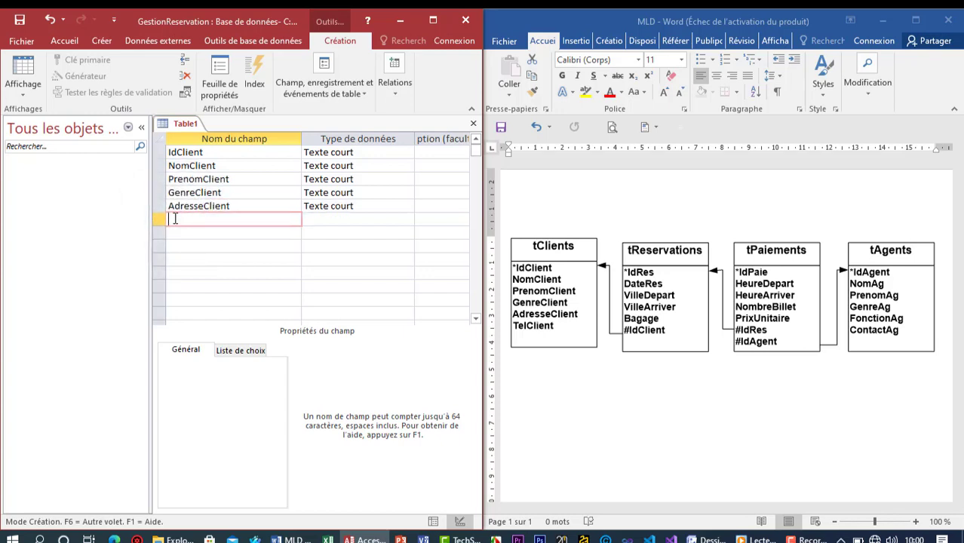
{"action": "type", "text": "TelClient"}
{"action": "left_click", "coordinate": [186, 153]}
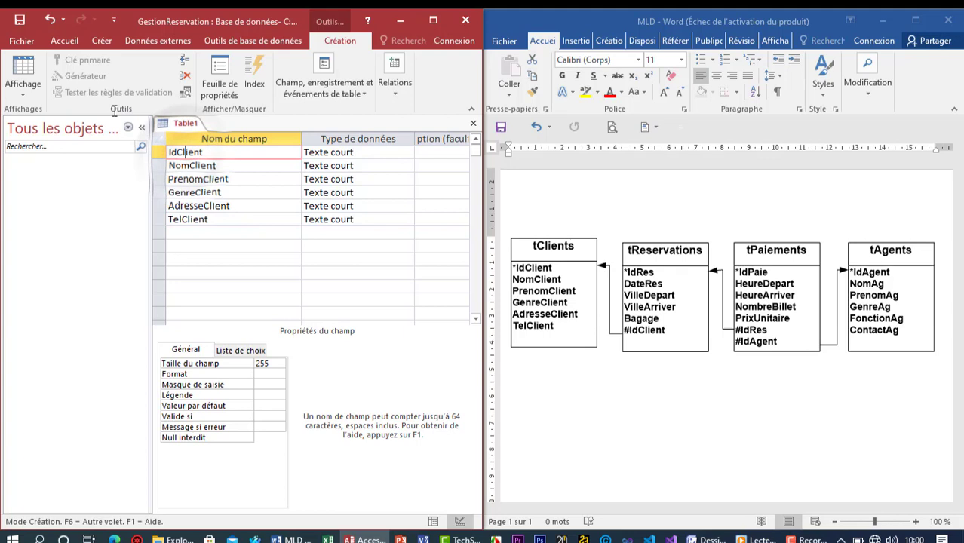
{"action": "left_click", "coordinate": [21, 21]}
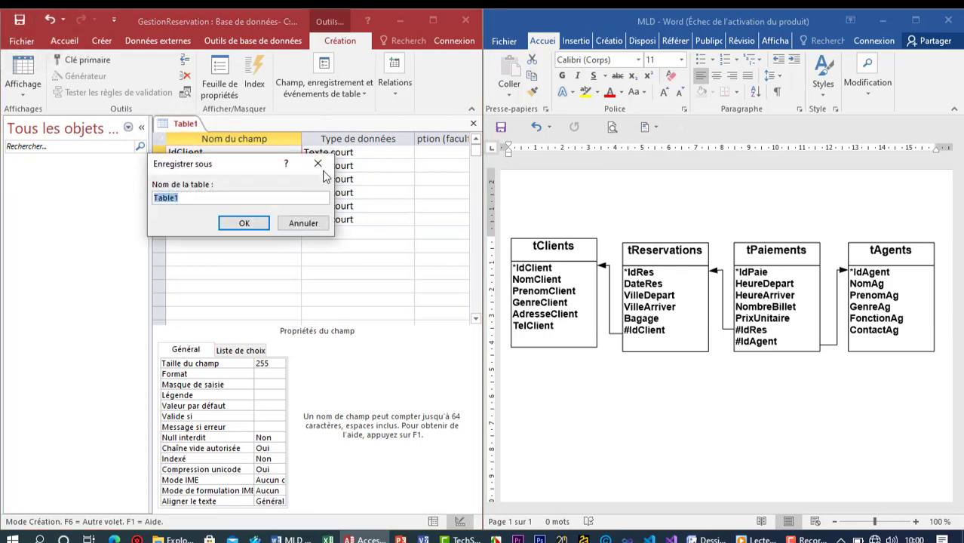
{"action": "left_click", "coordinate": [317, 166]}
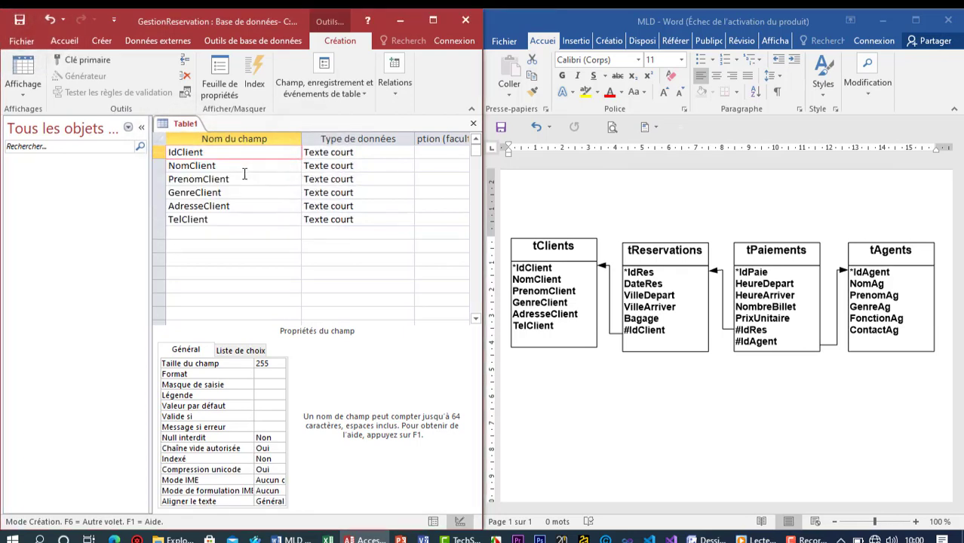
{"action": "left_click", "coordinate": [243, 176]}
{"action": "key", "text": "ctrl+s"}
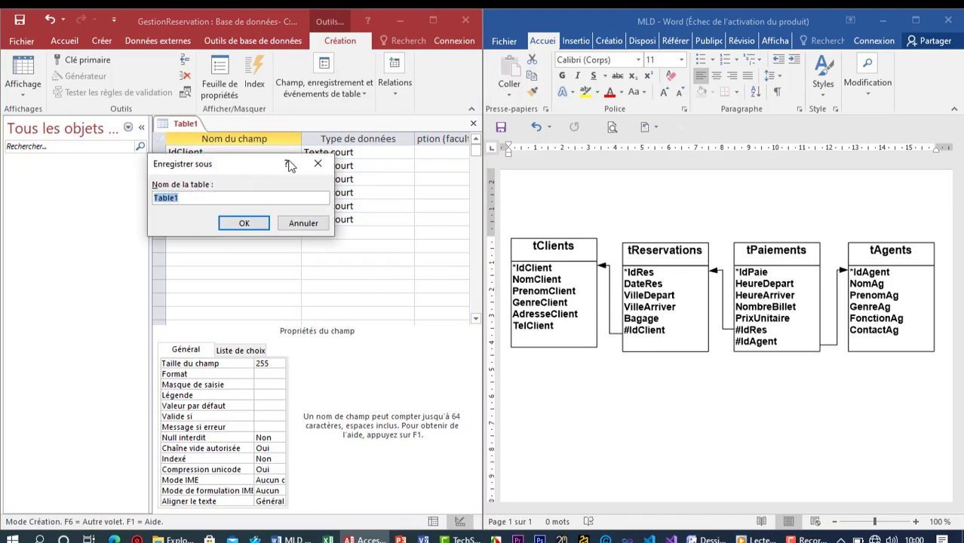
{"action": "left_click", "coordinate": [317, 166]}
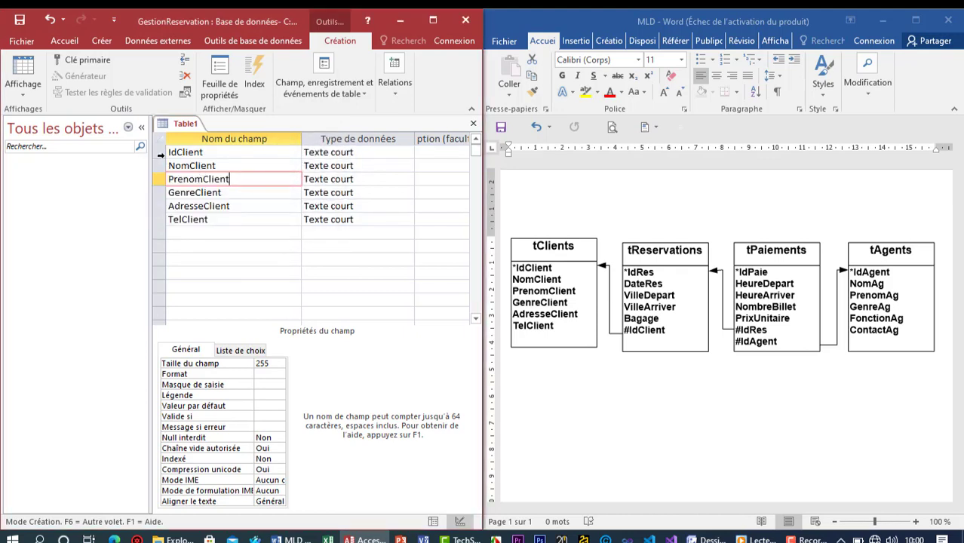
Step: Set the IdClient field as the primary key of the new table
{"action": "left_click", "coordinate": [160, 153]}
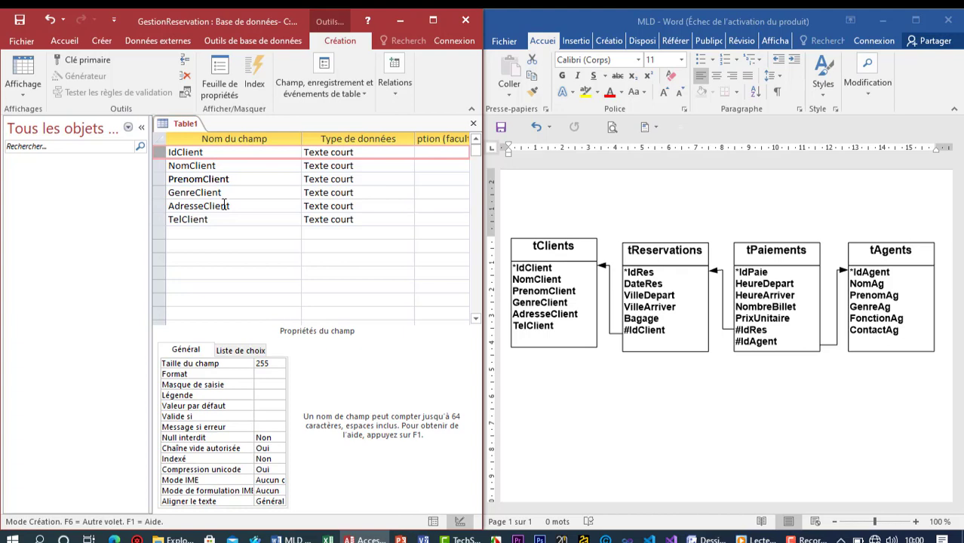
{"action": "left_click", "coordinate": [207, 166]}
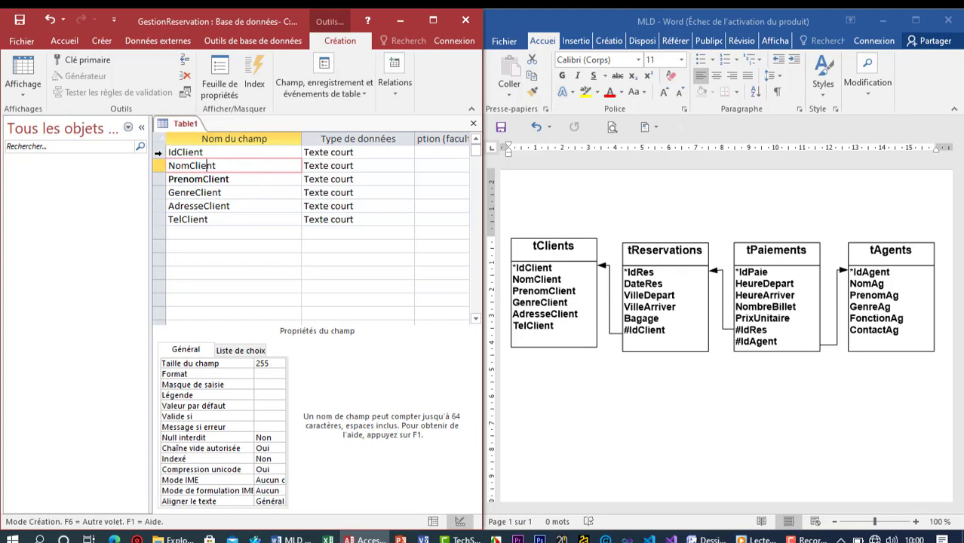
{"action": "left_click", "coordinate": [157, 152]}
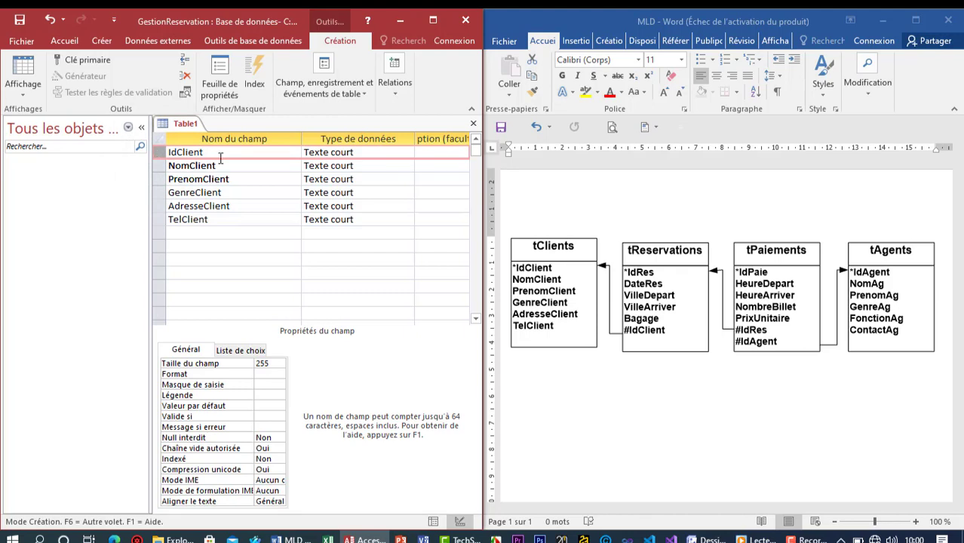
{"action": "left_click", "coordinate": [88, 61]}
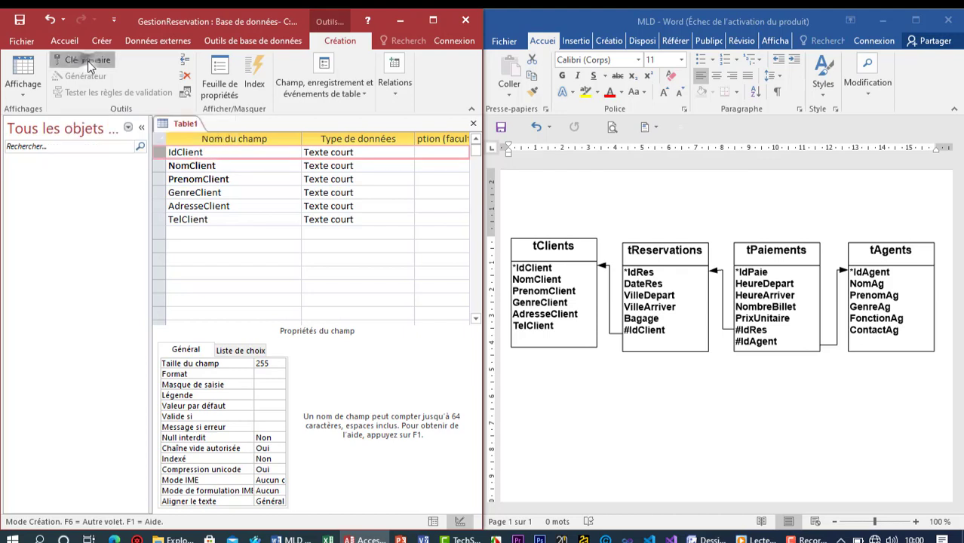
{"action": "left_click", "coordinate": [195, 162]}
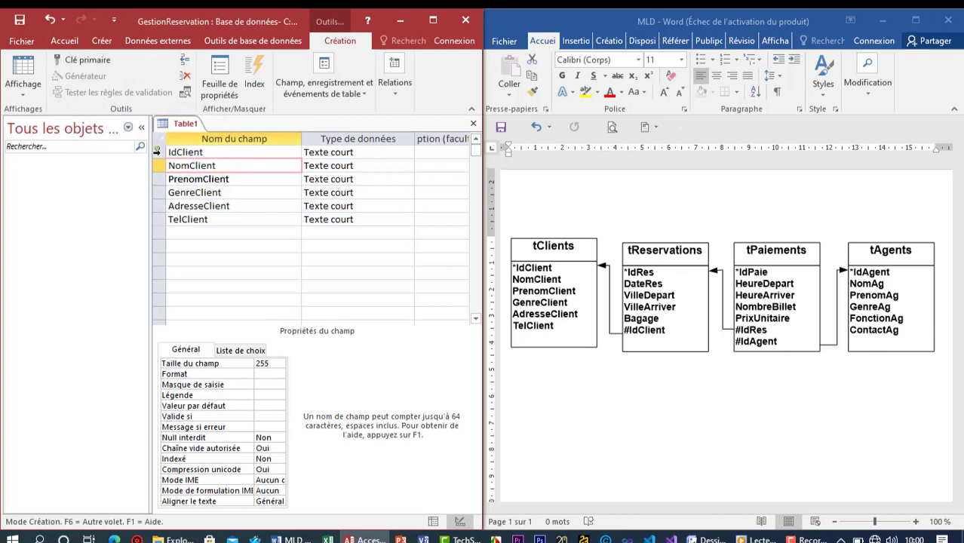
{"action": "left_click", "coordinate": [238, 193]}
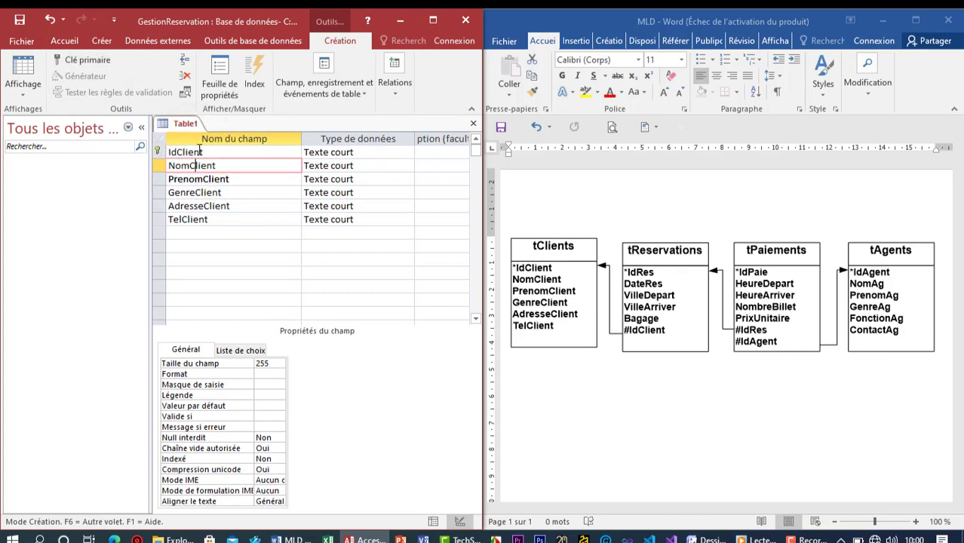
{"action": "left_click", "coordinate": [198, 151]}
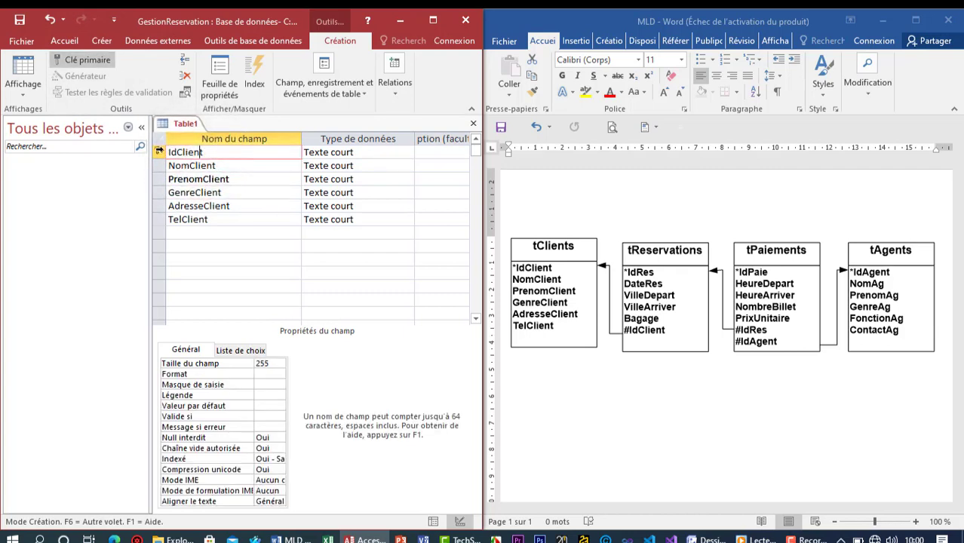
{"action": "left_click", "coordinate": [159, 151]}
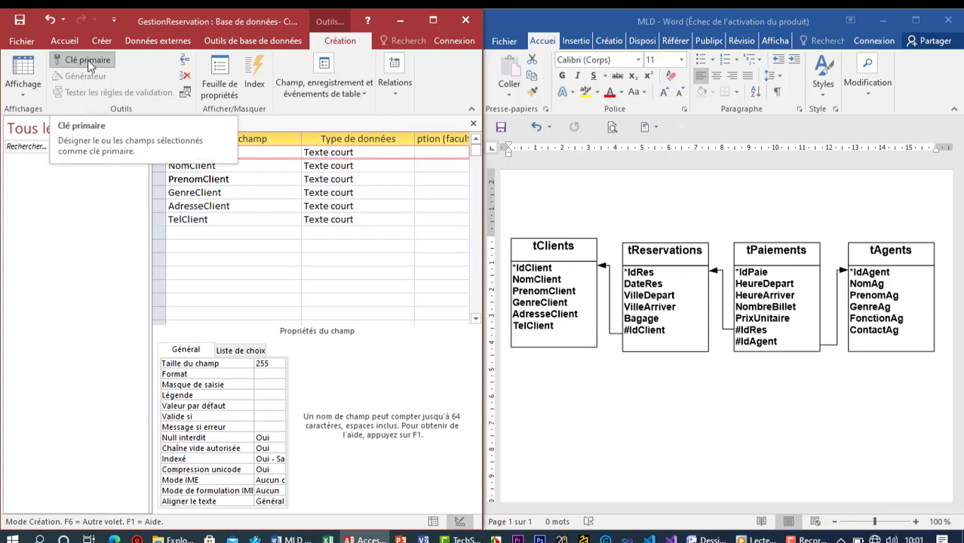
{"action": "left_click", "coordinate": [68, 41]}
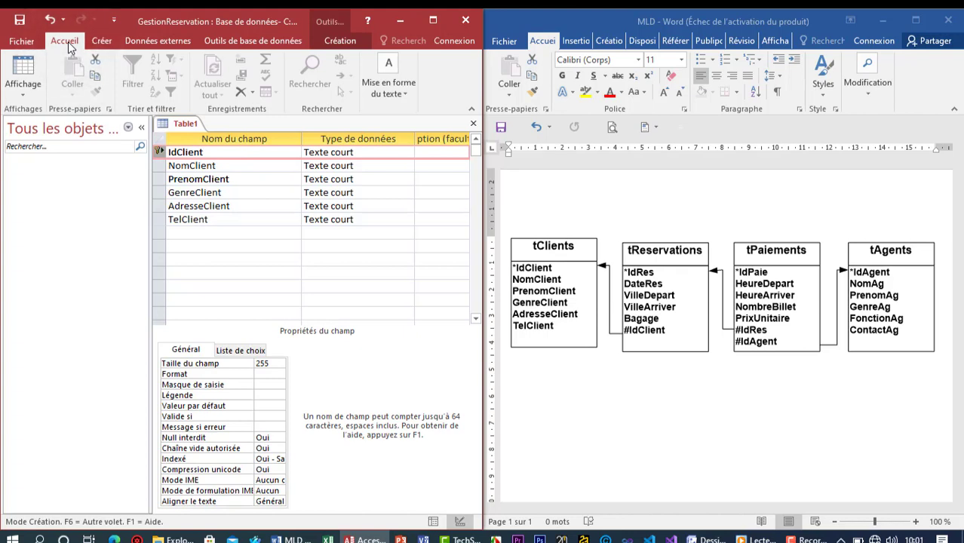
{"action": "left_click", "coordinate": [100, 42]}
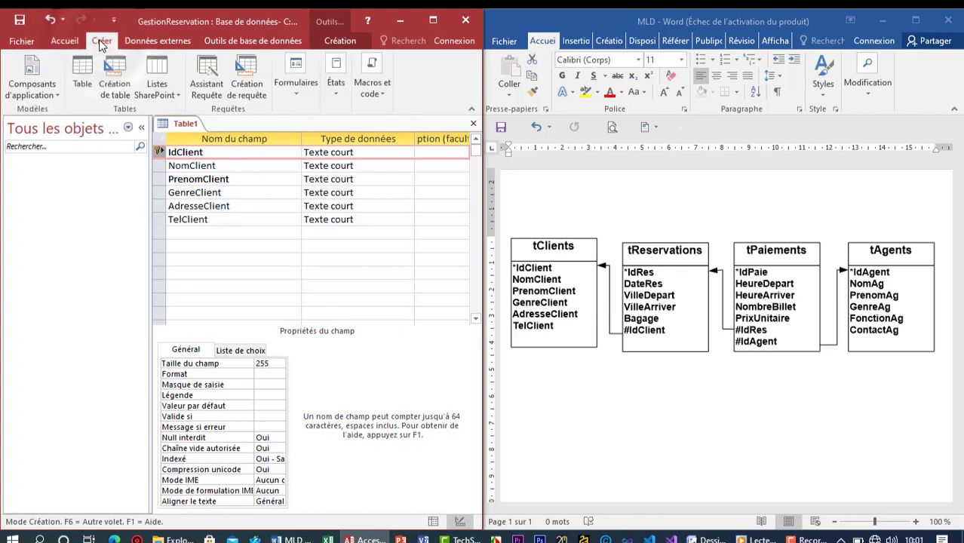
{"action": "left_click", "coordinate": [340, 42]}
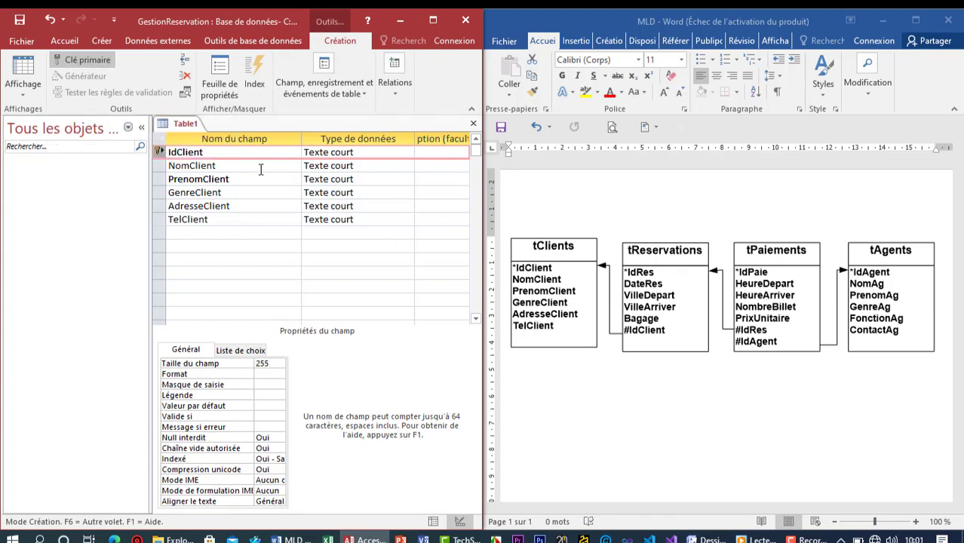
{"action": "left_click", "coordinate": [217, 165]}
{"action": "left_click", "coordinate": [220, 152]}
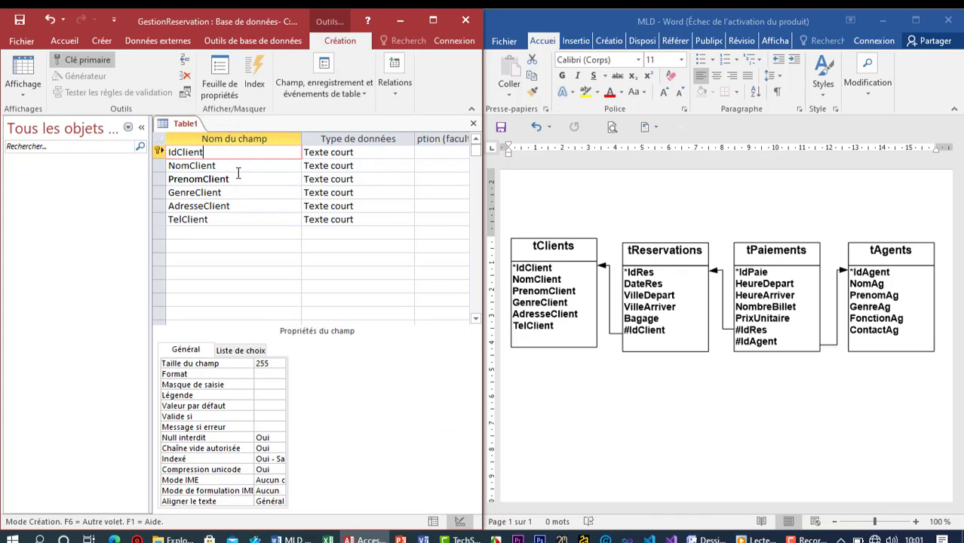
{"action": "left_click", "coordinate": [240, 170]}
{"action": "left_click", "coordinate": [241, 178]}
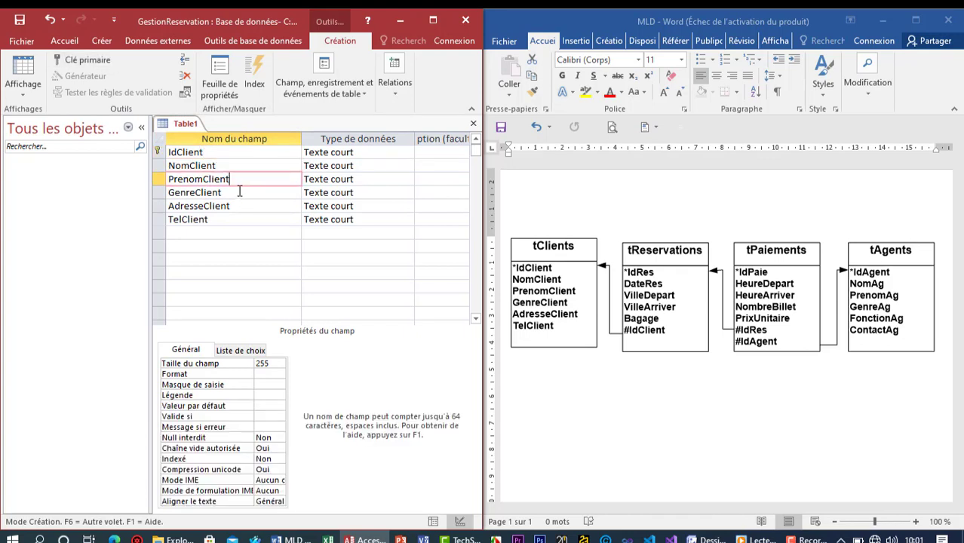
{"action": "left_click", "coordinate": [239, 194]}
{"action": "left_click", "coordinate": [228, 209]}
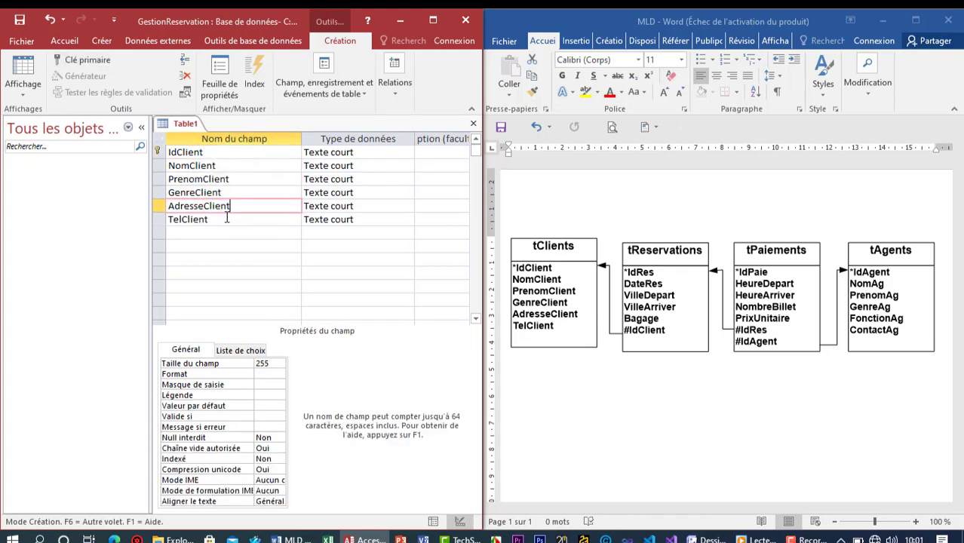
{"action": "left_click", "coordinate": [227, 220]}
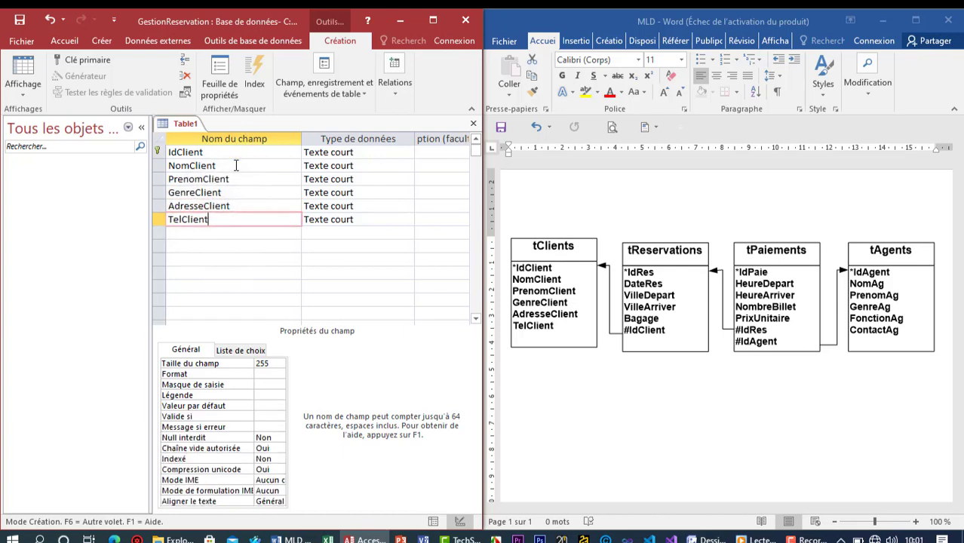
{"action": "left_click", "coordinate": [236, 166]}
{"action": "left_click", "coordinate": [234, 179]}
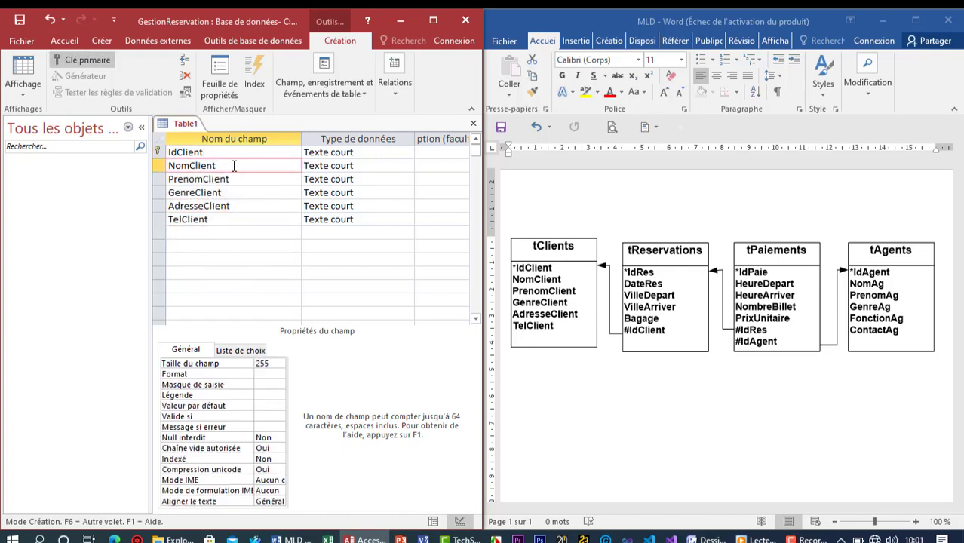
Step: Set the field size of IdClient to 5
{"action": "left_click", "coordinate": [219, 152]}
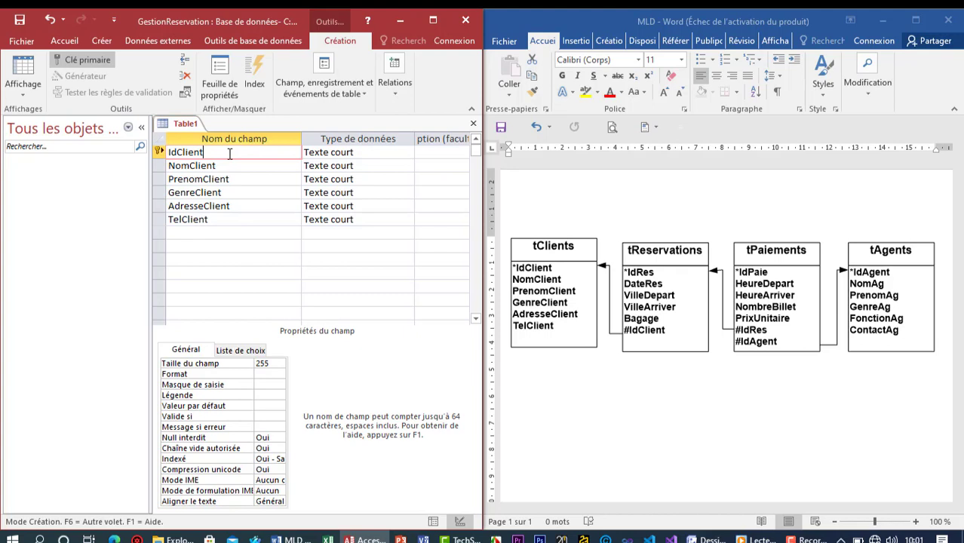
{"action": "double_click", "coordinate": [269, 364]}
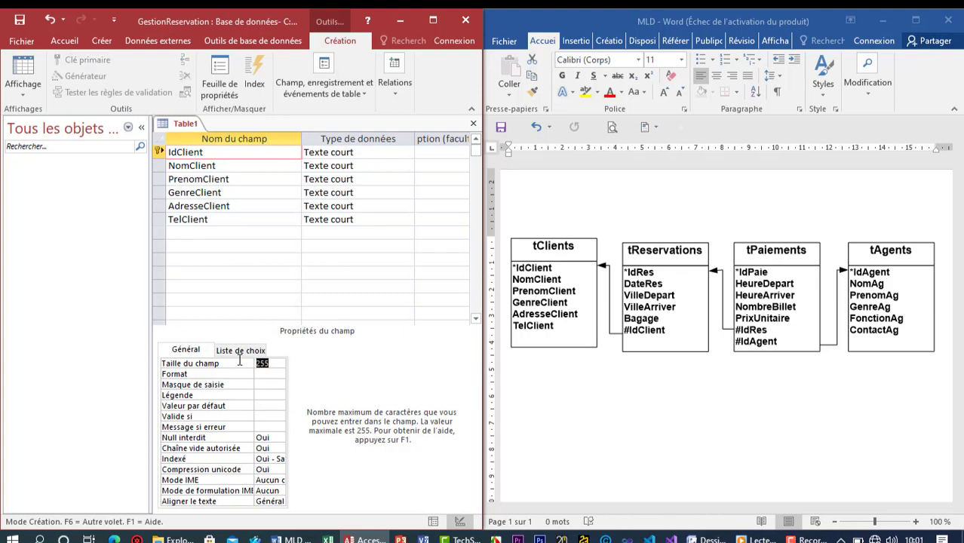
{"action": "key", "text": "Return"}
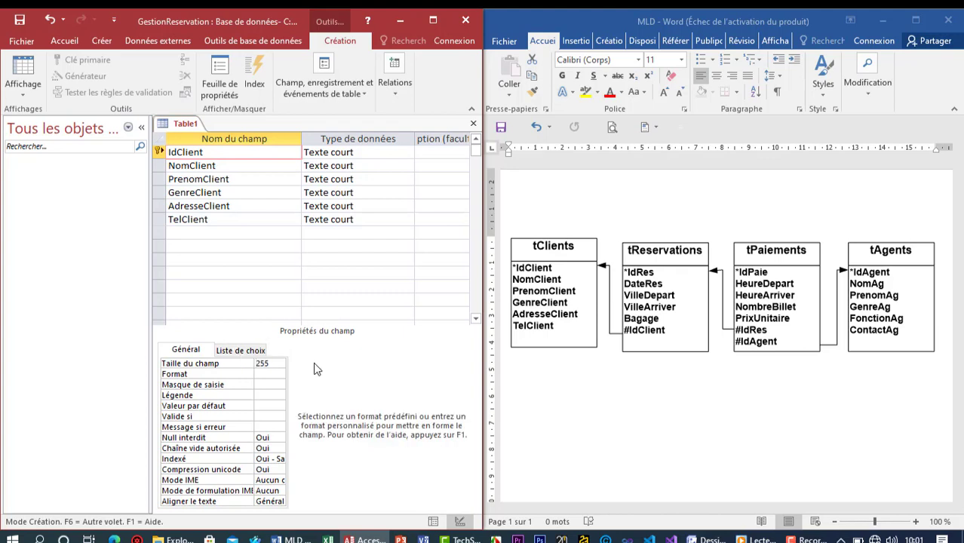
{"action": "key", "text": "Up"}
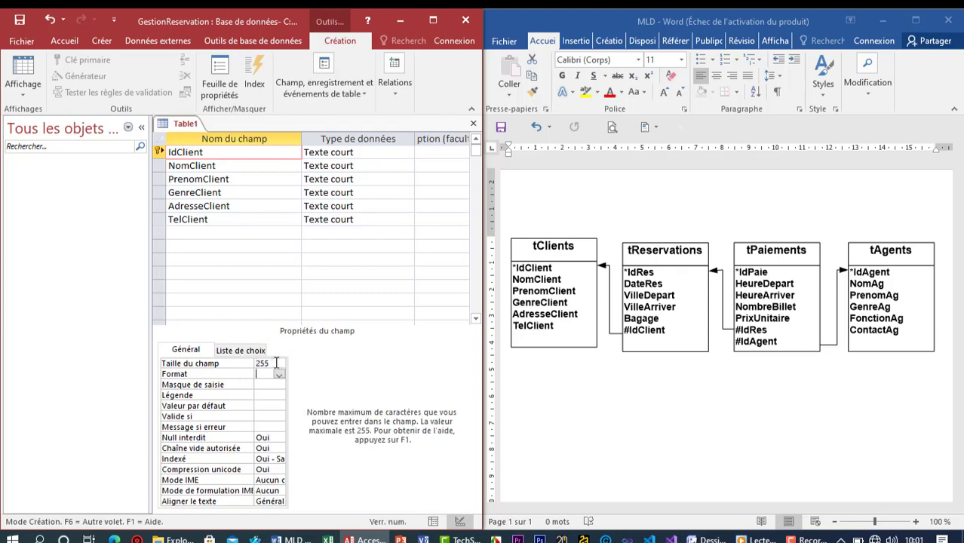
{"action": "type", "text": "5"}
{"action": "left_click", "coordinate": [264, 190]}
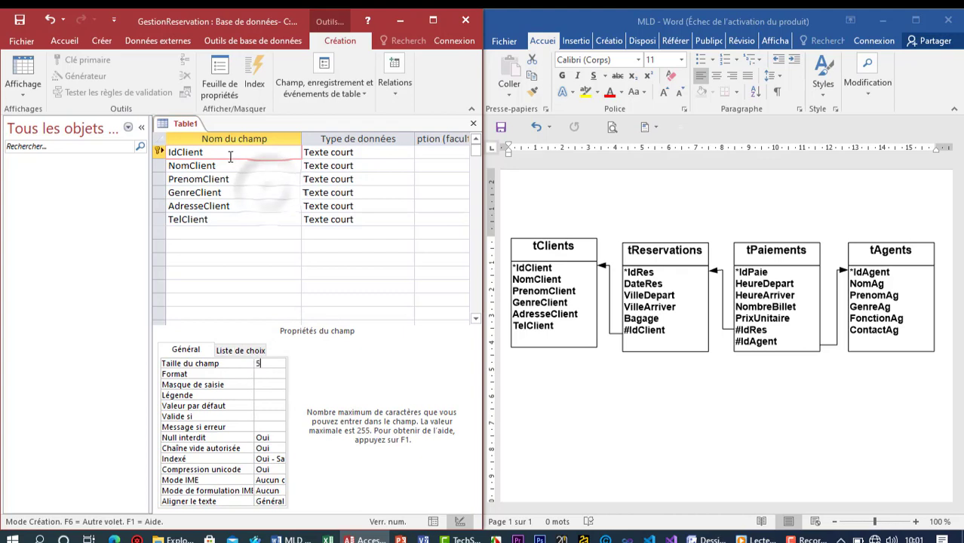
Step: Set the field size of NomClient to 30
{"action": "left_click", "coordinate": [228, 165]}
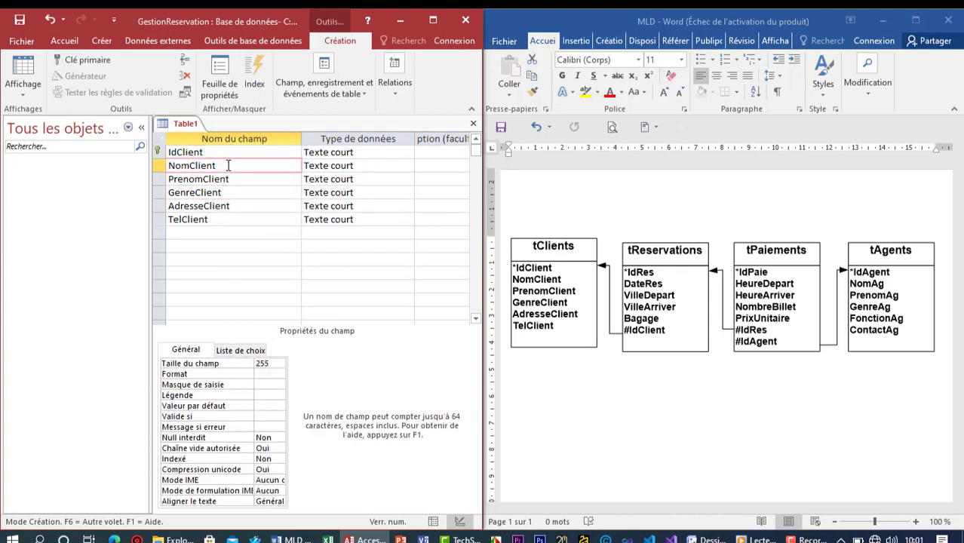
{"action": "left_click", "coordinate": [271, 363]}
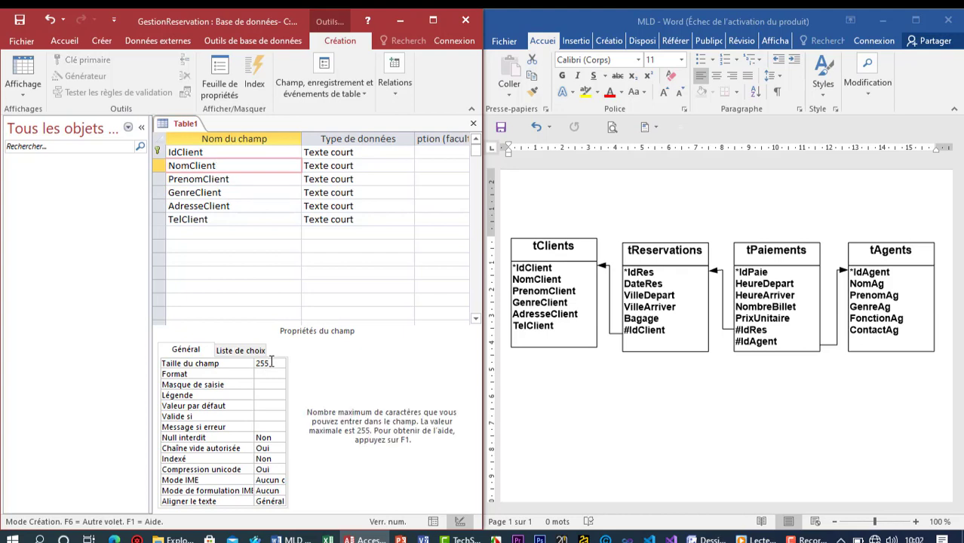
{"action": "key", "text": "BackSpace"}
{"action": "key", "text": "BackSpace"}
{"action": "type", "text": "30"}
{"action": "left_click_drag", "start_coordinate": [271, 362], "coordinate": [253, 366]}
{"action": "left_click", "coordinate": [232, 176]}
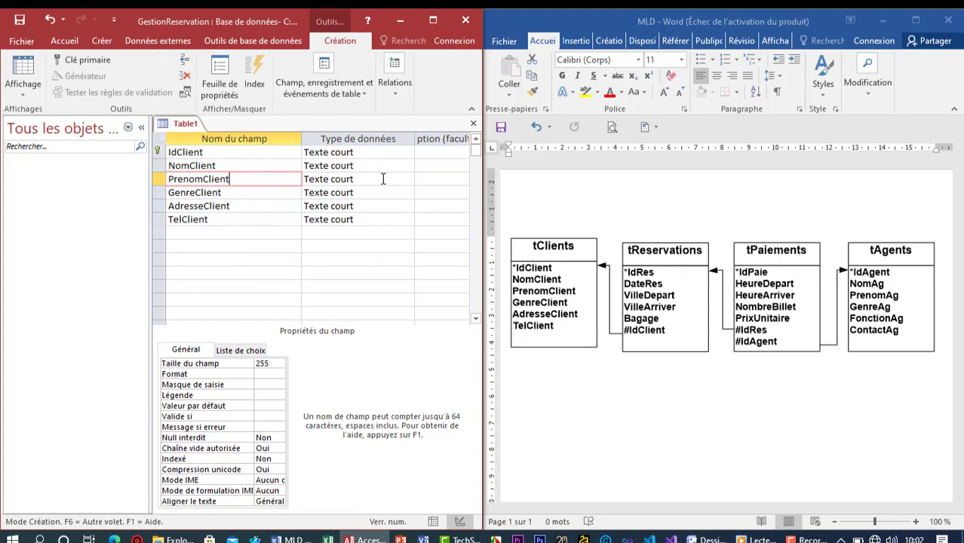
Step: Change the data type of IdClient to Numérique and return it to Texte court
{"action": "left_click", "coordinate": [366, 155]}
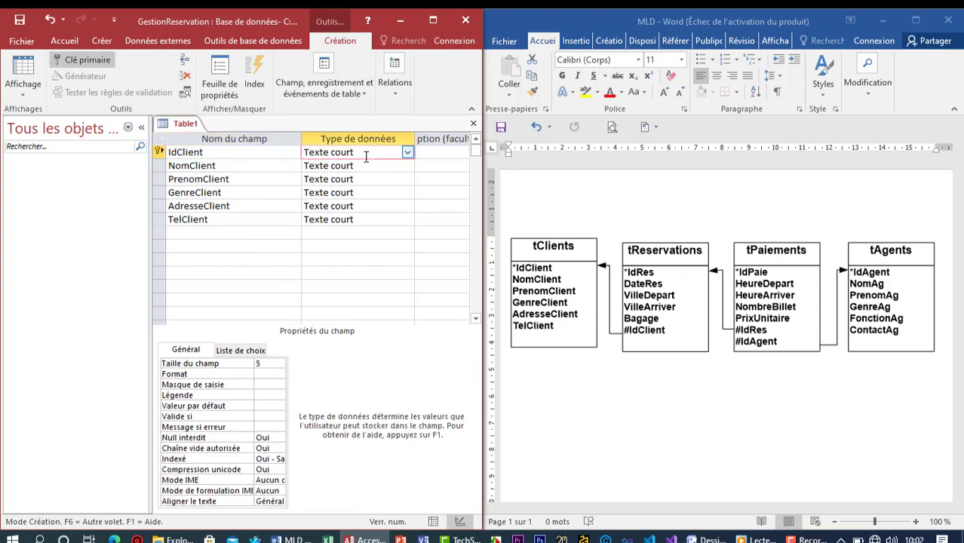
{"action": "left_click", "coordinate": [407, 153]}
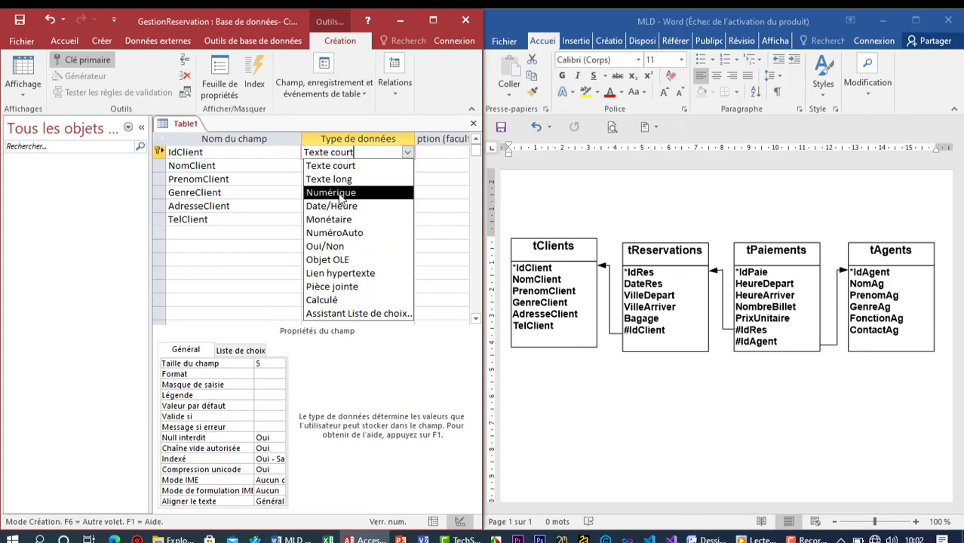
{"action": "left_click", "coordinate": [340, 194]}
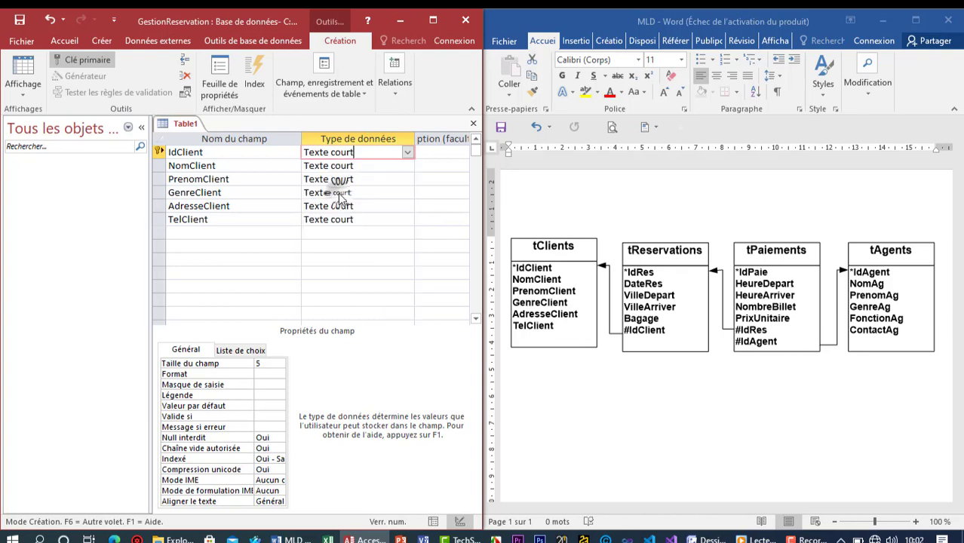
{"action": "left_click", "coordinate": [367, 155]}
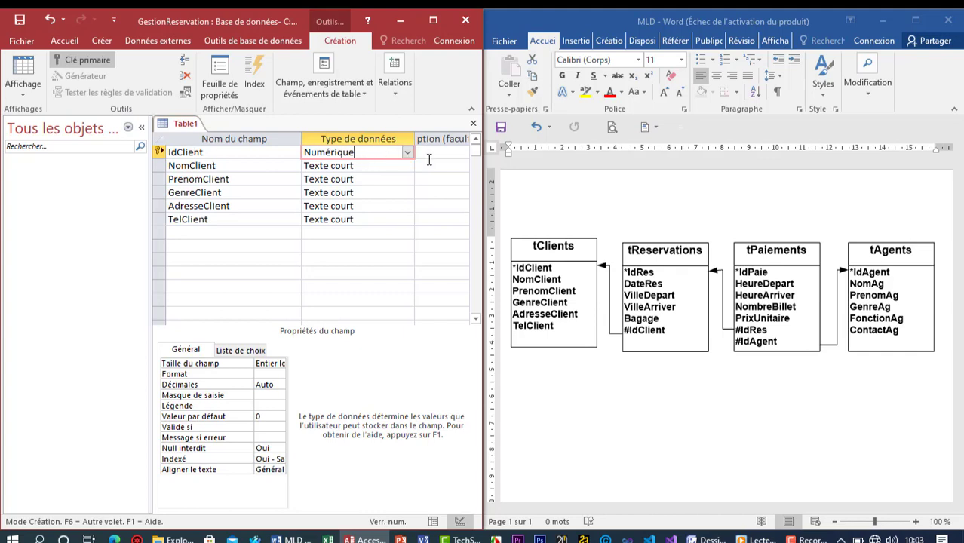
{"action": "left_click", "coordinate": [408, 153]}
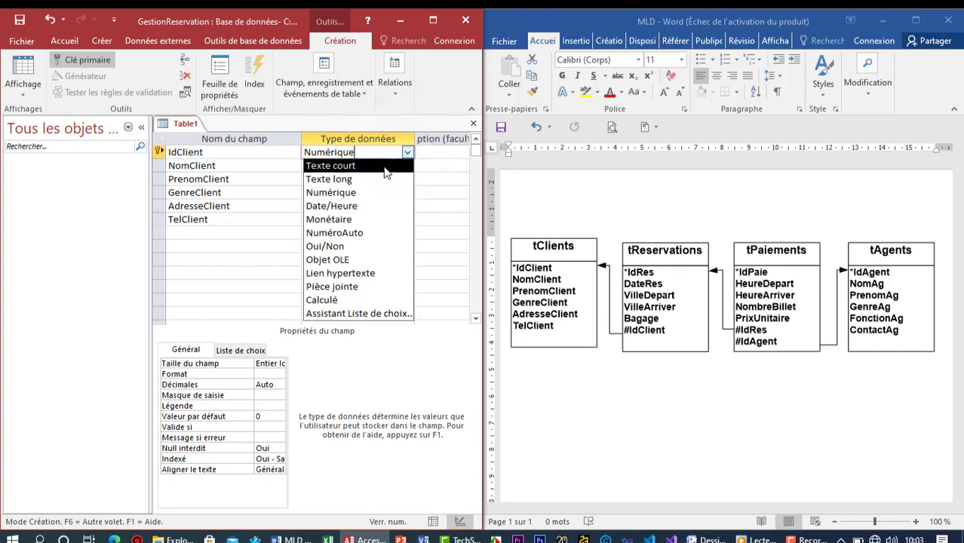
{"action": "left_click", "coordinate": [385, 164]}
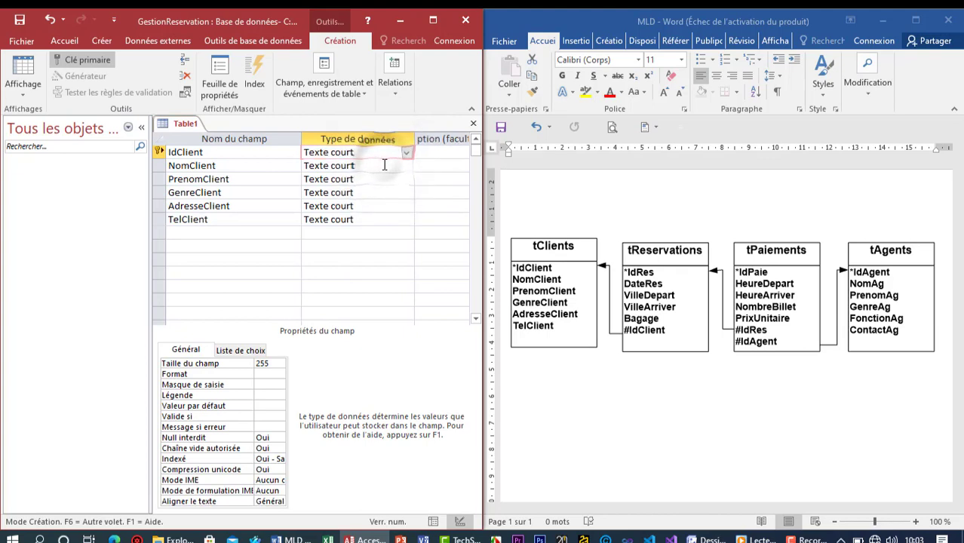
{"action": "left_click", "coordinate": [384, 166]}
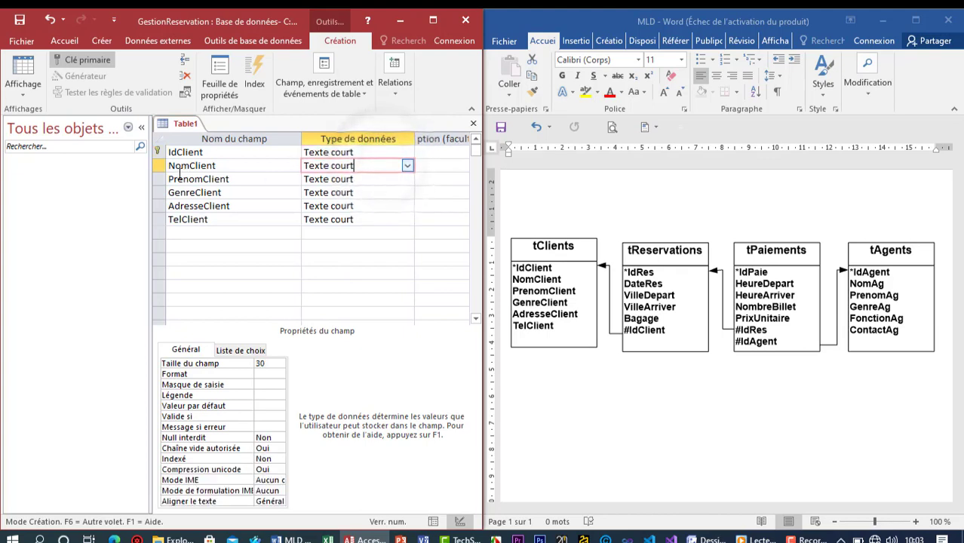
{"action": "left_click", "coordinate": [378, 192]}
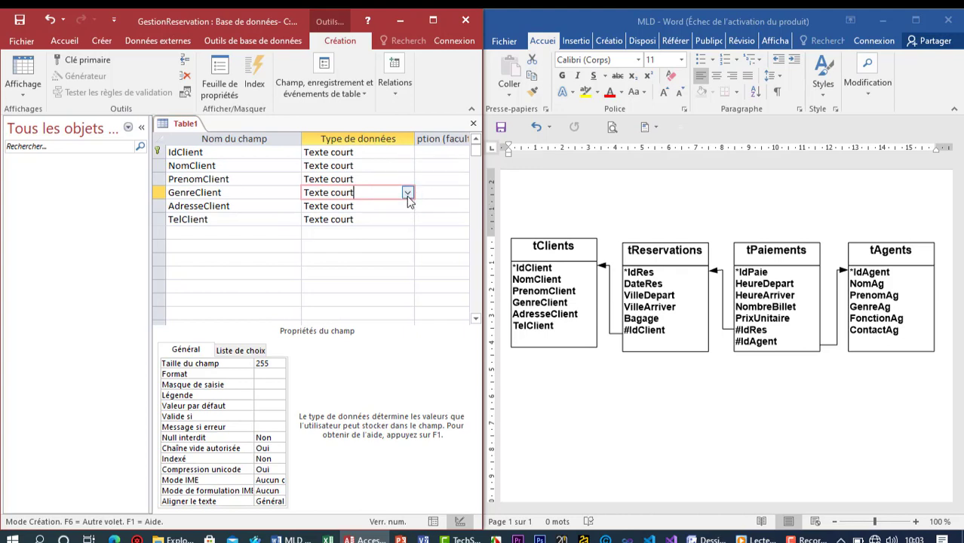
{"action": "left_click", "coordinate": [384, 207]}
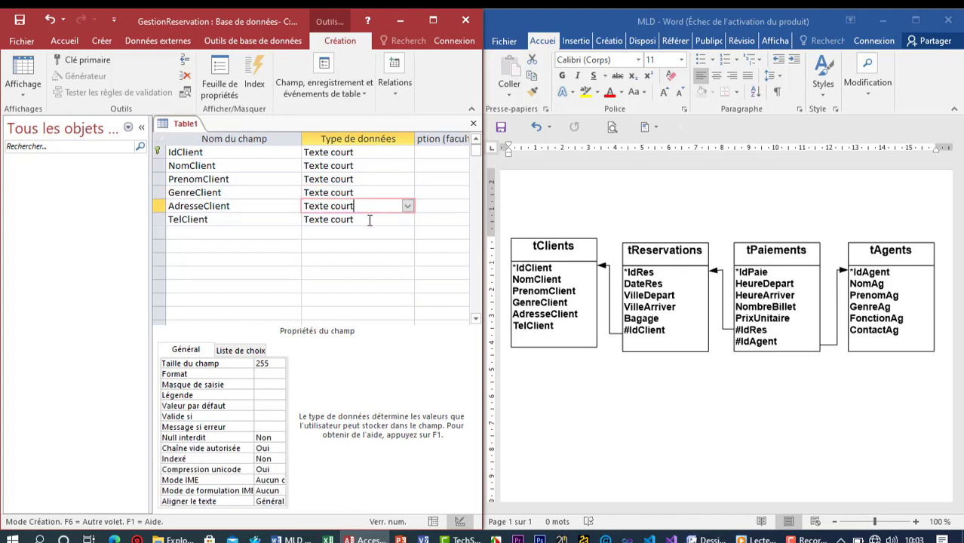
{"action": "left_click", "coordinate": [370, 220]}
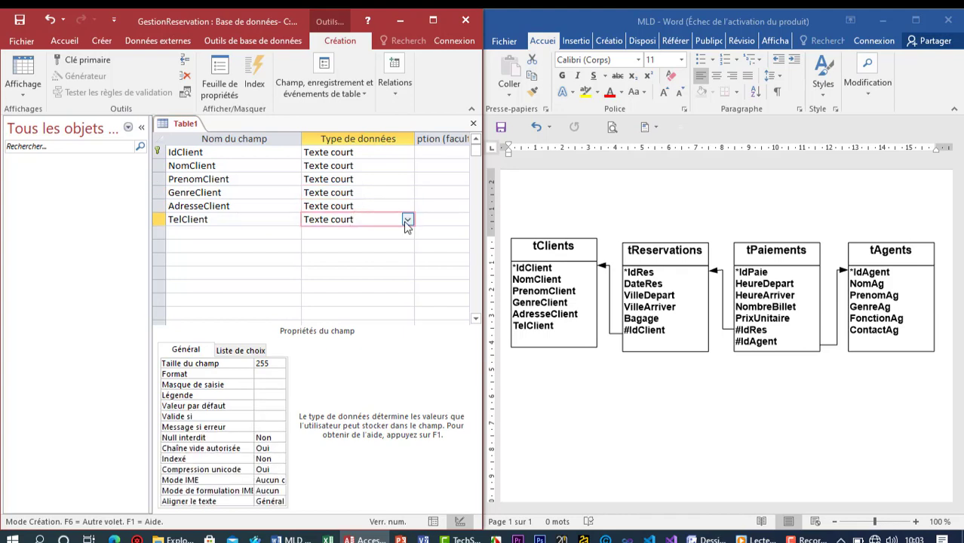
{"action": "left_click", "coordinate": [407, 221]}
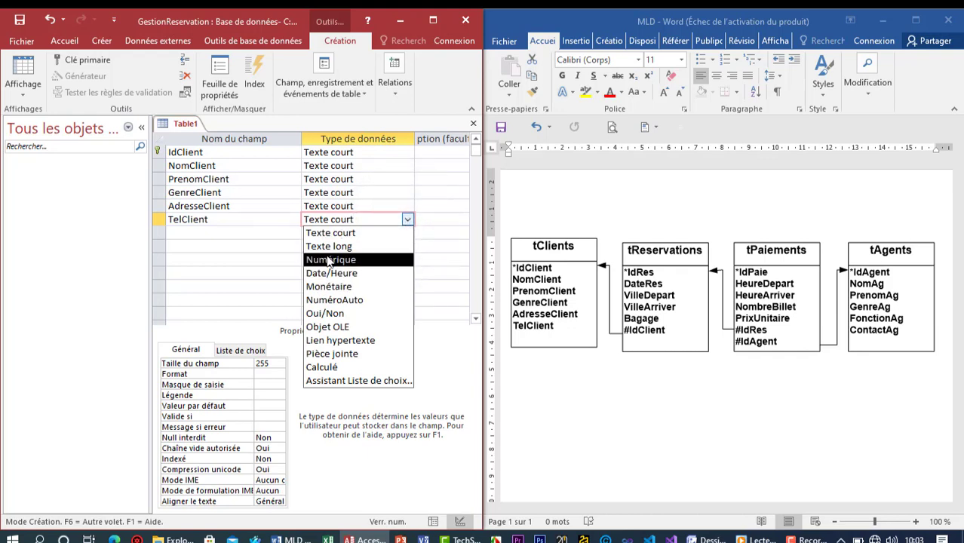
{"action": "left_click", "coordinate": [407, 219]}
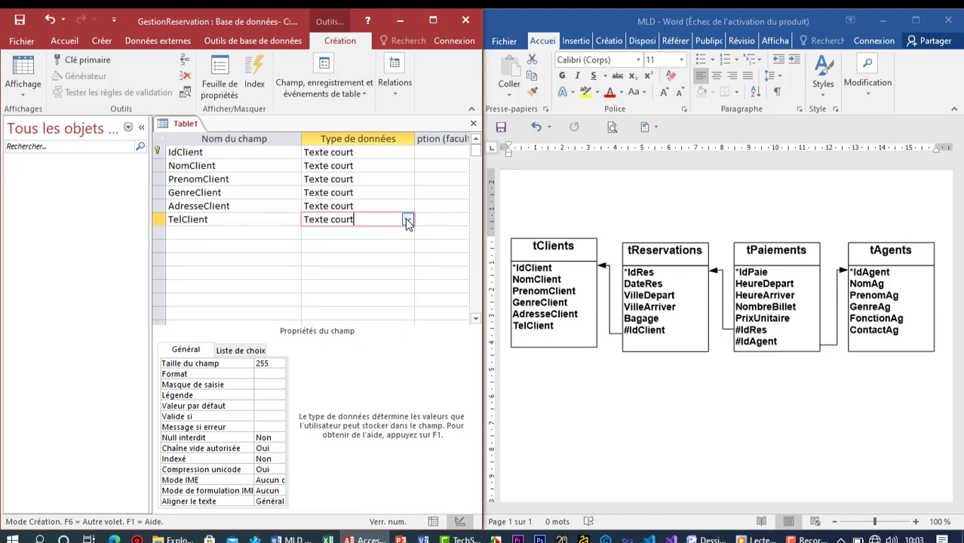
Step: Save the client table under the name tClients
{"action": "left_click", "coordinate": [21, 20]}
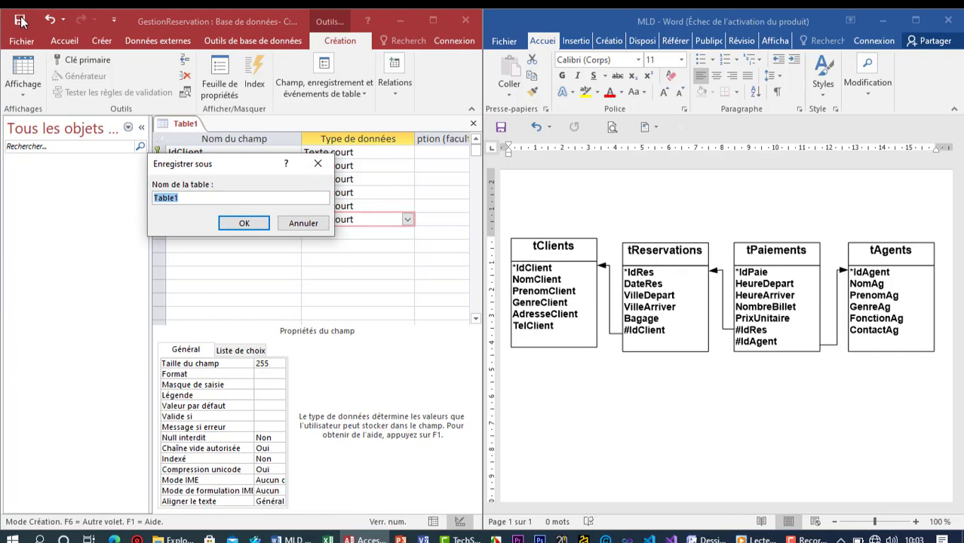
{"action": "type", "text": "tClients"}
{"action": "left_click", "coordinate": [247, 224]}
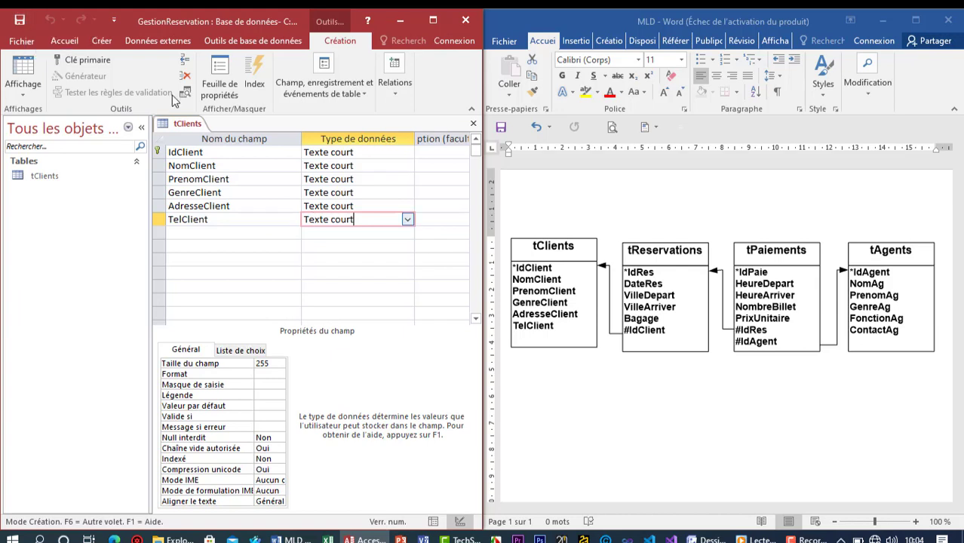
Step: Create another table in Design view and add DateRes as its first field with the default data type Texte court
{"action": "left_click", "coordinate": [101, 41]}
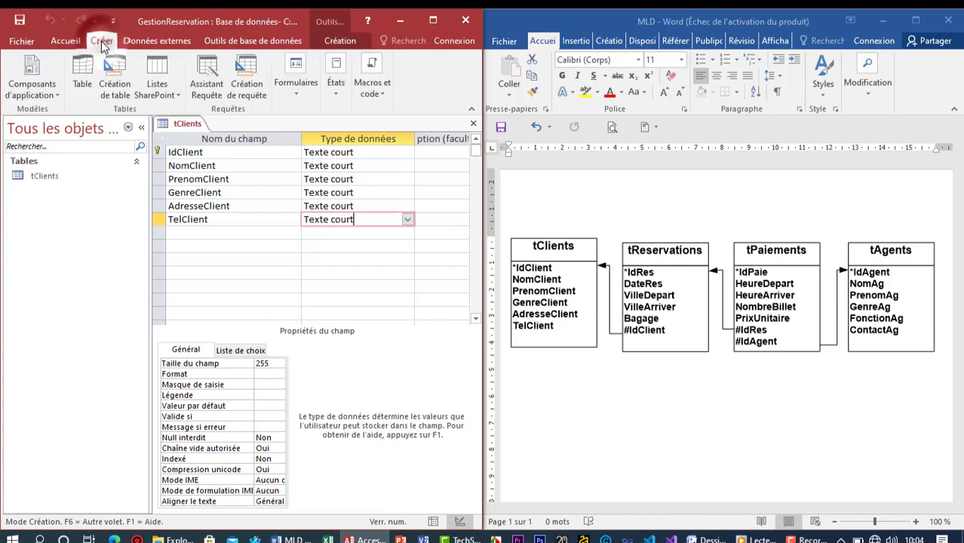
{"action": "left_click", "coordinate": [115, 83]}
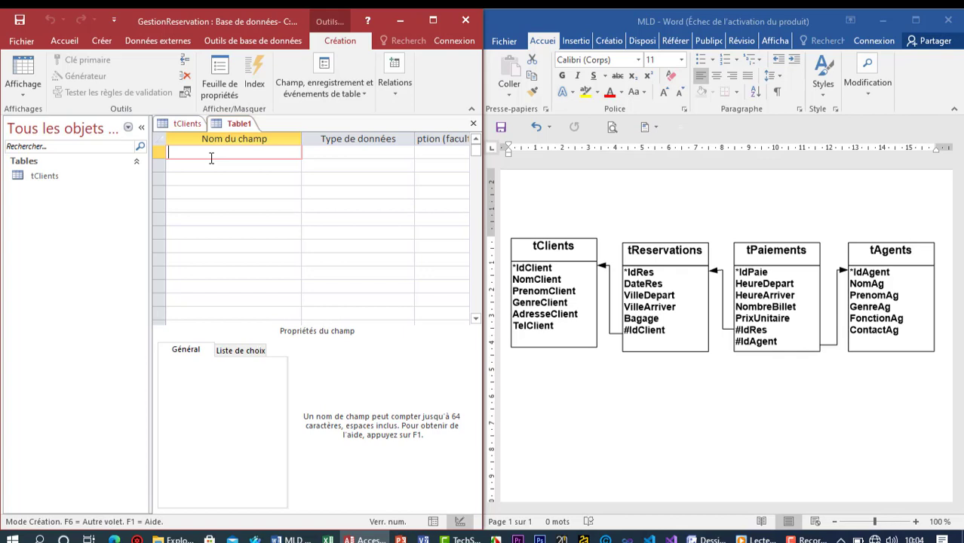
{"action": "type", "text": "Date"}
{"action": "type", "text": "Red"}
{"action": "key", "text": "Down"}
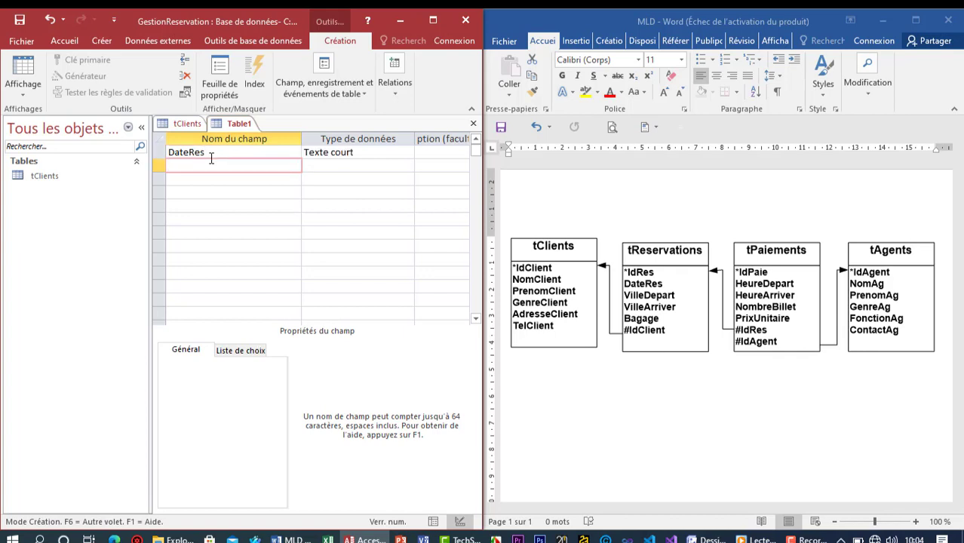
Step: Add the Texte court fields VilleDepart and VilleArriver below DateRes
{"action": "type", "text": "VilleDep"}
{"action": "type", "text": "part"}
{"action": "key", "text": "BackSpace"}
{"action": "key", "text": "BackSpace"}
{"action": "key", "text": "BackSpace"}
{"action": "type", "text": "t"}
{"action": "left_click", "coordinate": [199, 179]}
{"action": "type", "text": "Ville"}
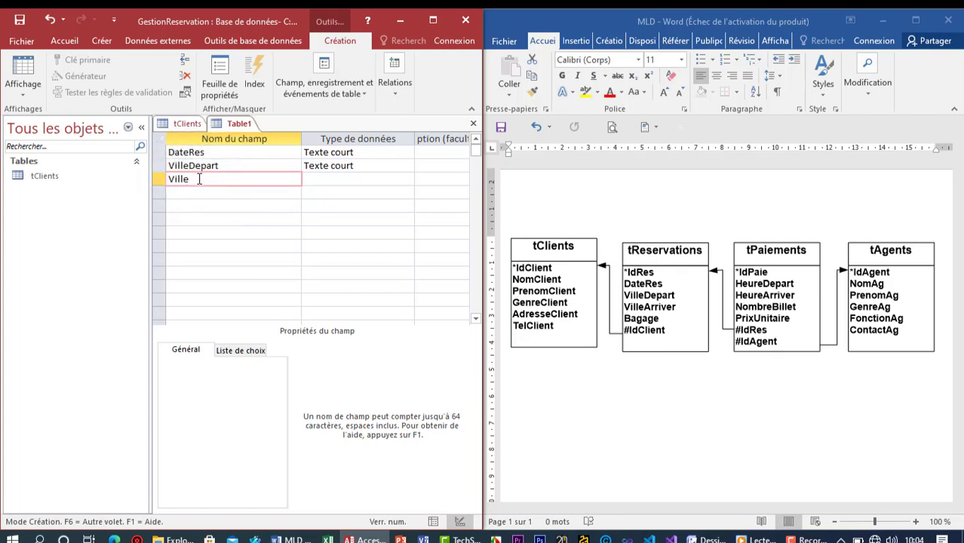
{"action": "type", "text": "Arriver"}
{"action": "key", "text": "Return"}
Step: Add the Texte court fields Bagage and IdClient below VilleArriver
{"action": "type", "text": "Ba"}
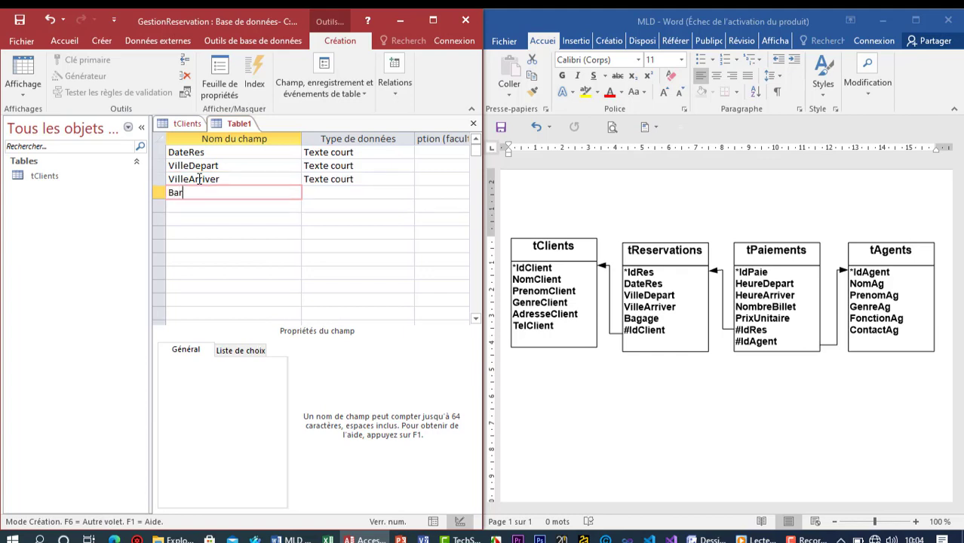
{"action": "type", "text": "r"}
{"action": "type", "text": "gage"}
{"action": "key", "text": "BackSpace"}
{"action": "key", "text": "BackSpace"}
{"action": "key", "text": "BackSpace"}
{"action": "key", "text": "BackSpace"}
{"action": "key", "text": "BackSpace"}
{"action": "type", "text": "age"}
{"action": "key", "text": "BackSpace"}
{"action": "key", "text": "BackSpace"}
{"action": "key", "text": "BackSpace"}
{"action": "type", "text": "gage"}
{"action": "key", "text": "Down"}
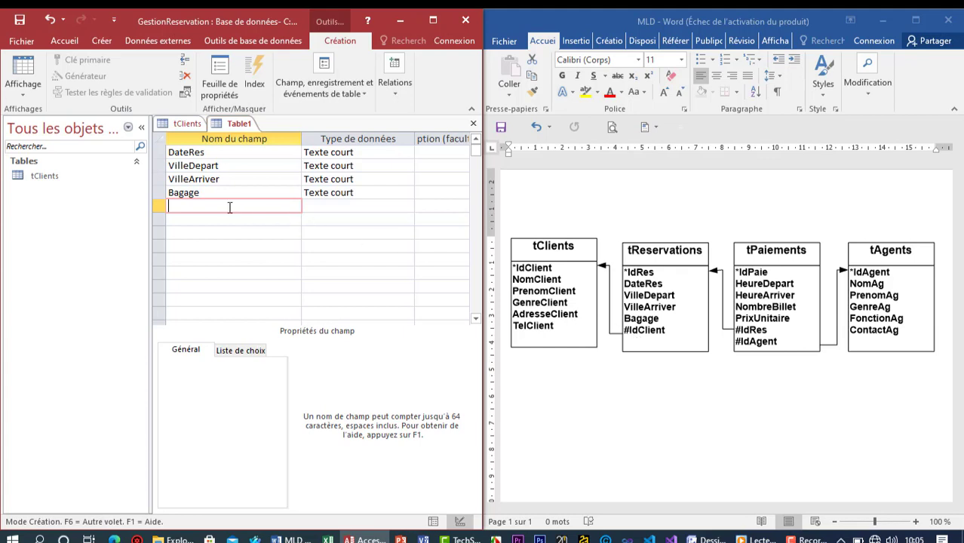
{"action": "type", "text": "IdClient"}
{"action": "left_click", "coordinate": [160, 206]}
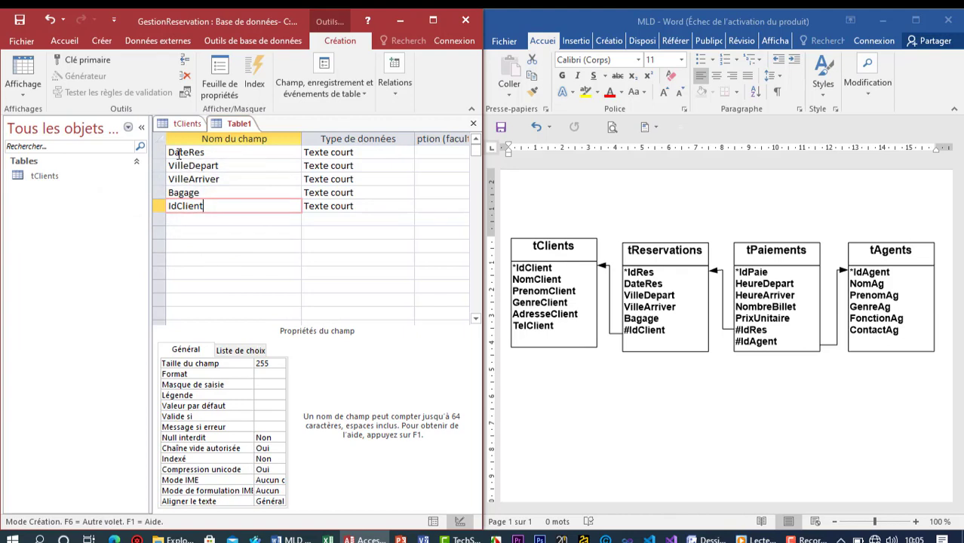
Step: Insert an empty field row above DateRes in the new table
{"action": "left_click", "coordinate": [260, 157]}
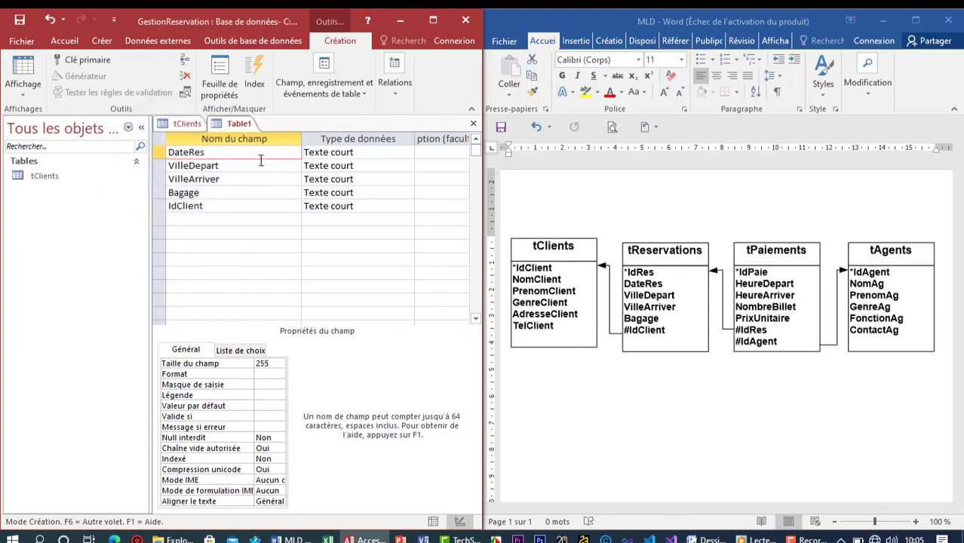
{"action": "right_click", "coordinate": [160, 152]}
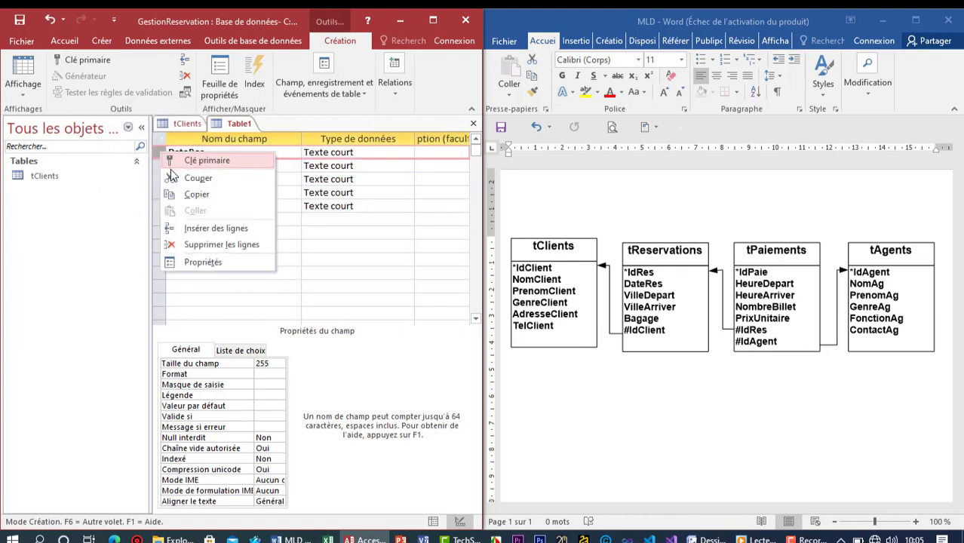
{"action": "left_click", "coordinate": [195, 231]}
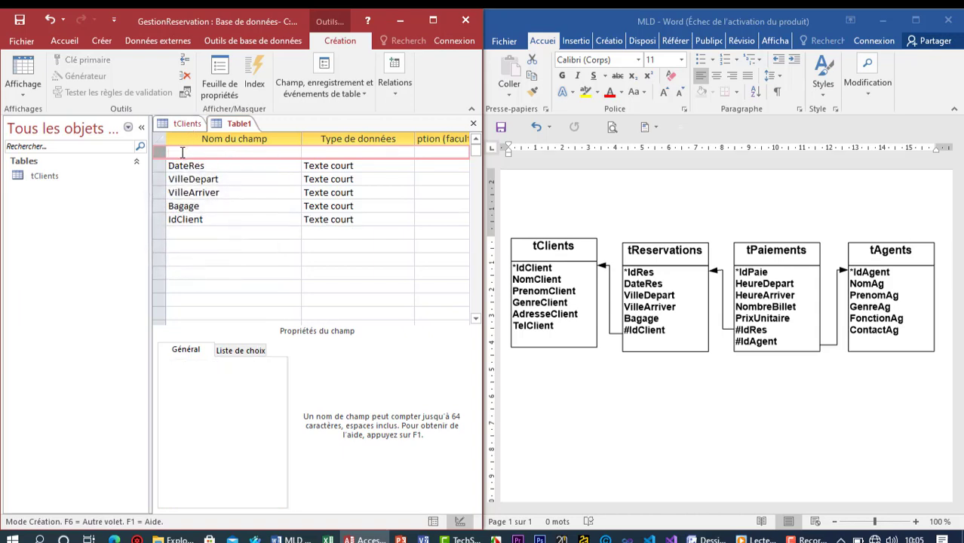
Step: Name the empty first field IdRes and set IdRes and IdClient together as the table's primary key
{"action": "left_click", "coordinate": [182, 152]}
{"action": "type", "text": "IdRes"}
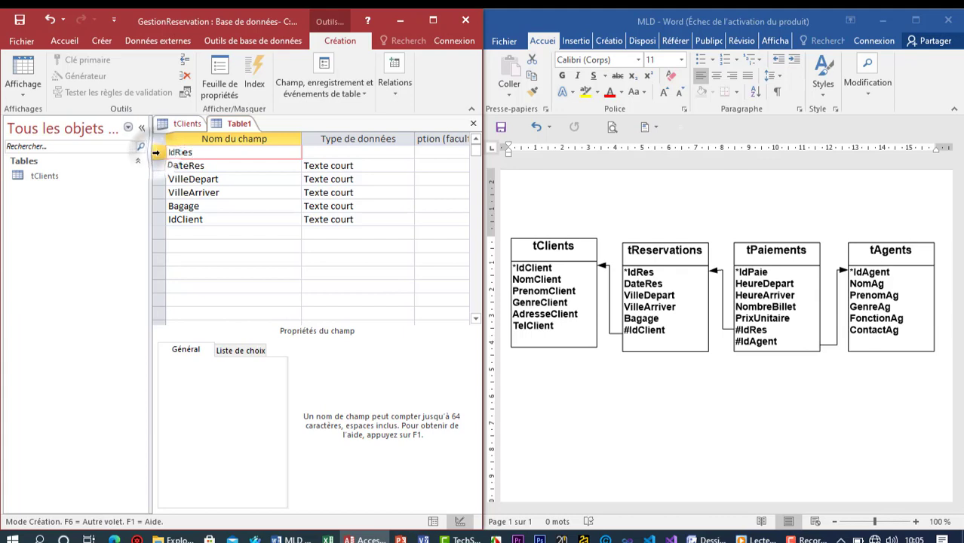
{"action": "left_click", "coordinate": [156, 152]}
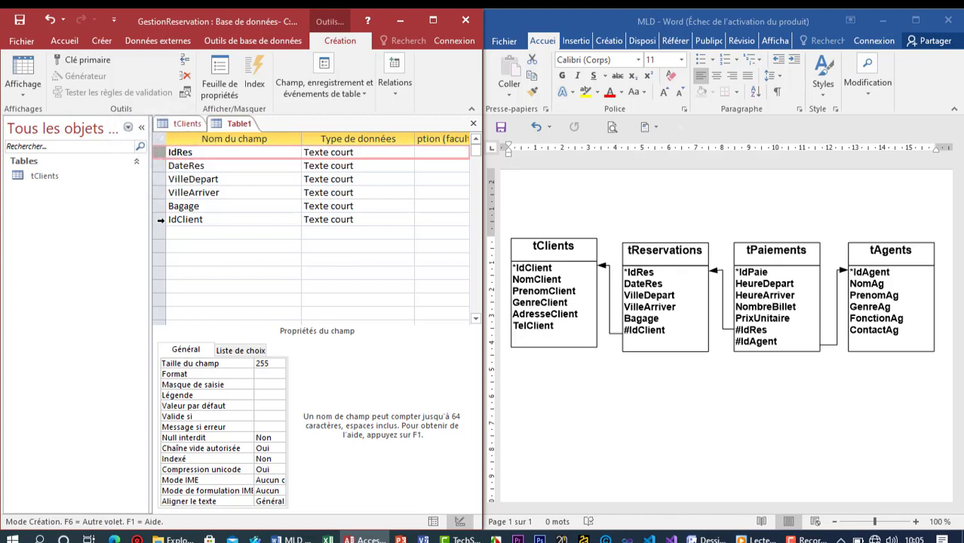
{"action": "left_click", "coordinate": [160, 220]}
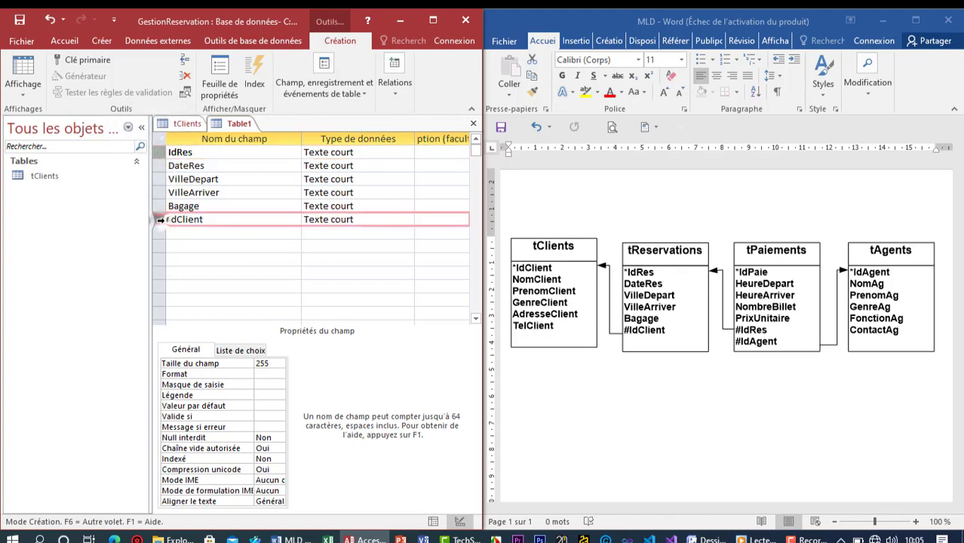
{"action": "left_click", "coordinate": [69, 65]}
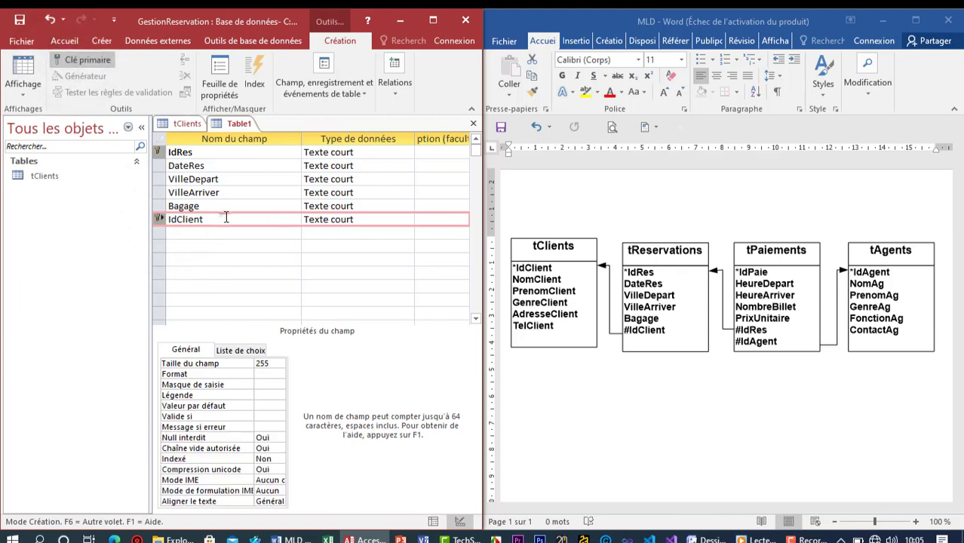
{"action": "left_click", "coordinate": [194, 179]}
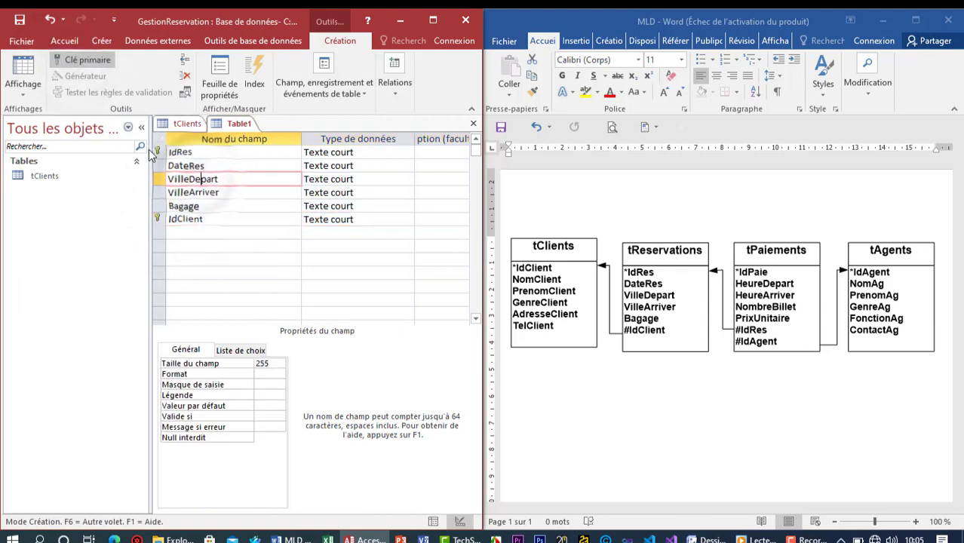
{"action": "left_click", "coordinate": [186, 220]}
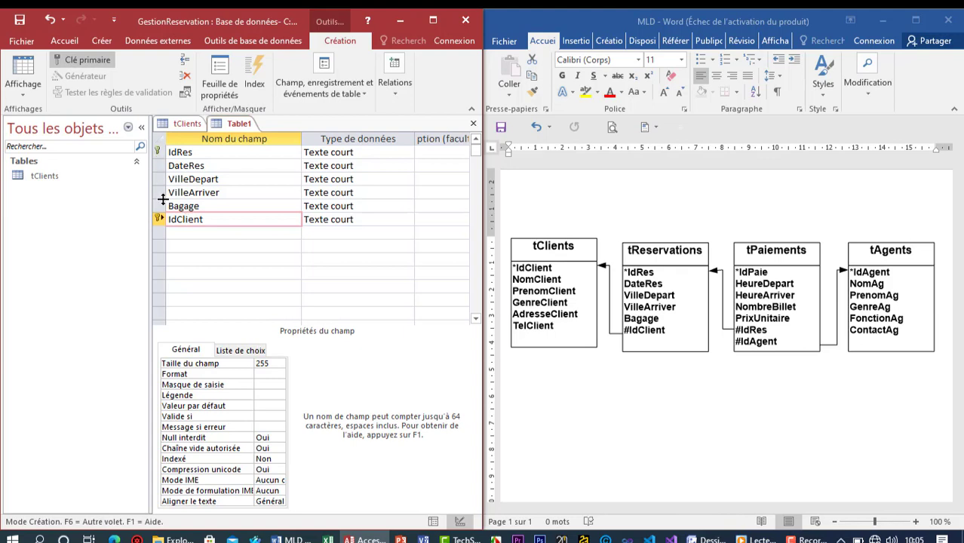
{"action": "left_click", "coordinate": [189, 179]}
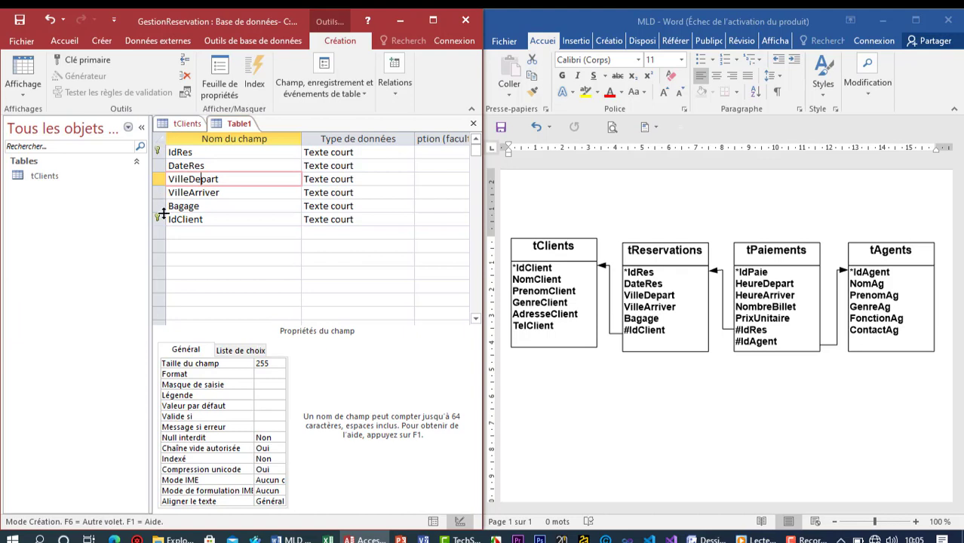
{"action": "left_click", "coordinate": [191, 152]}
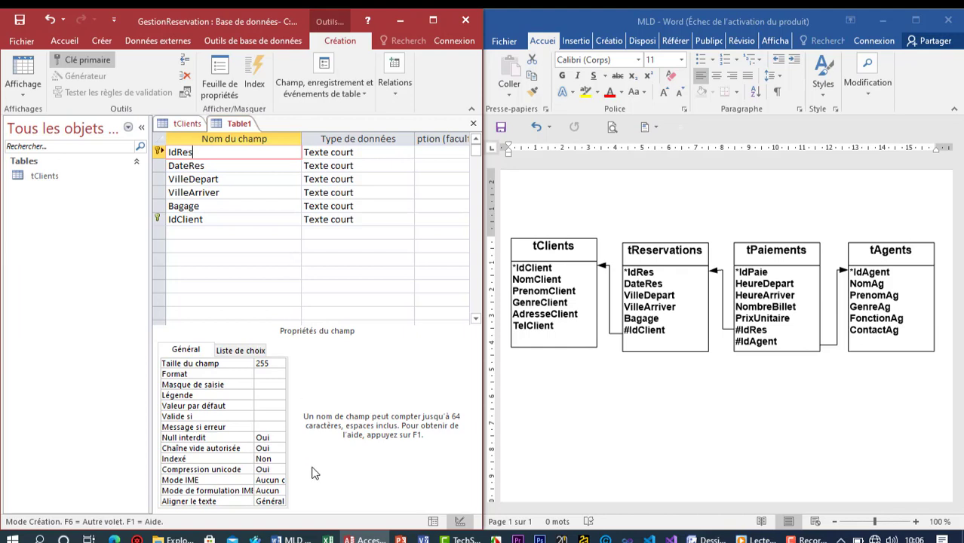
{"action": "left_click", "coordinate": [277, 459]}
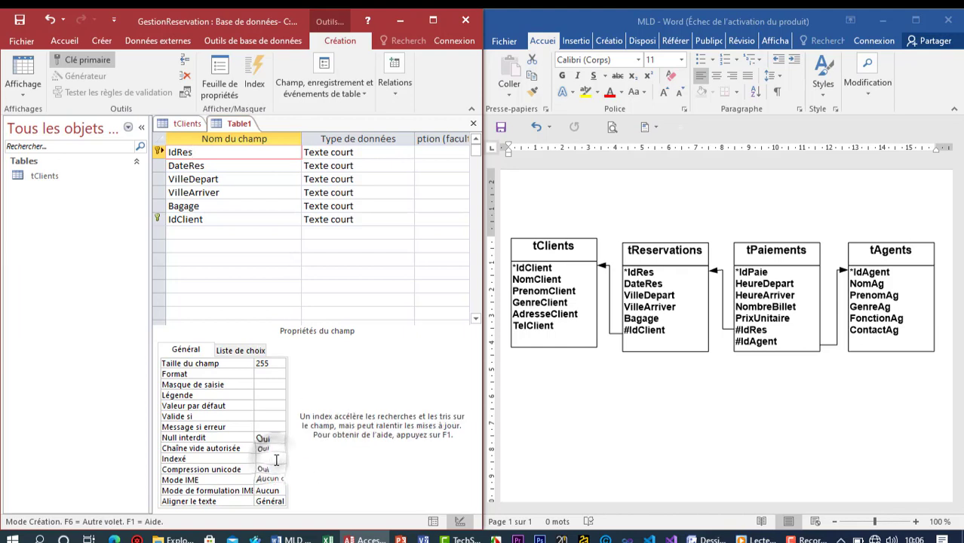
{"action": "left_click", "coordinate": [279, 460]}
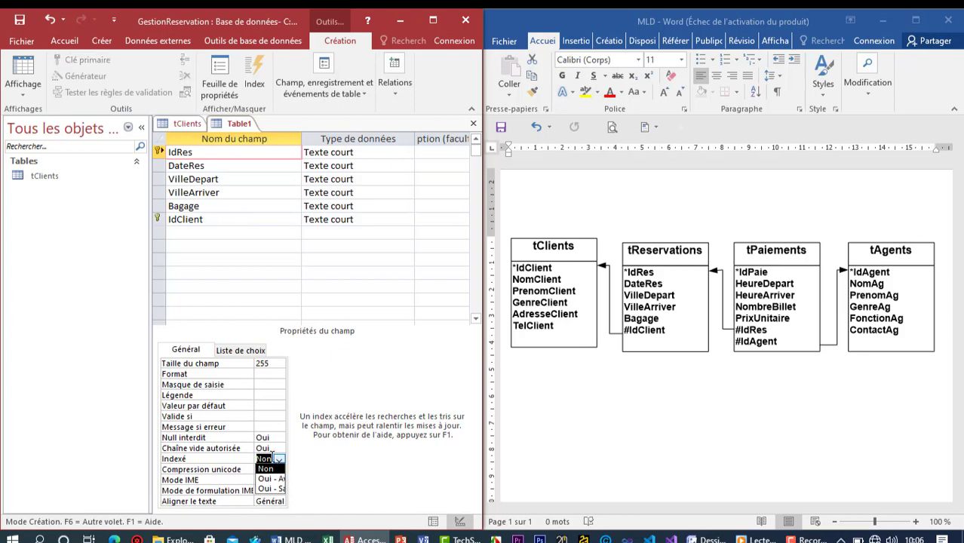
{"action": "left_click", "coordinate": [273, 449]}
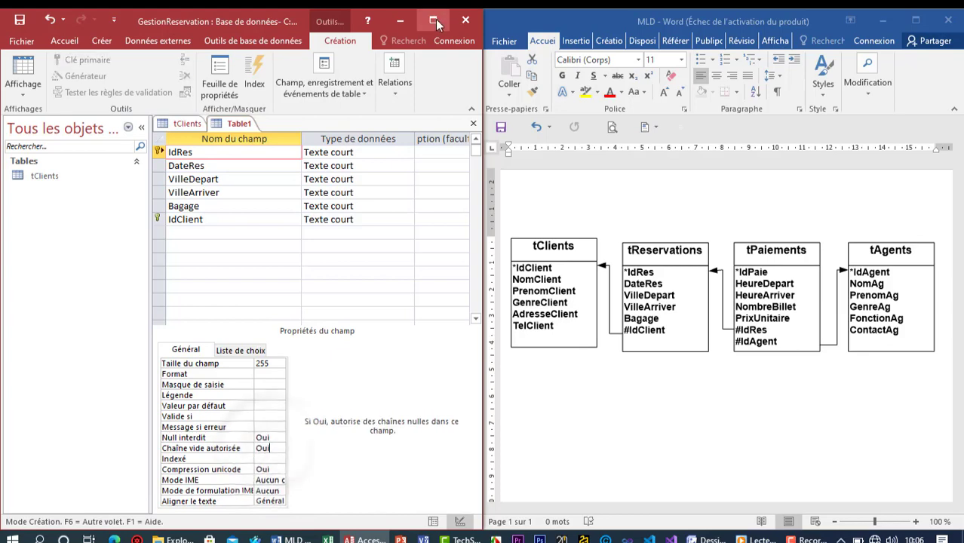
Step: Maximize the database window and set the Indexé property of the IdRes field to Oui - Sans doublons
{"action": "left_click", "coordinate": [432, 21]}
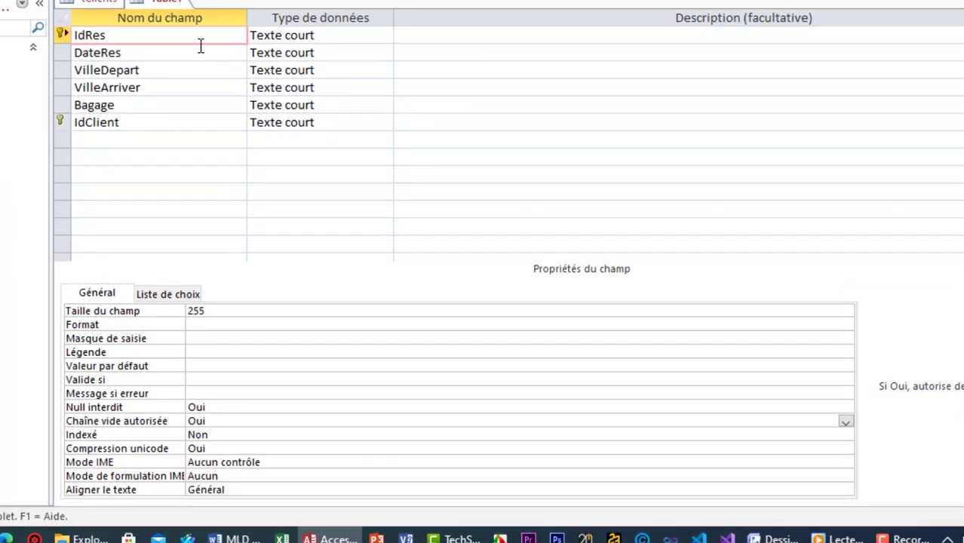
{"action": "left_click", "coordinate": [120, 36]}
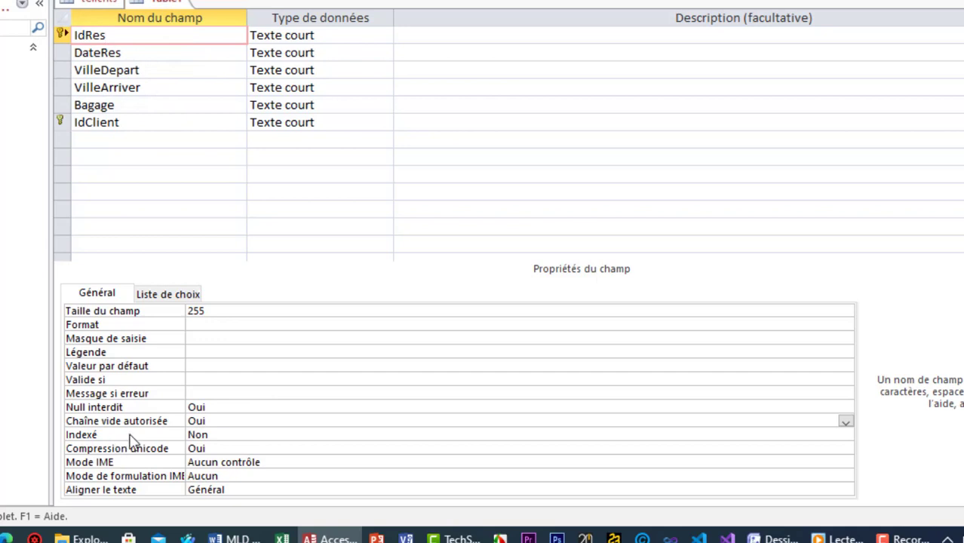
{"action": "left_click", "coordinate": [348, 437]}
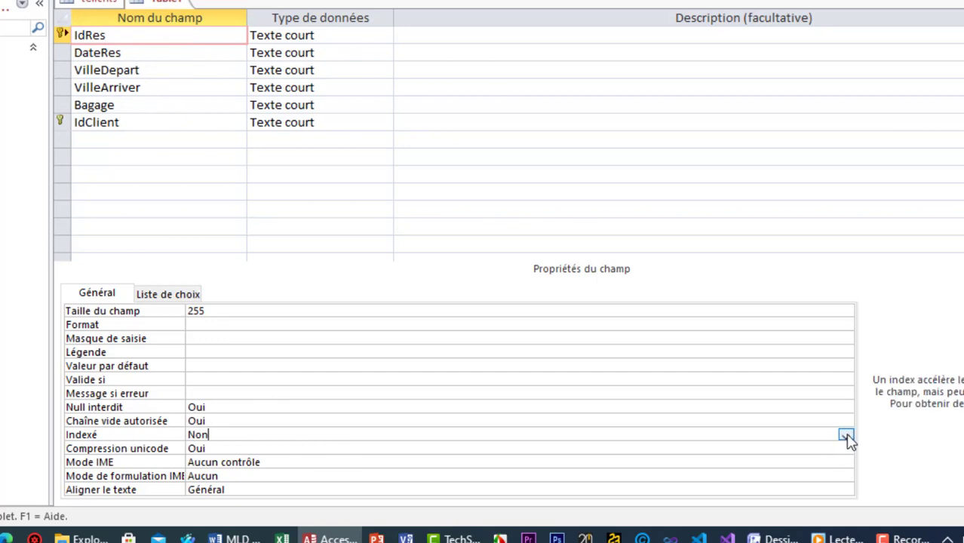
{"action": "left_click", "coordinate": [846, 437]}
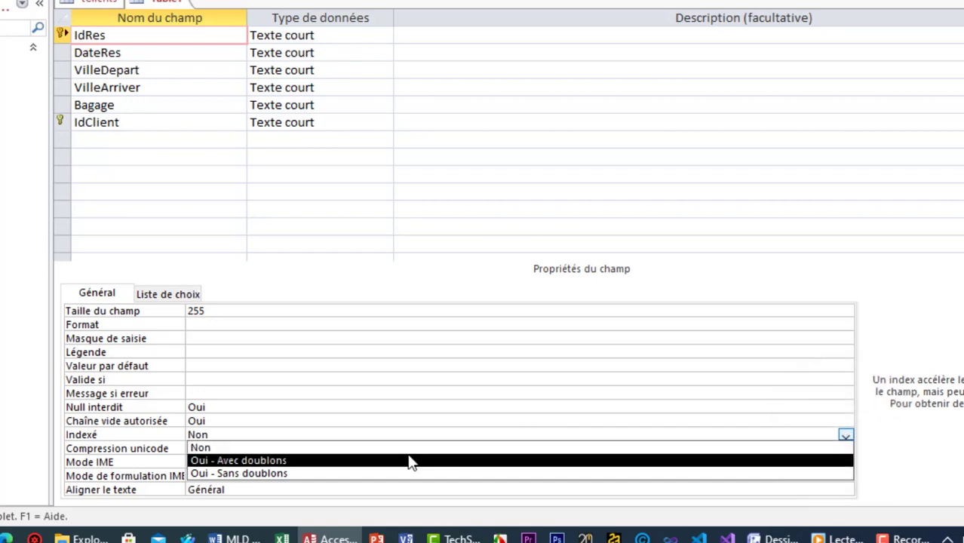
{"action": "left_click", "coordinate": [271, 475]}
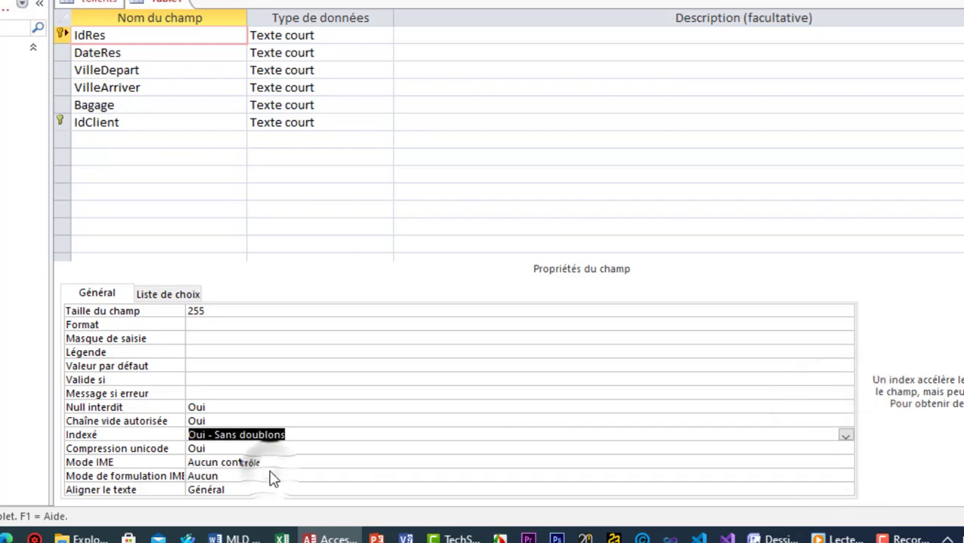
Step: Set the Indexé property of the IdClient field to Oui - Avec doublons
{"action": "left_click", "coordinate": [148, 126]}
{"action": "left_click", "coordinate": [147, 126]}
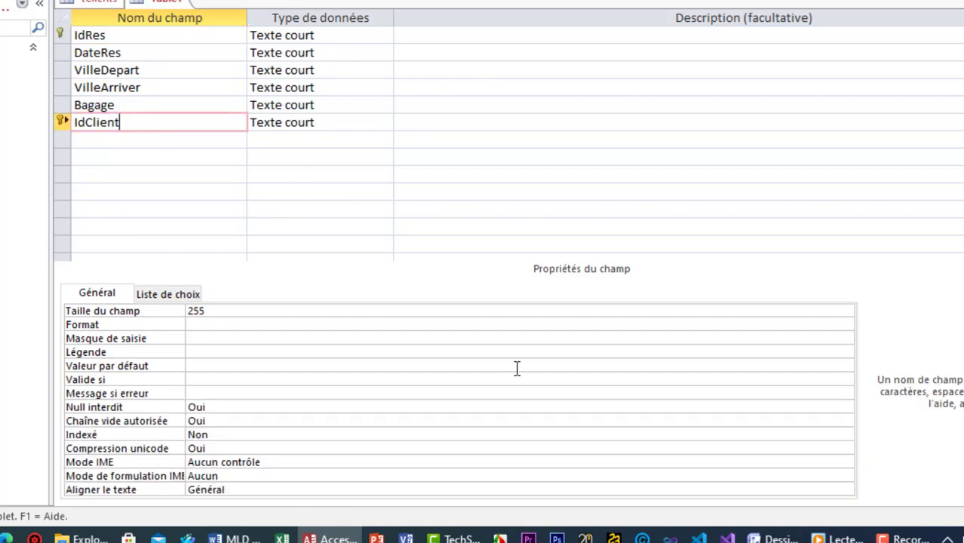
{"action": "left_click", "coordinate": [496, 435]}
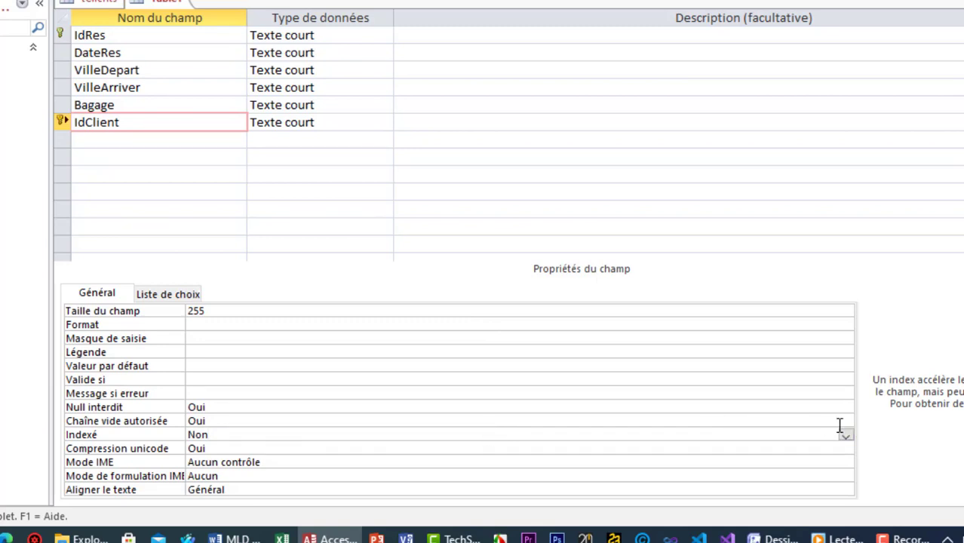
{"action": "left_click", "coordinate": [846, 435]}
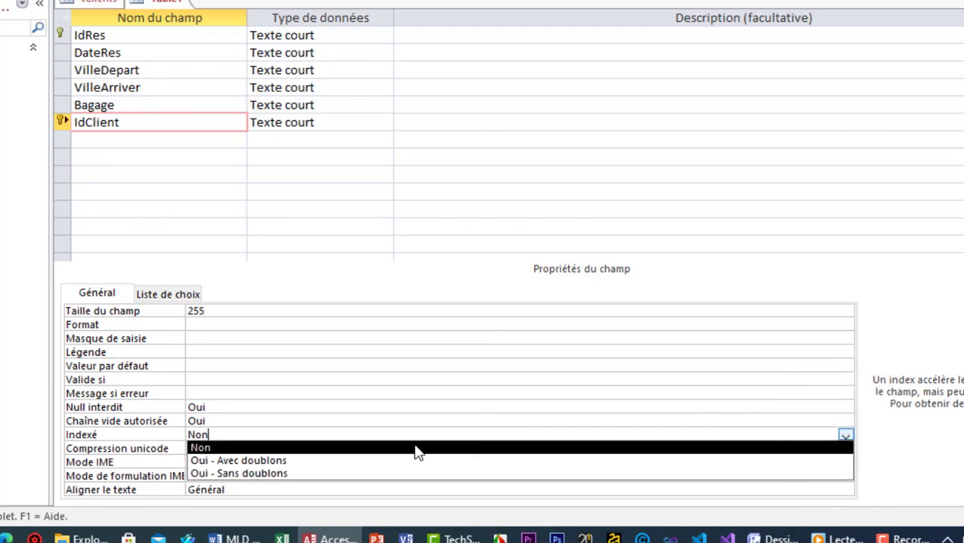
{"action": "left_click", "coordinate": [231, 461]}
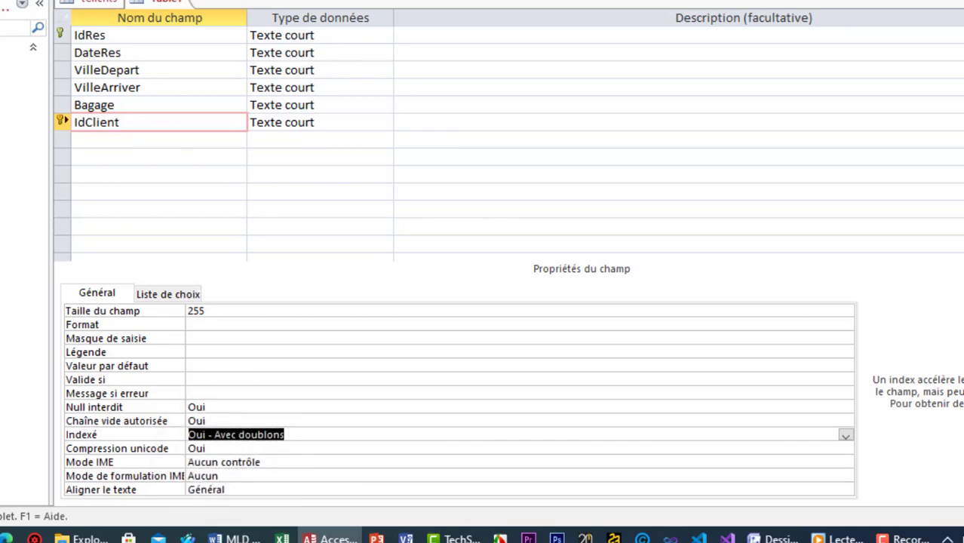
Step: Place the database window back beside the MLD document and save the table as tReservations
{"action": "key", "text": "super+Down"}
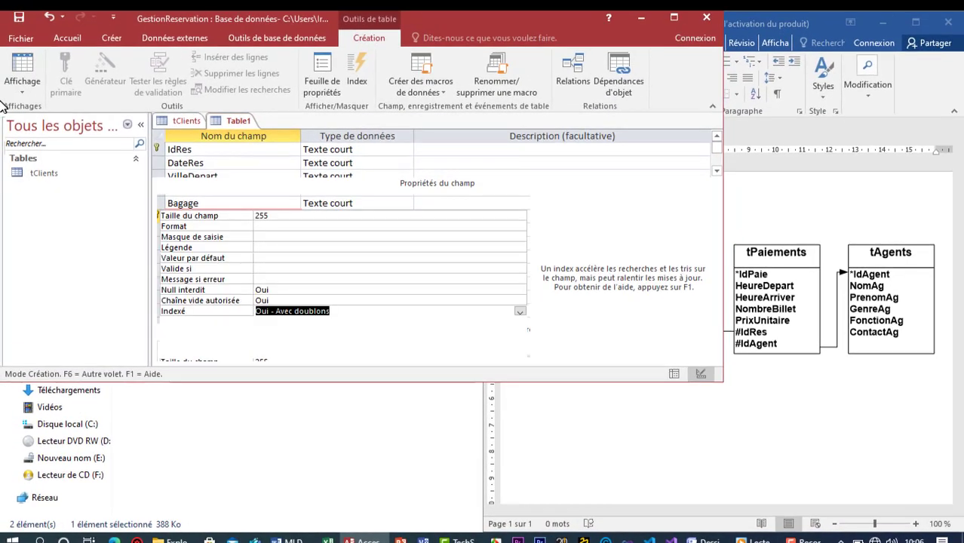
{"action": "key", "text": "super+Left"}
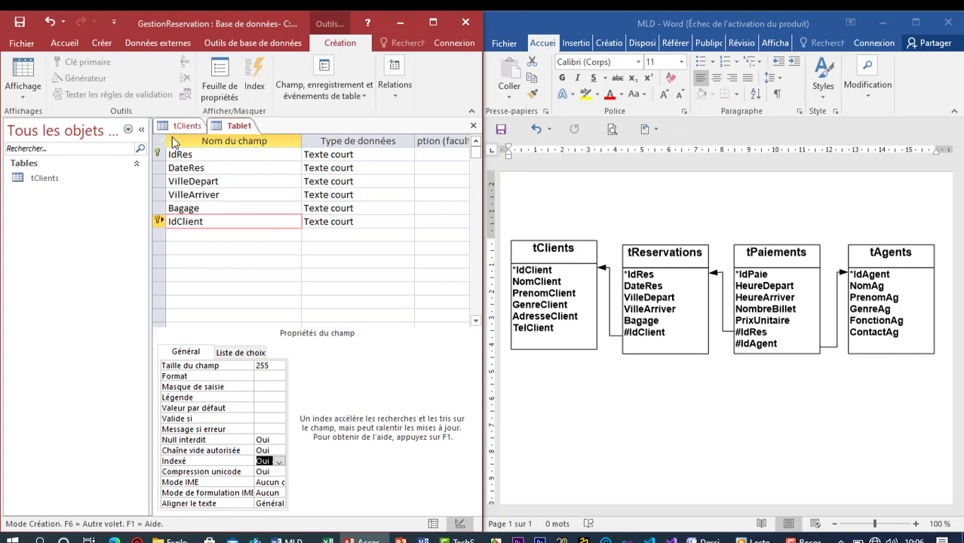
{"action": "left_click", "coordinate": [21, 23]}
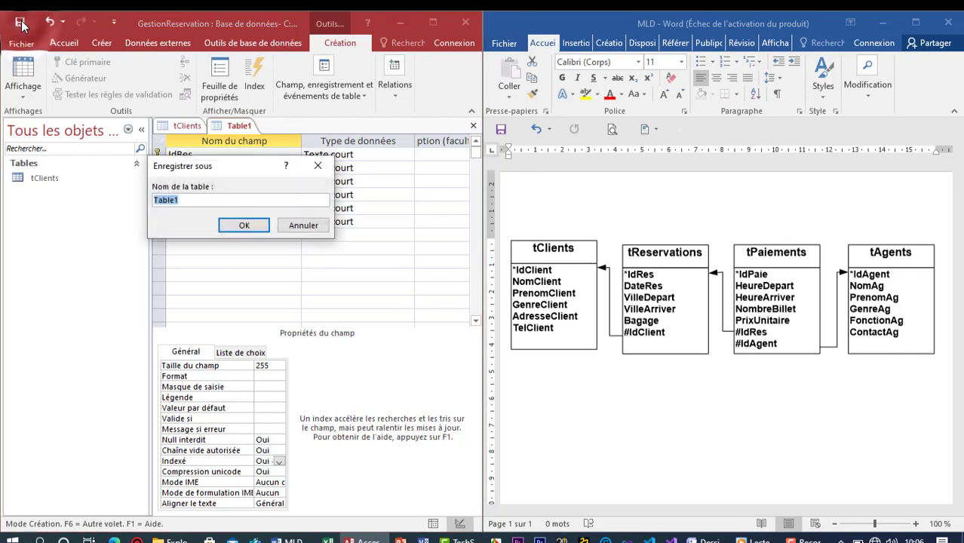
{"action": "type", "text": "tReserva"}
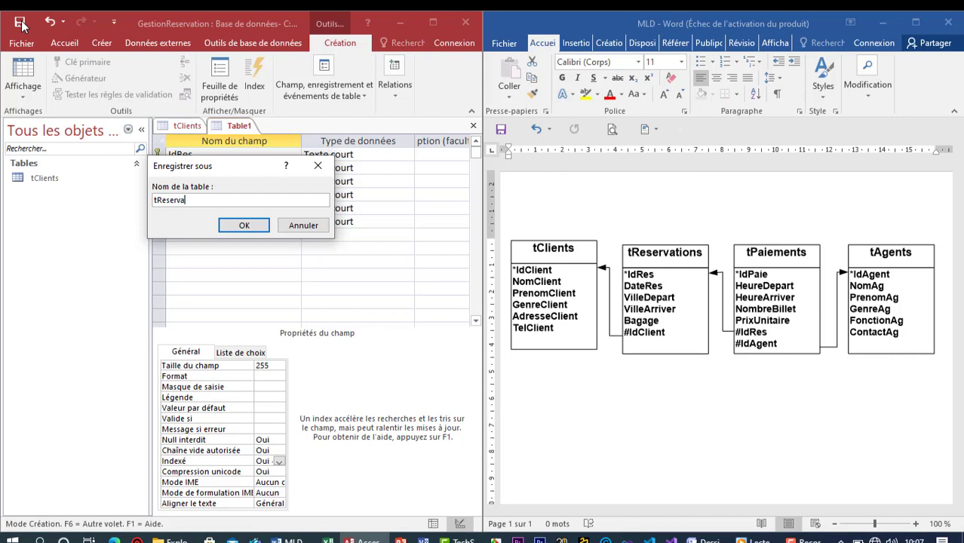
{"action": "type", "text": "tions"}
{"action": "left_click", "coordinate": [245, 225]}
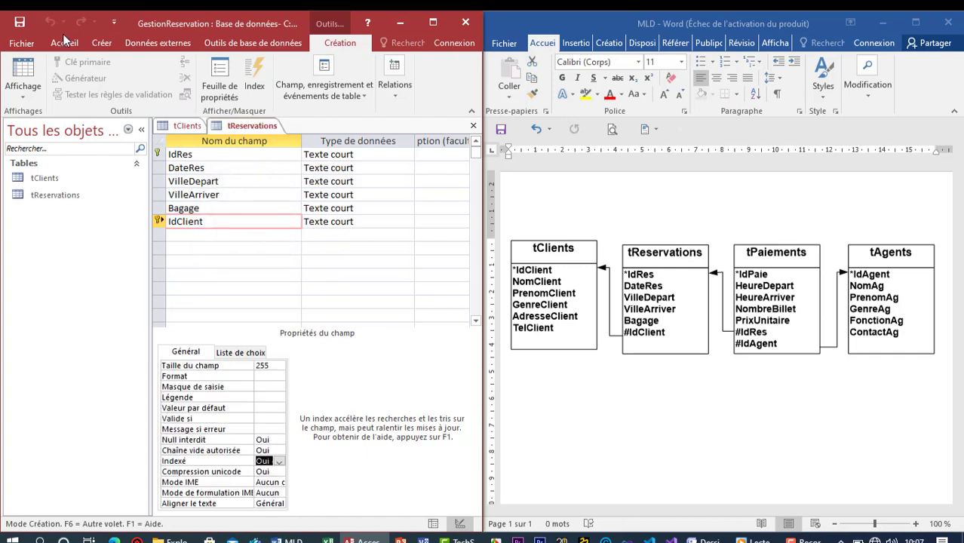
{"action": "left_click", "coordinate": [101, 43]}
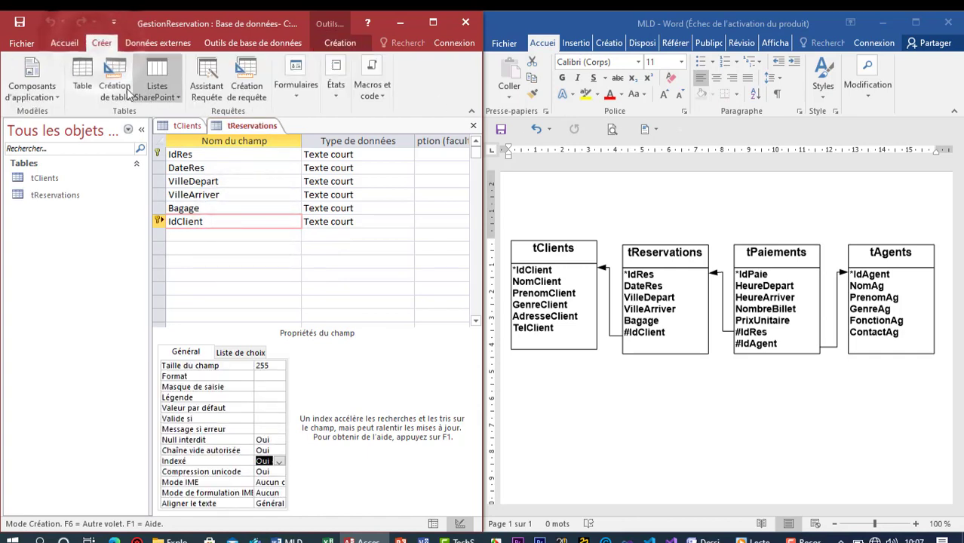
{"action": "left_click", "coordinate": [89, 81]}
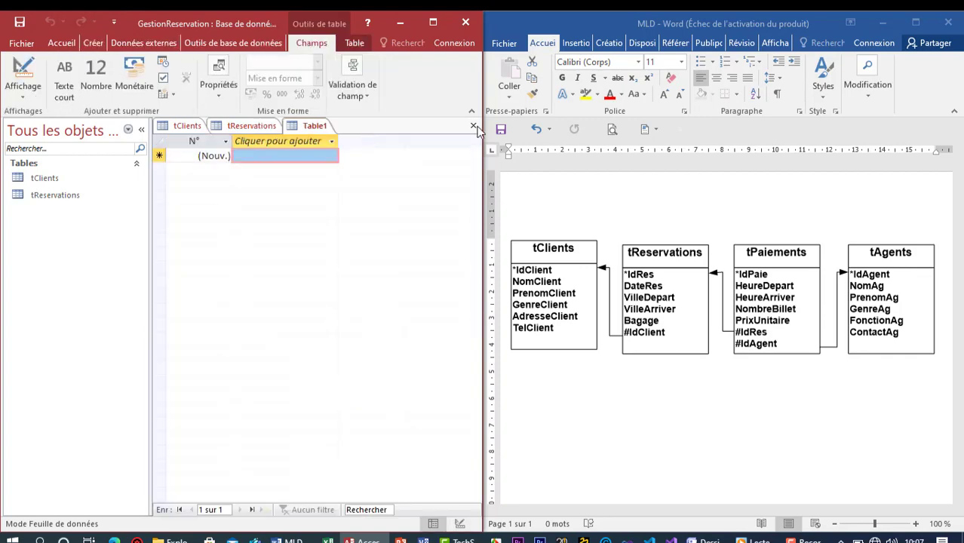
{"action": "left_click", "coordinate": [64, 43]}
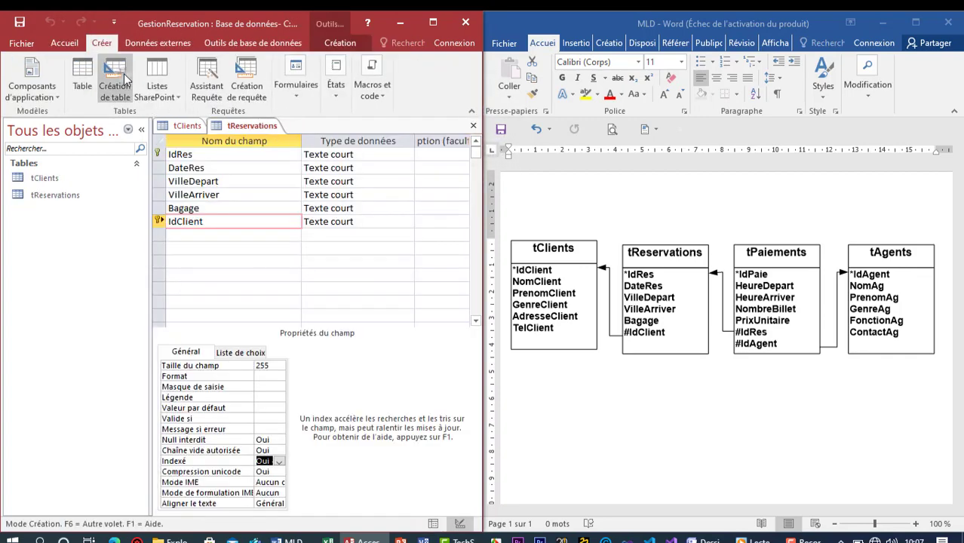
Step: Create a third table in Design view and add IdPaie as its first field with the default type Texte court
{"action": "left_click", "coordinate": [124, 73]}
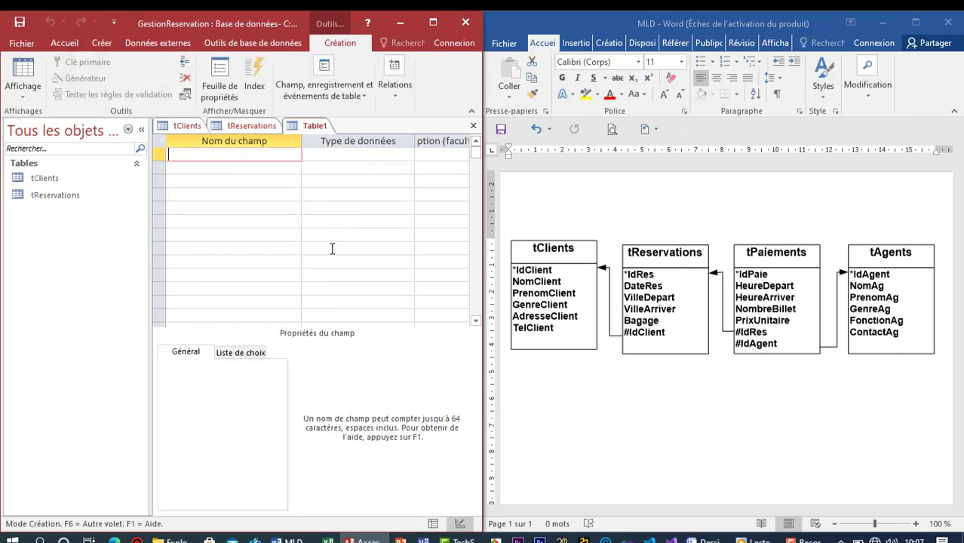
{"action": "type", "text": "IdPaie"}
{"action": "key", "text": "Down"}
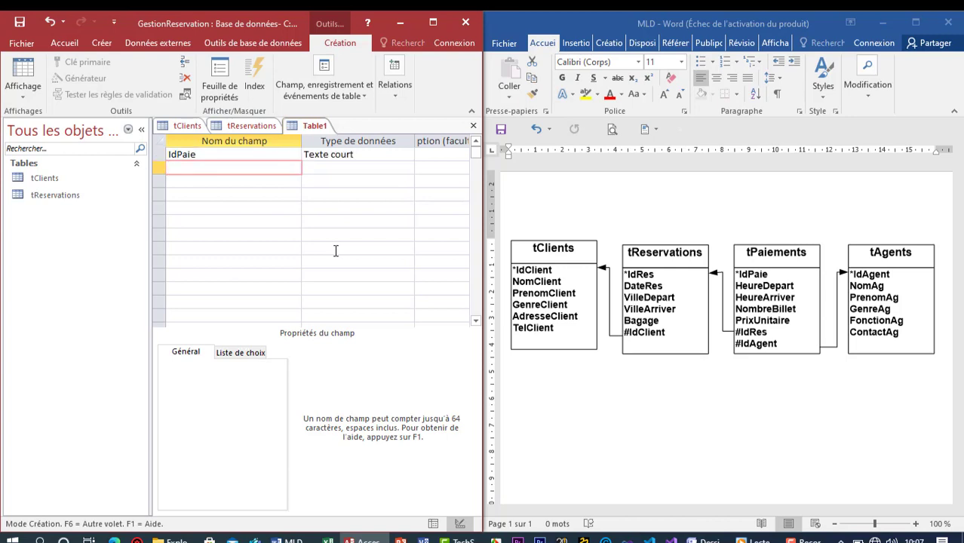
Step: Add the Texte court fields HeureDepart and HeureArriver below IdPaie
{"action": "type", "text": "HeureDepart"}
{"action": "key", "text": "Down"}
{"action": "type", "text": "Heure"}
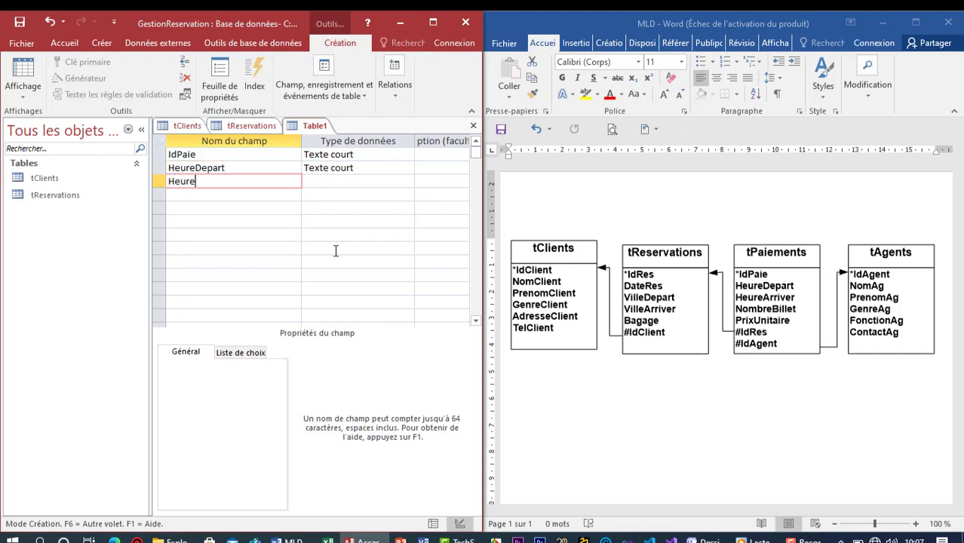
{"action": "type", "text": "Arriver"}
{"action": "key", "text": "Down"}
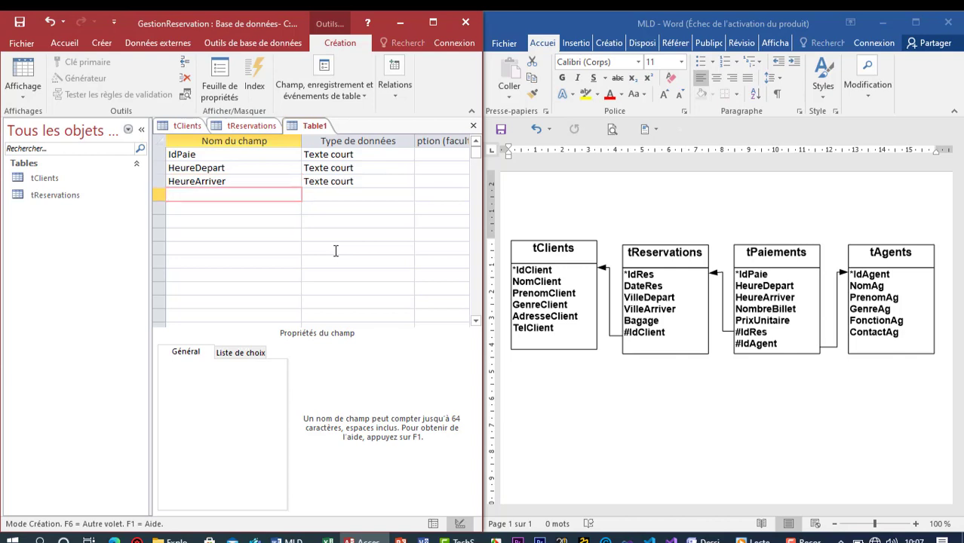
Step: Add the Texte court fields NobreBillet and PrixUnit below HeureArriver
{"action": "type", "text": "NobreBillet"}
{"action": "key", "text": "Down"}
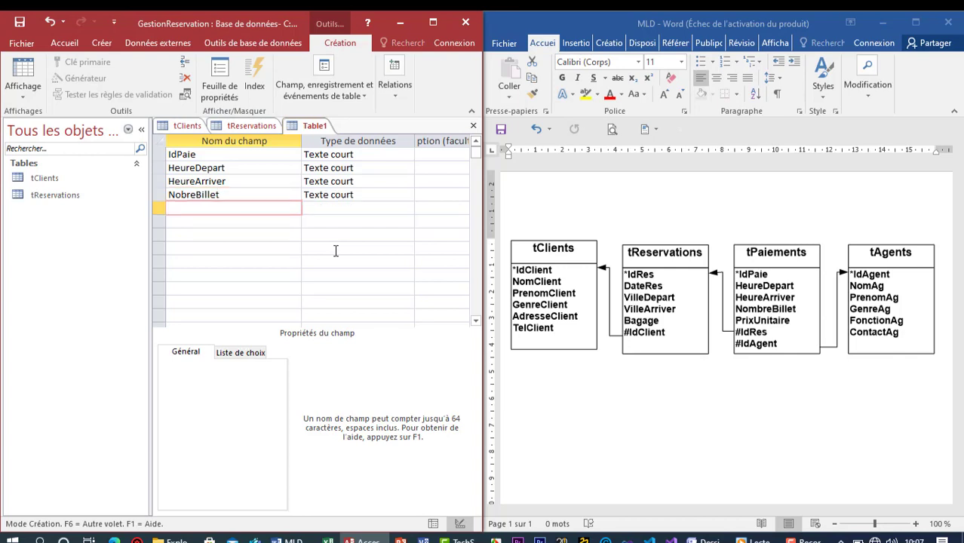
{"action": "type", "text": "PrixUnit"}
{"action": "key", "text": "Down"}
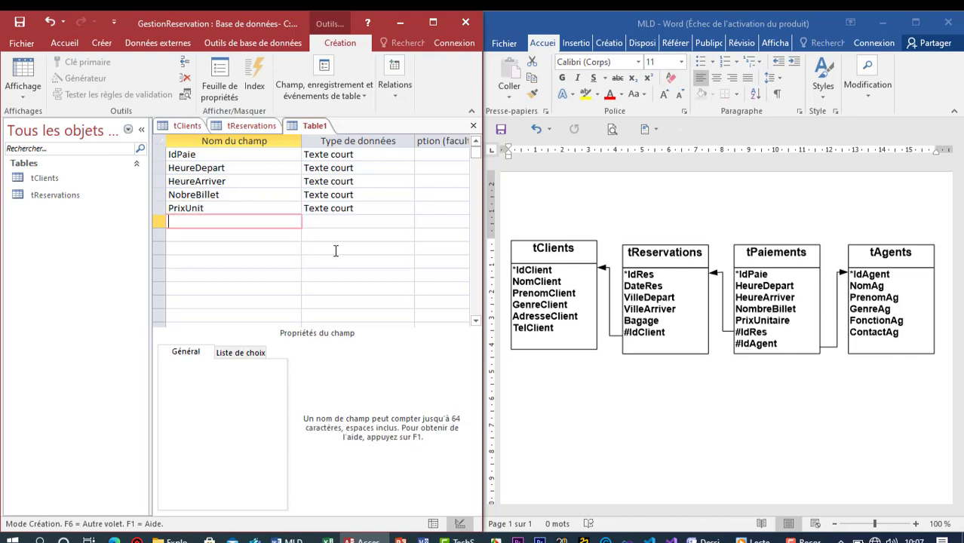
Step: Add the Texte court fields IdRes and IdAgent below PrixUnit
{"action": "type", "text": "IdRes"}
{"action": "key", "text": "Down"}
{"action": "type", "text": "IdA"}
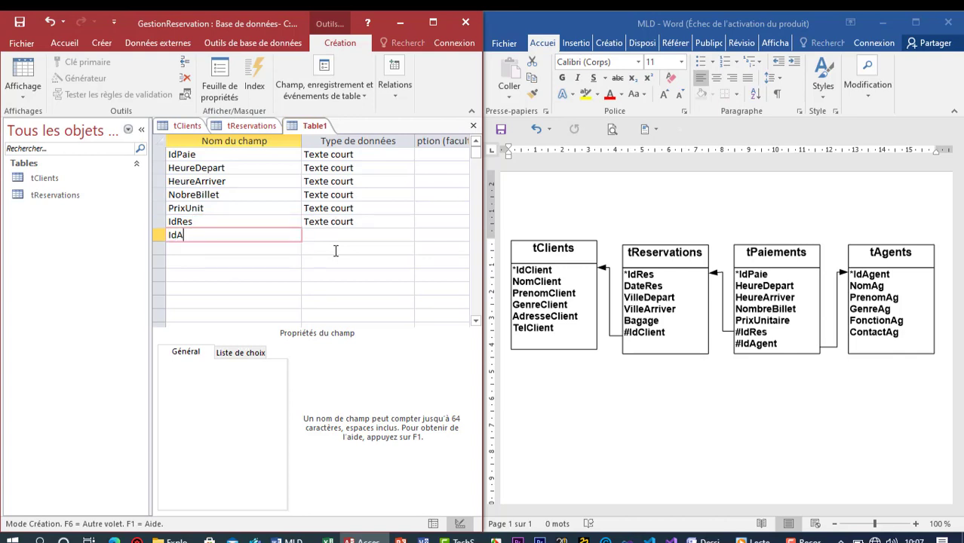
{"action": "type", "text": "gent"}
Step: Maximize the database window and make IdPaie, IdRes and IdAgent together the table's primary key
{"action": "left_click", "coordinate": [159, 154]}
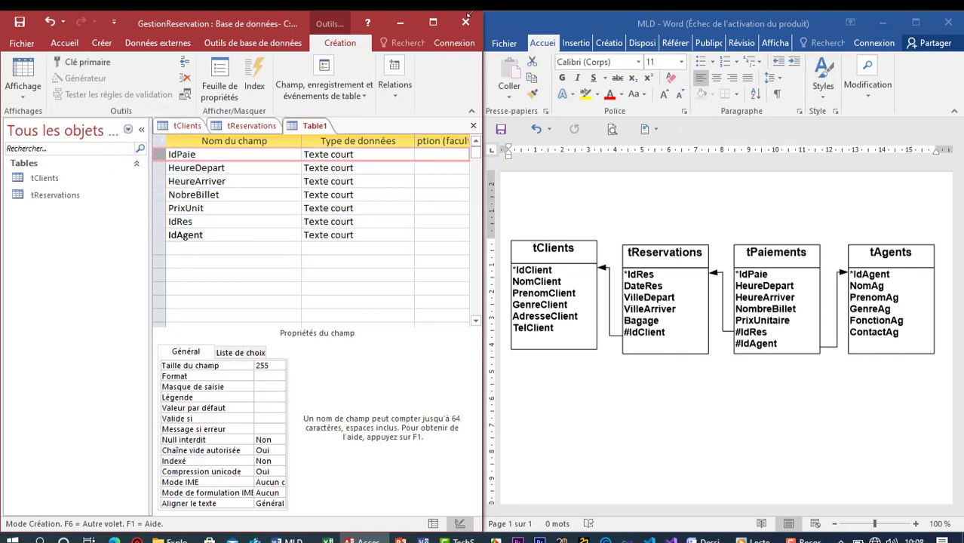
{"action": "left_click", "coordinate": [434, 23]}
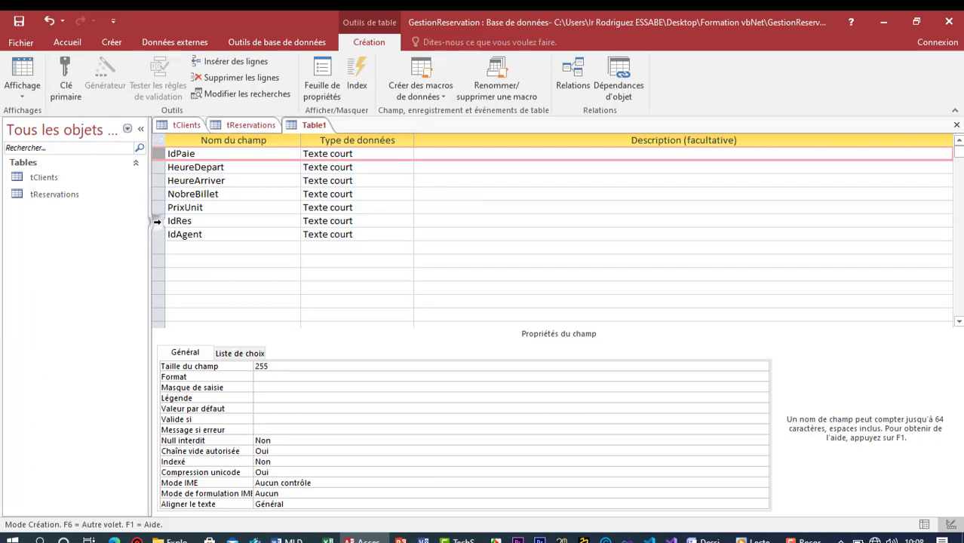
{"action": "left_click", "coordinate": [157, 221]}
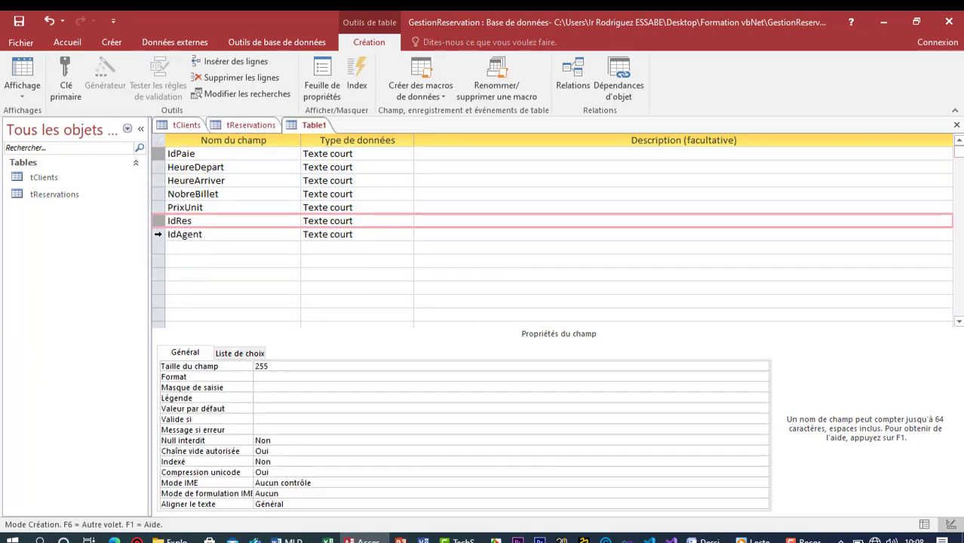
{"action": "left_click", "coordinate": [157, 235]}
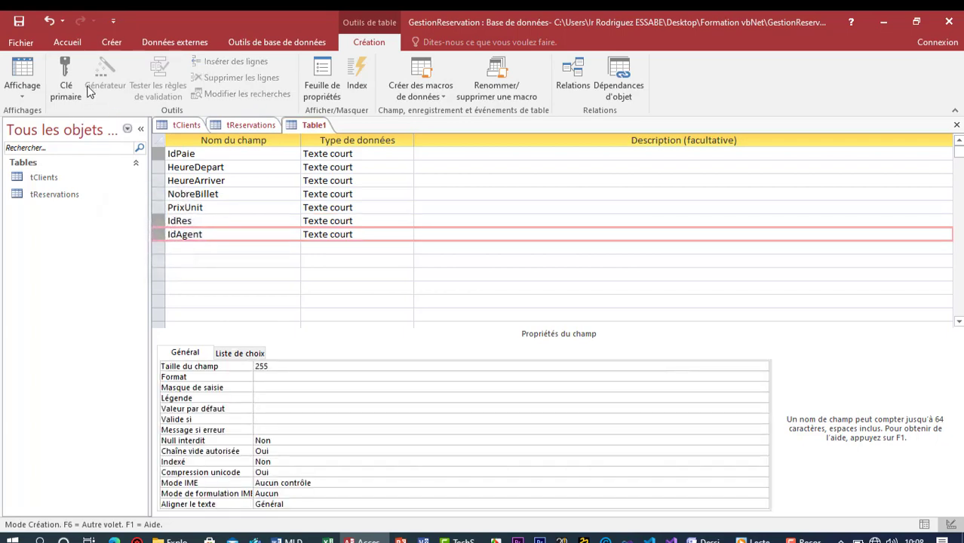
{"action": "left_click", "coordinate": [69, 75]}
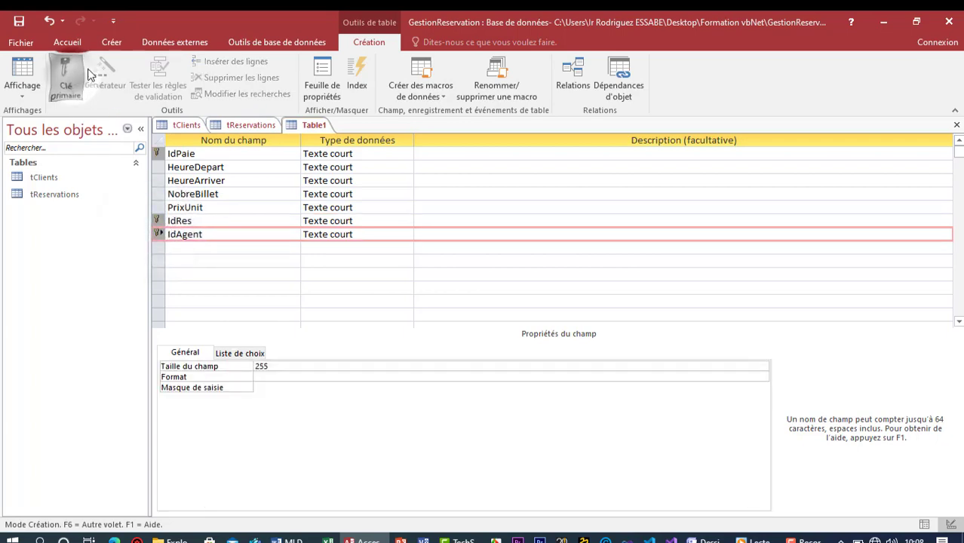
Step: Set the Indexé property of the IdPaie field to Oui - Sans doublons
{"action": "left_click", "coordinate": [284, 154]}
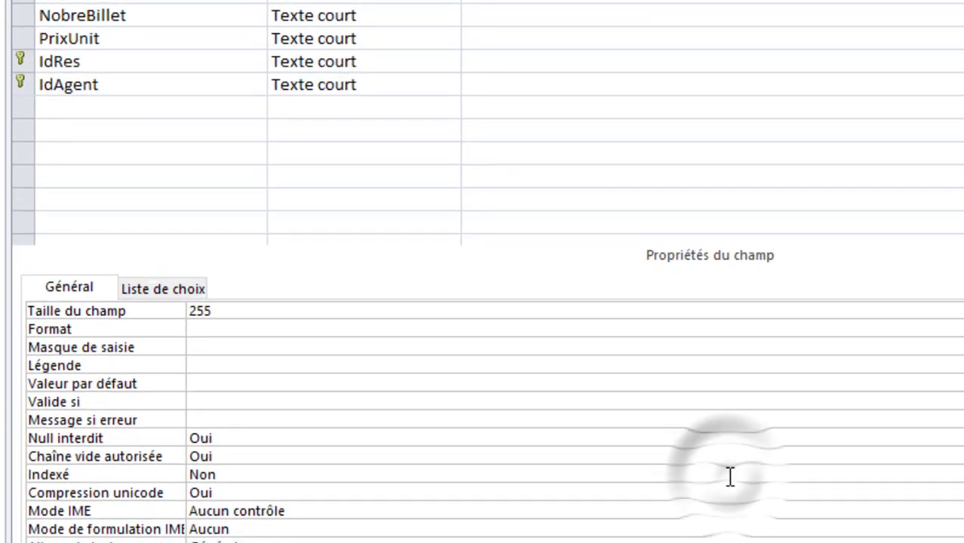
{"action": "double_click", "coordinate": [730, 476]}
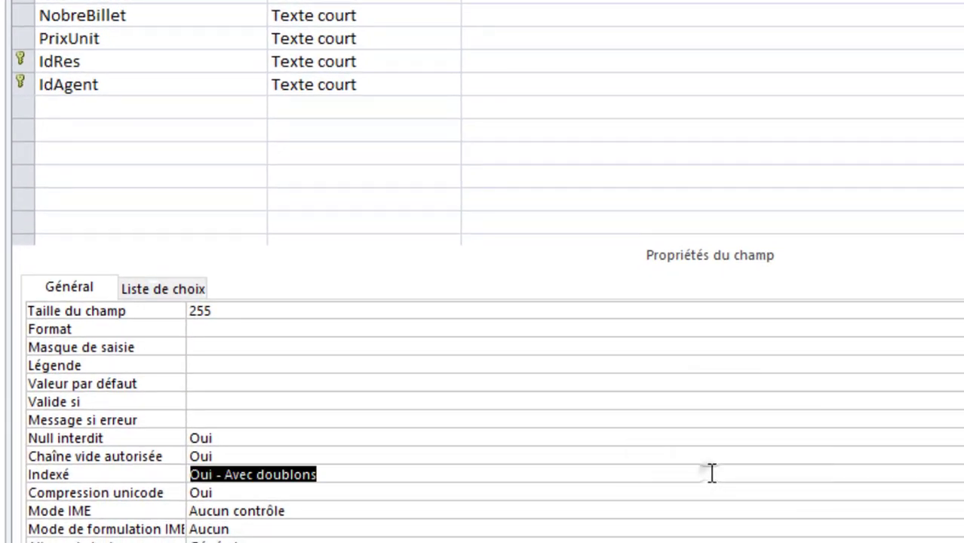
{"action": "double_click", "coordinate": [711, 473]}
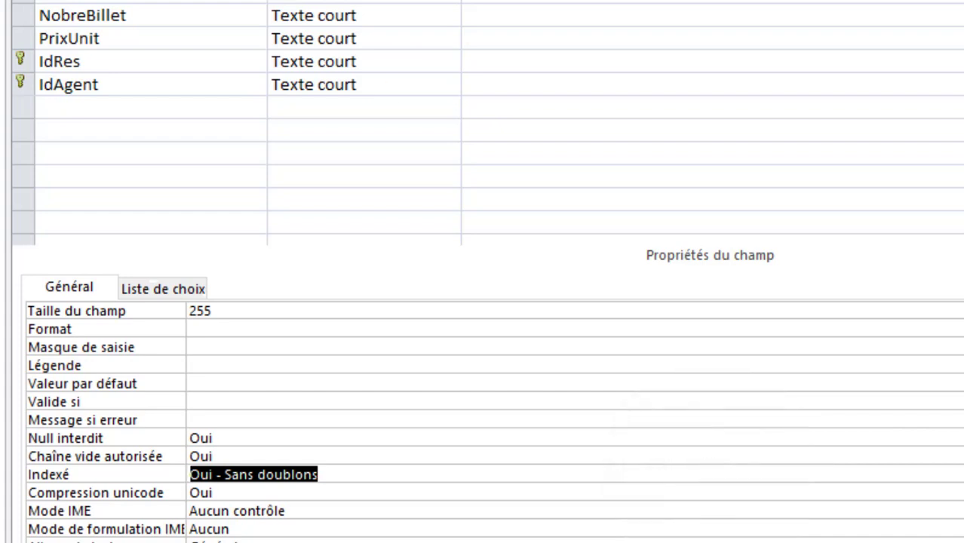
Step: Set the Indexé property of both the IdRes and IdAgent fields to Oui - Avec doublons
{"action": "left_click", "coordinate": [253, 60]}
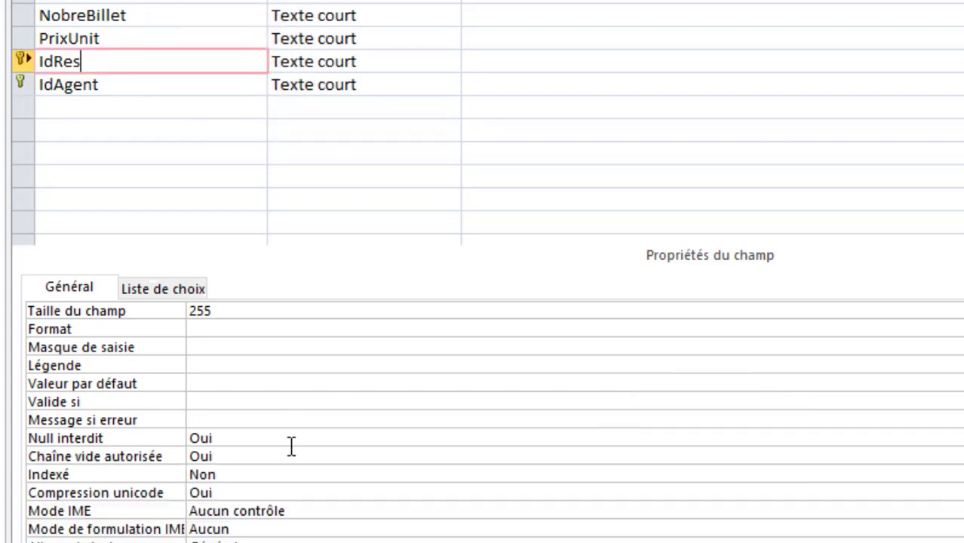
{"action": "left_click", "coordinate": [281, 473]}
{"action": "double_click", "coordinate": [281, 473]}
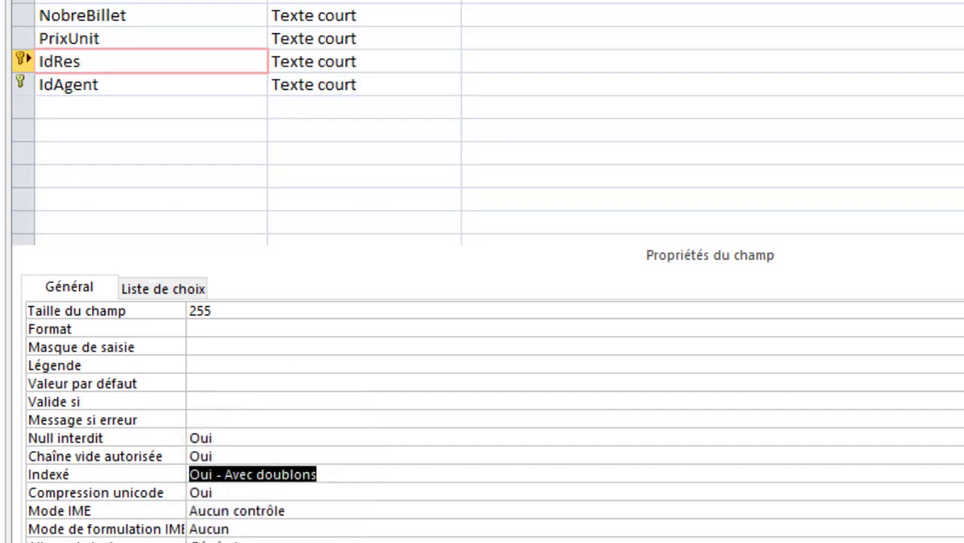
{"action": "left_click", "coordinate": [132, 83]}
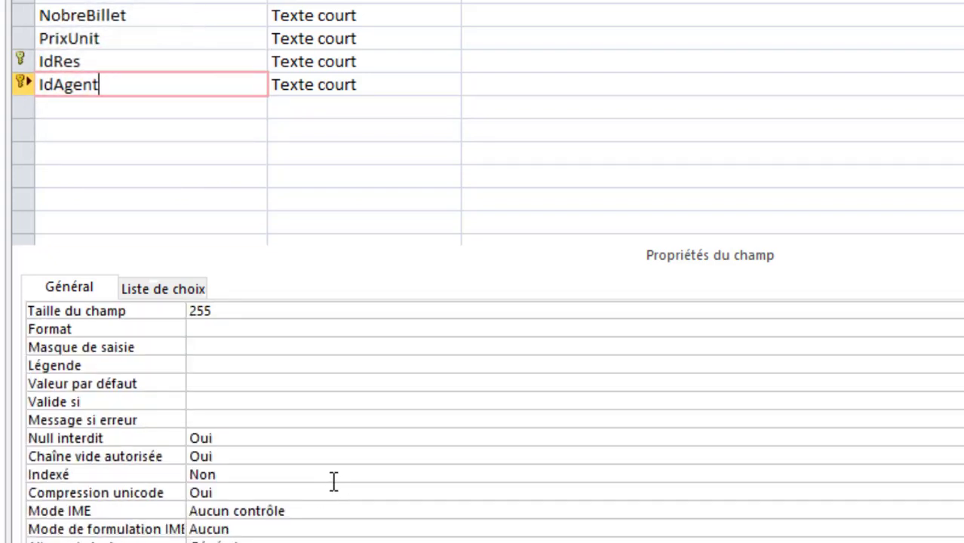
{"action": "left_click", "coordinate": [327, 468]}
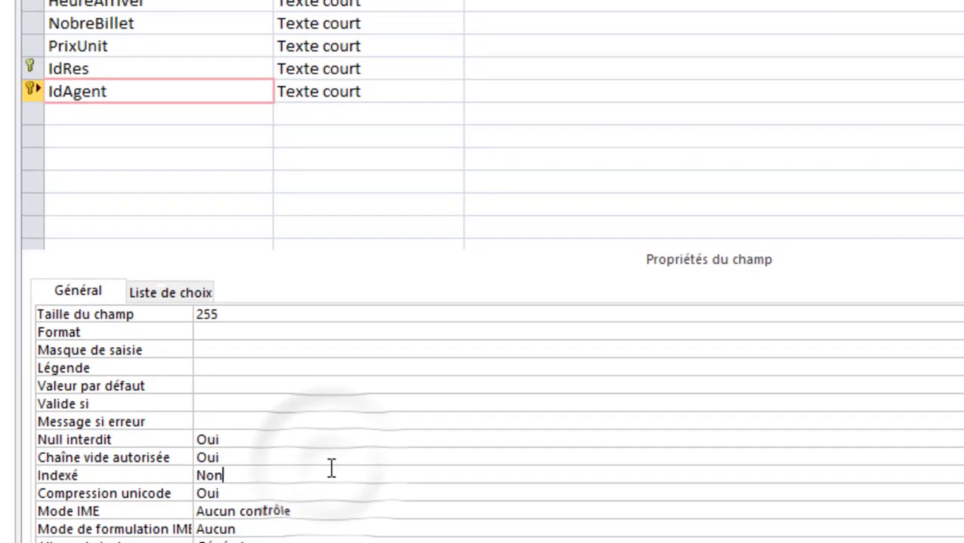
{"action": "left_click", "coordinate": [327, 469]}
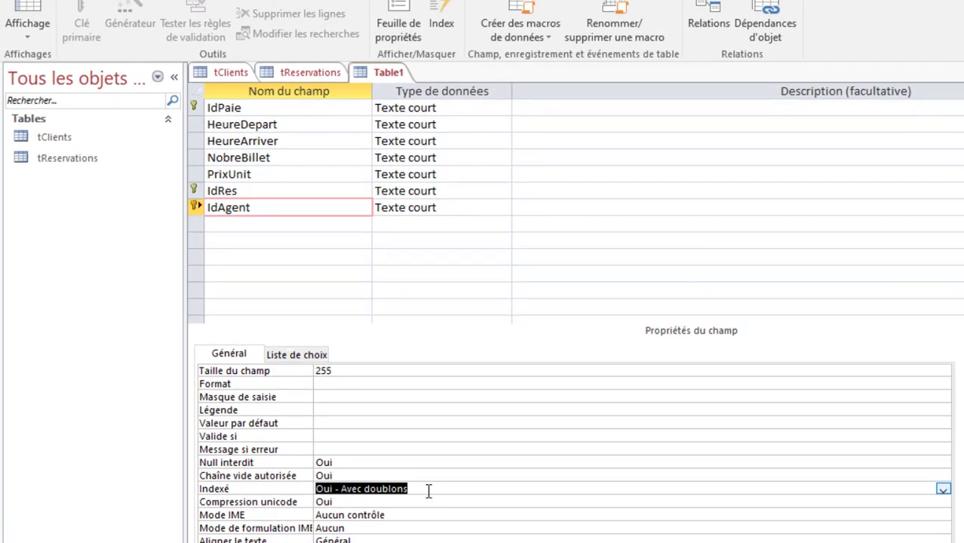
{"action": "left_click", "coordinate": [430, 489]}
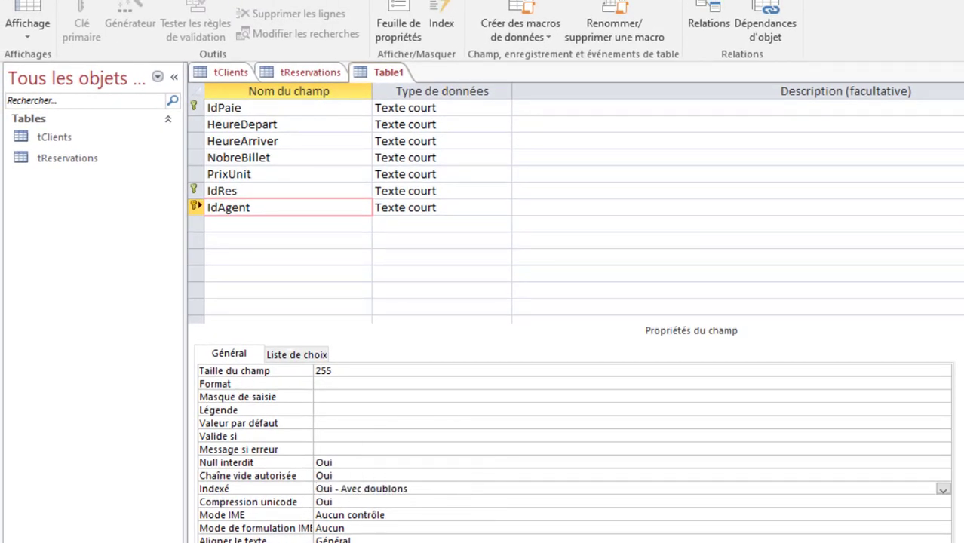
Step: Save the table as tPaiements and place the database window back beside the MLD document
{"action": "key", "text": "ctrl+s"}
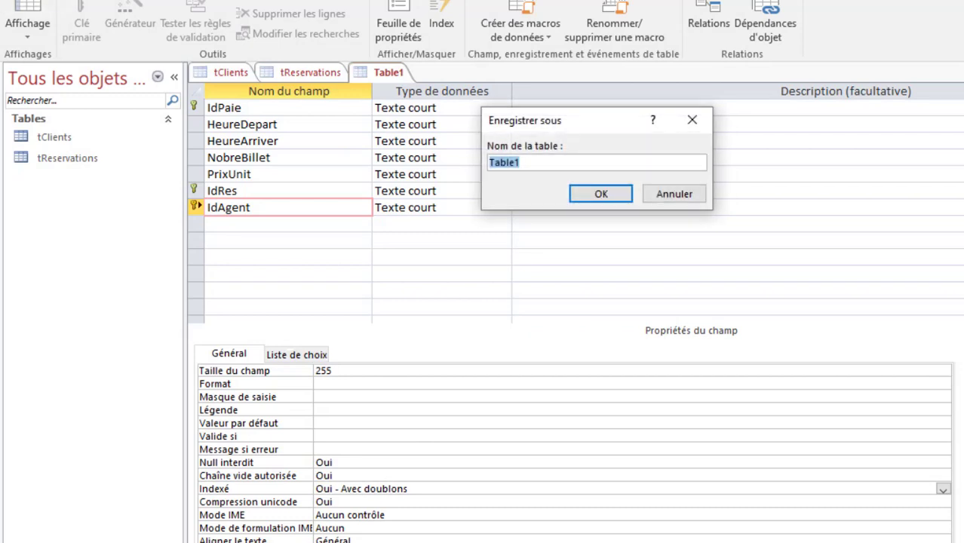
{"action": "type", "text": "tPaiements"}
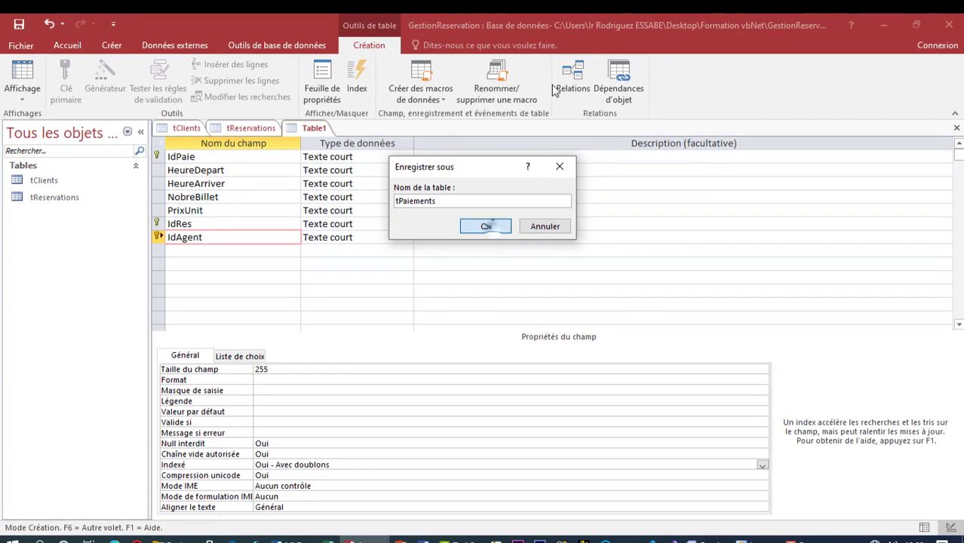
{"action": "double_click", "coordinate": [588, 29]}
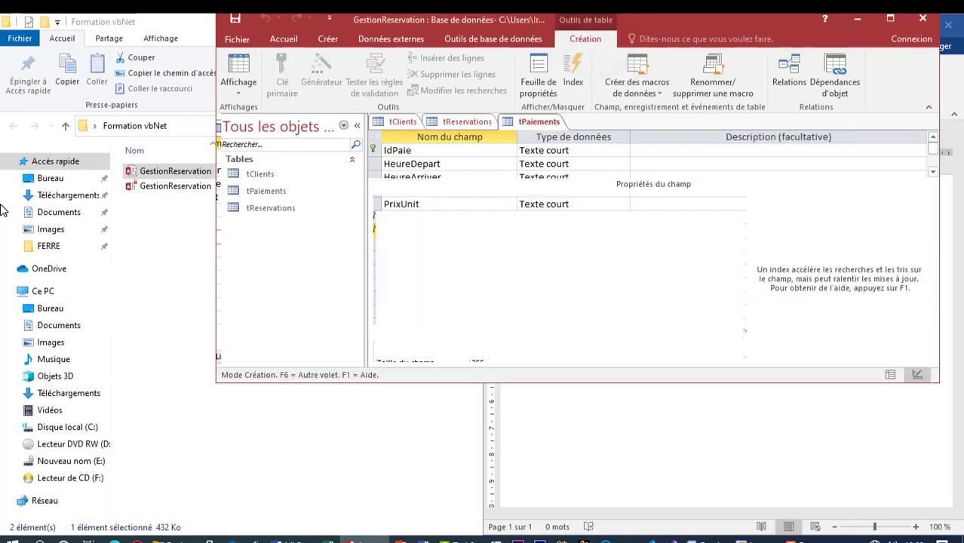
{"action": "left_click_drag", "start_coordinate": [0, 205], "coordinate": [1, 173]}
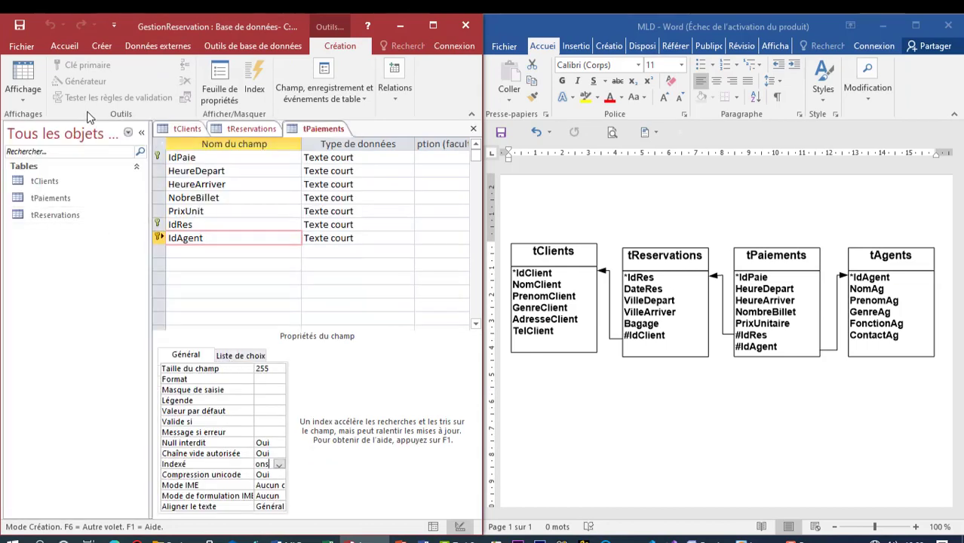
Step: Create a fourth table in Design view with IdAgent and NomAg as its first fields
{"action": "left_click", "coordinate": [108, 46]}
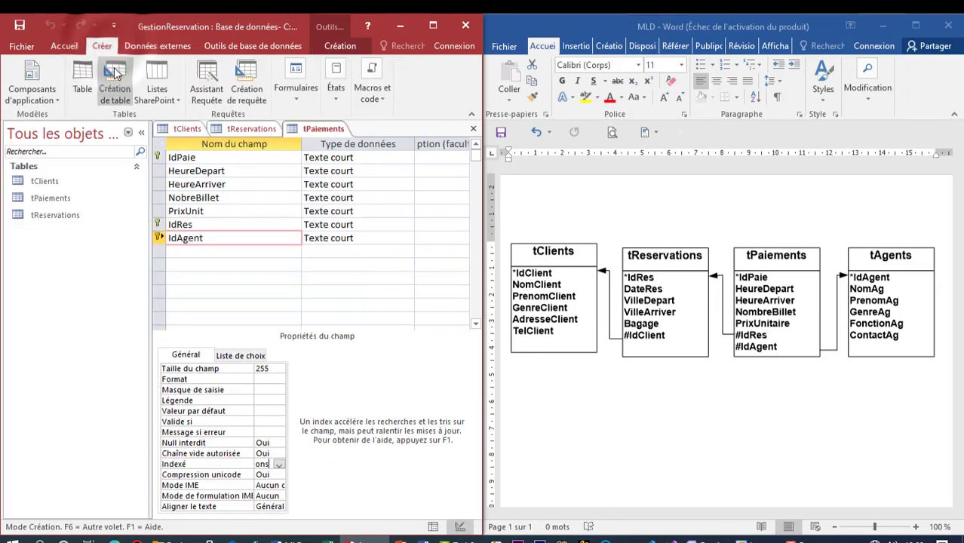
{"action": "left_click", "coordinate": [115, 79]}
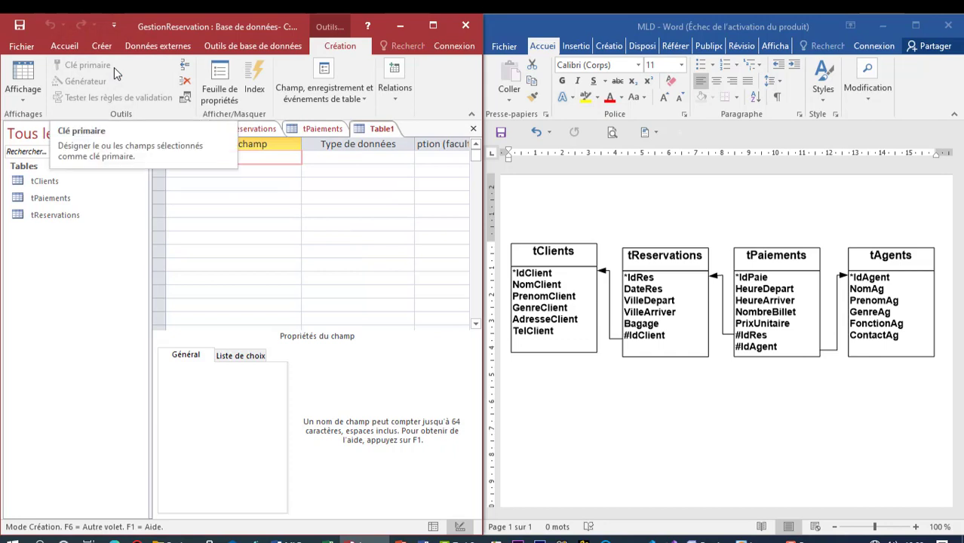
{"action": "type", "text": "IdAgent"}
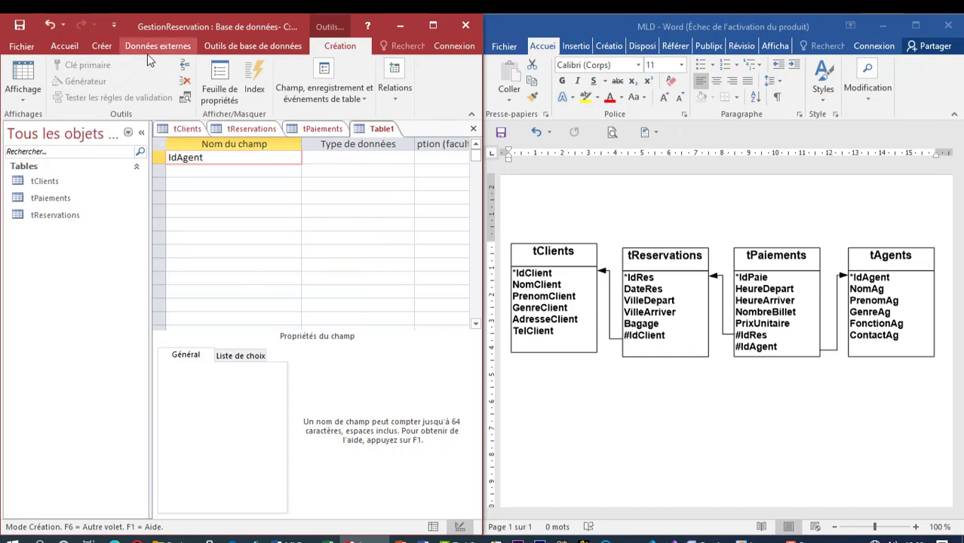
{"action": "key", "text": "Down"}
{"action": "type", "text": "Nom"}
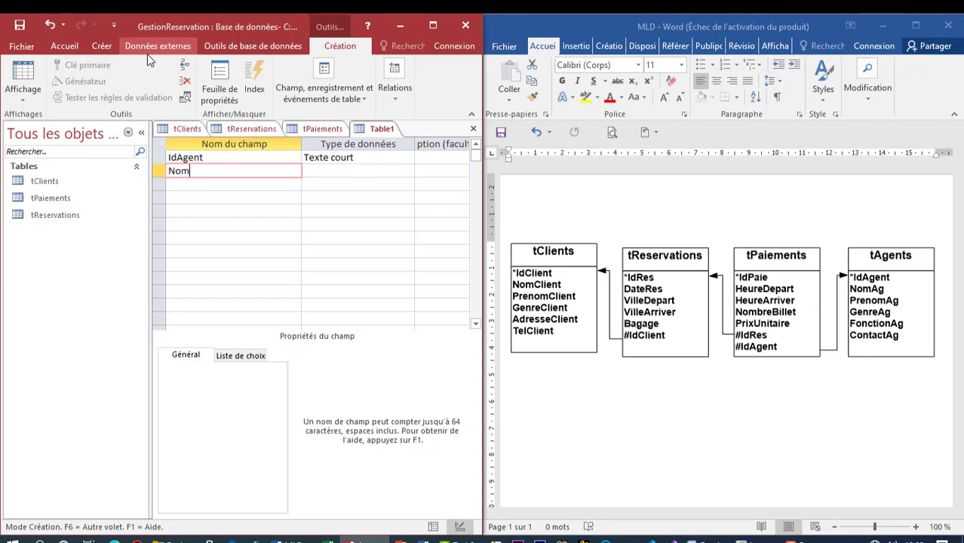
{"action": "type", "text": "Ag"}
Step: Add the fields PrenomAg and GenreAg below NomAg
{"action": "key", "text": "Down"}
{"action": "type", "text": "Preni"}
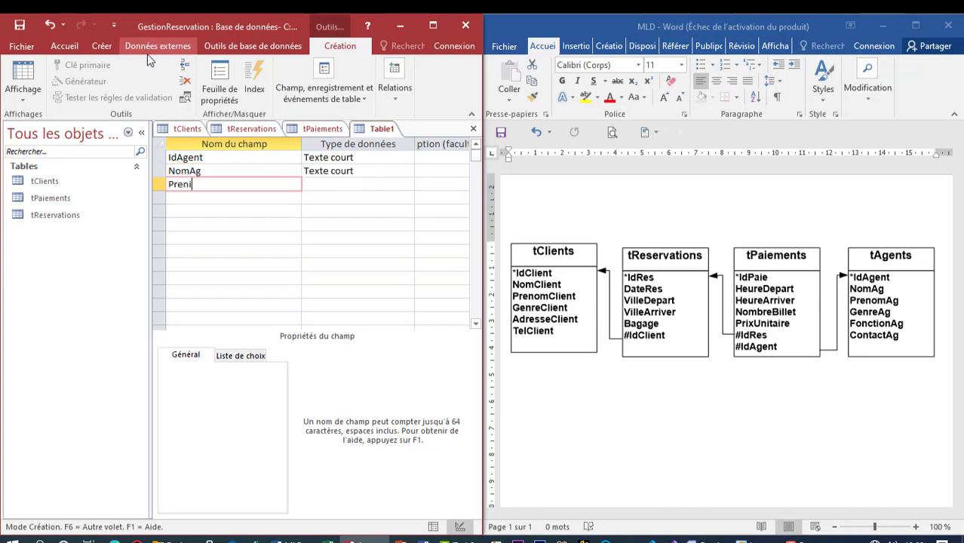
{"action": "key", "text": "BackSpace"}
{"action": "type", "text": "omAg"}
{"action": "key", "text": "Down"}
{"action": "type", "text": "GenreAg"}
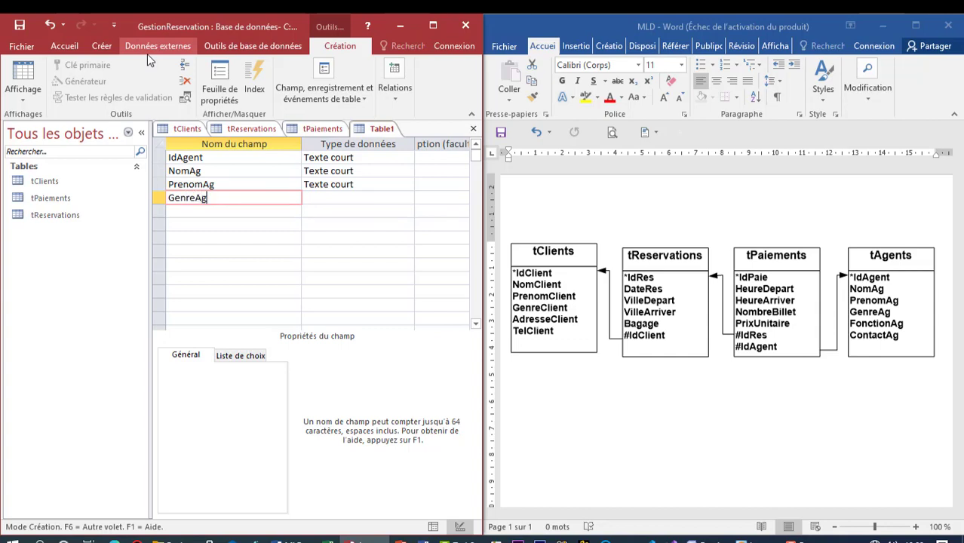
Step: Add the fields FonctionAg and ContactAg below GenreAg
{"action": "key", "text": "Down"}
{"action": "type", "text": "Fon"}
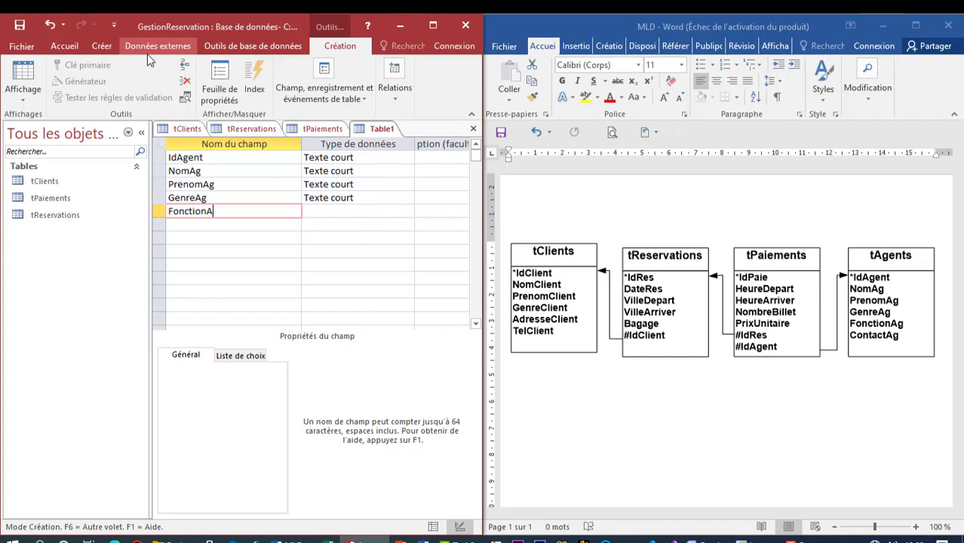
{"action": "type", "text": "ctionAg"}
{"action": "key", "text": "Down"}
{"action": "type", "text": "Contac"}
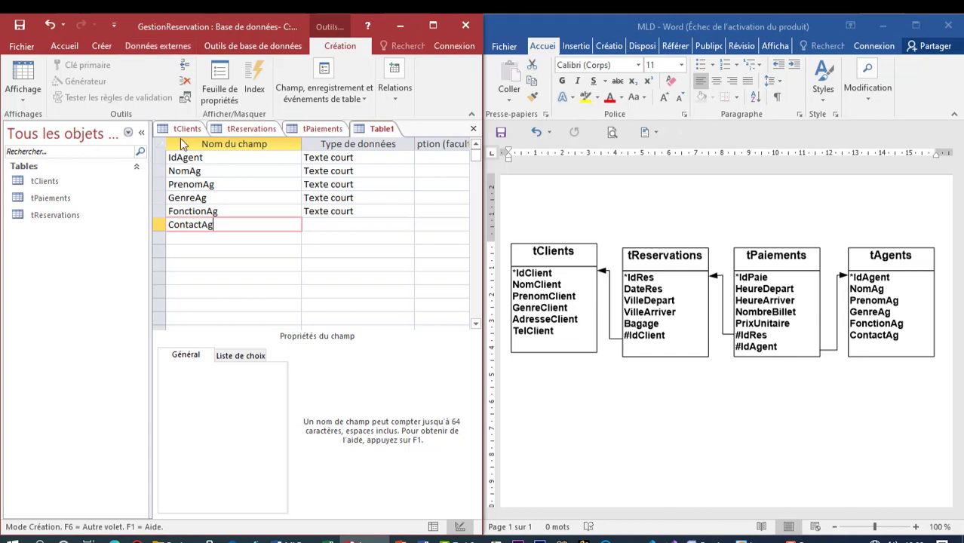
Step: Make IdAgent the primary key of the new table and minimize the MLD document window
{"action": "left_click", "coordinate": [159, 158]}
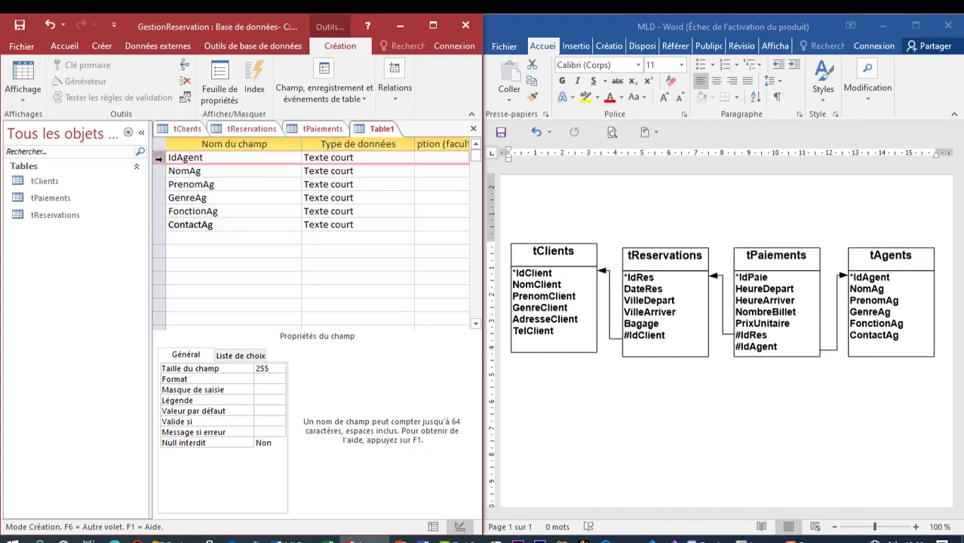
{"action": "left_click", "coordinate": [89, 67]}
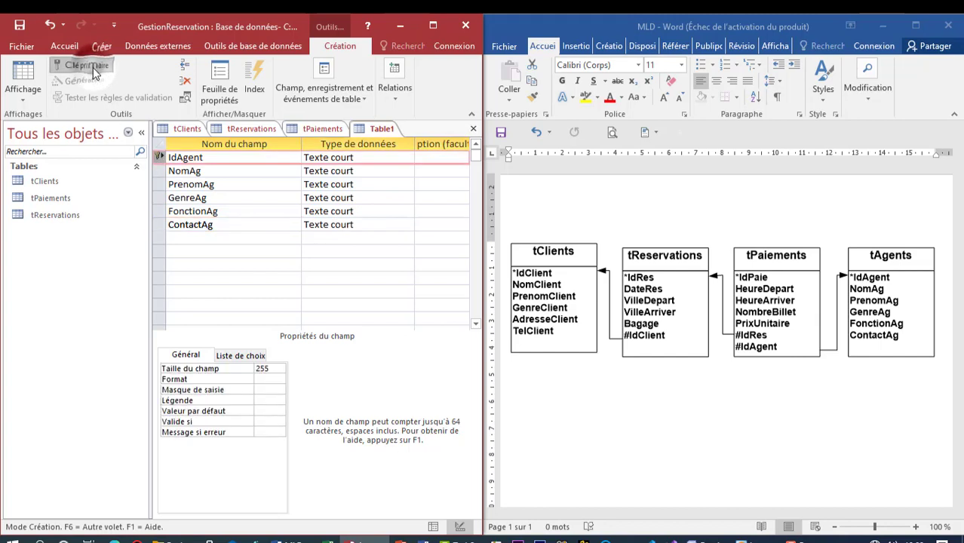
{"action": "left_click", "coordinate": [19, 24]}
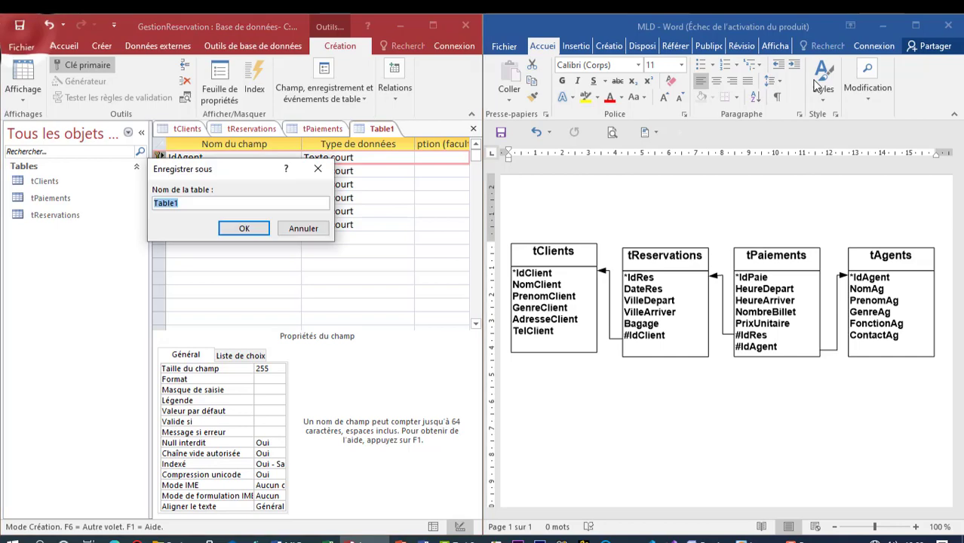
{"action": "left_click", "coordinate": [882, 26]}
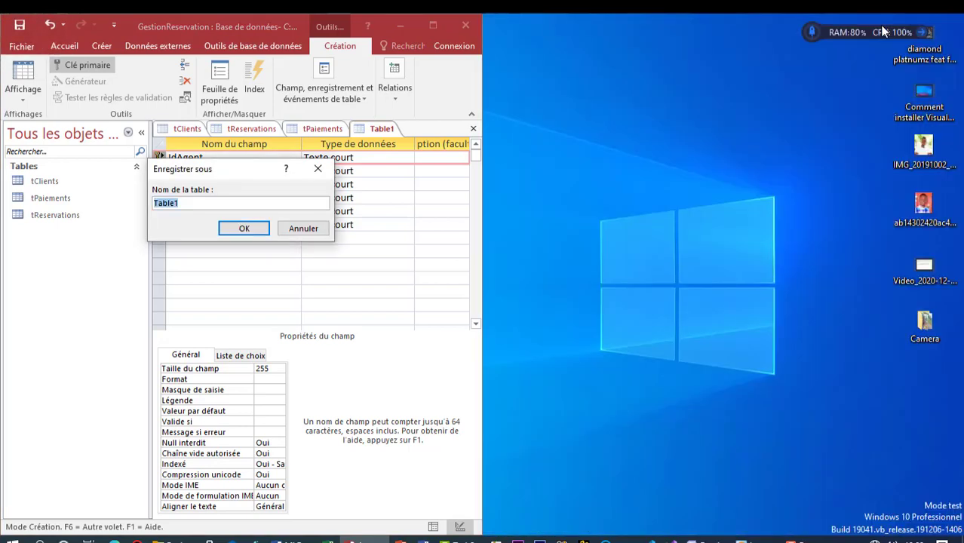
{"action": "left_click", "coordinate": [318, 168]}
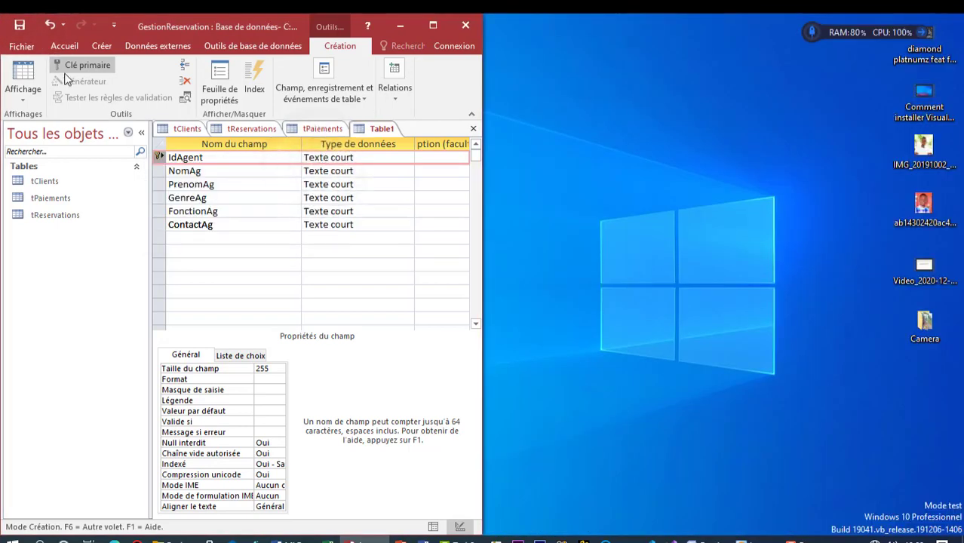
Step: Save the table as TAgents and maximize the database window
{"action": "left_click", "coordinate": [20, 25]}
{"action": "type", "text": "T"}
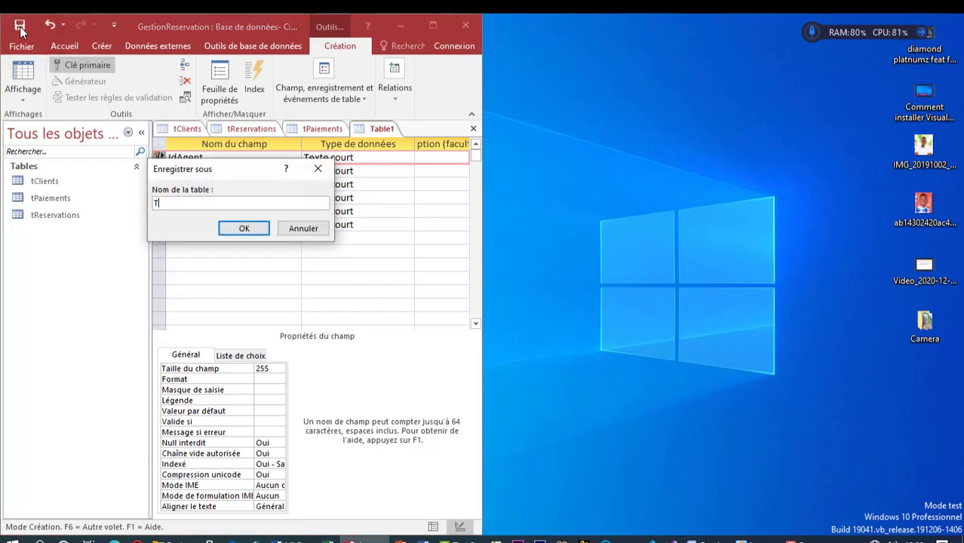
{"action": "type", "text": "Agents"}
{"action": "left_click", "coordinate": [244, 228]}
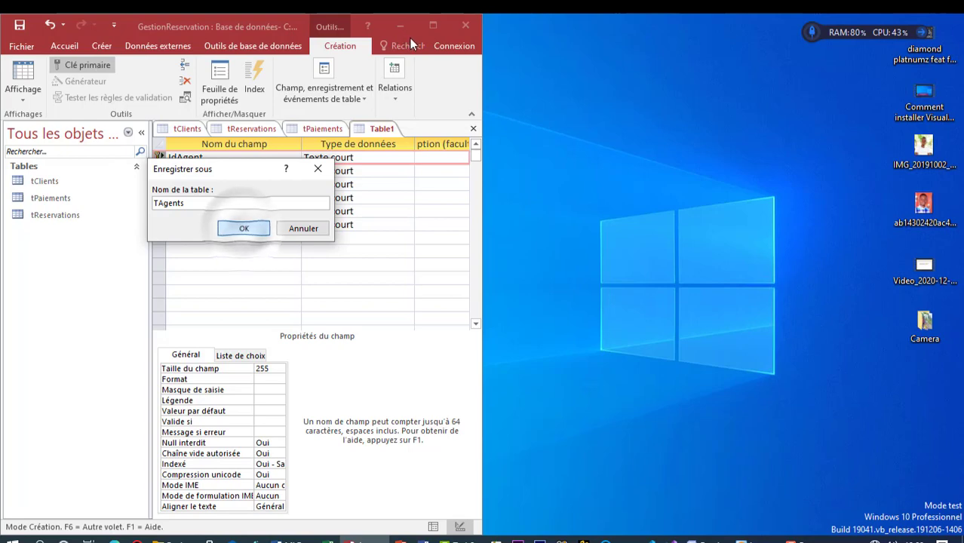
{"action": "left_click", "coordinate": [432, 25]}
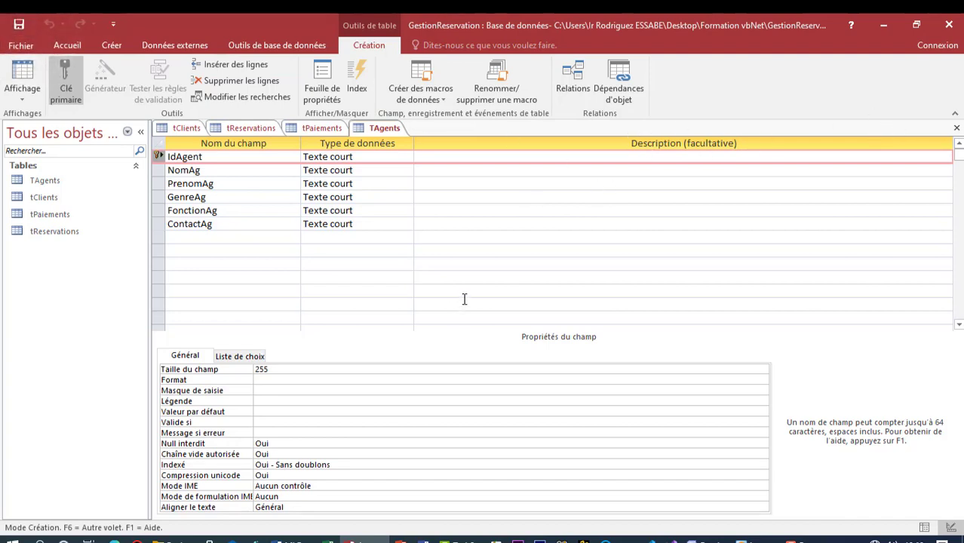
Step: Close the open design views of TAgents, tPaiements, tReservations and tClients
{"action": "left_click", "coordinate": [957, 131]}
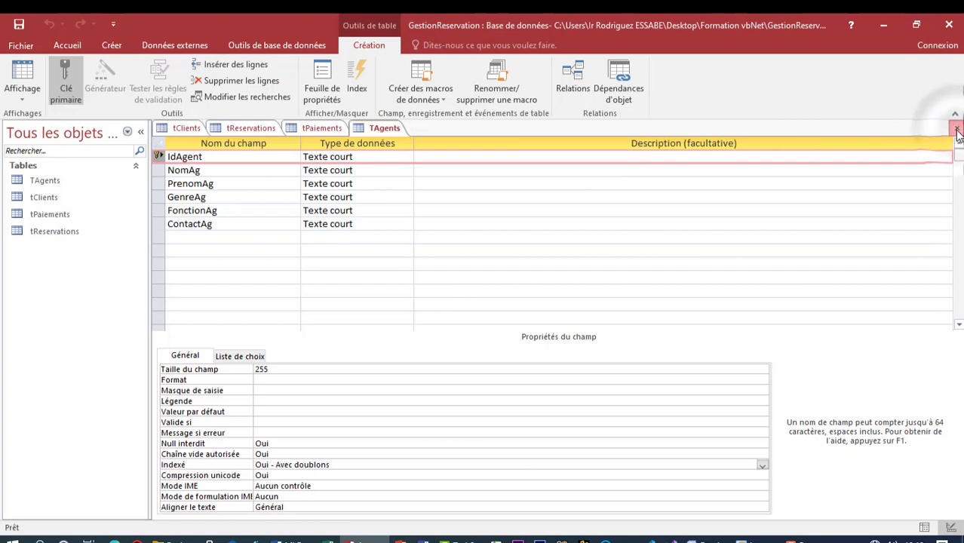
{"action": "left_click", "coordinate": [958, 132]}
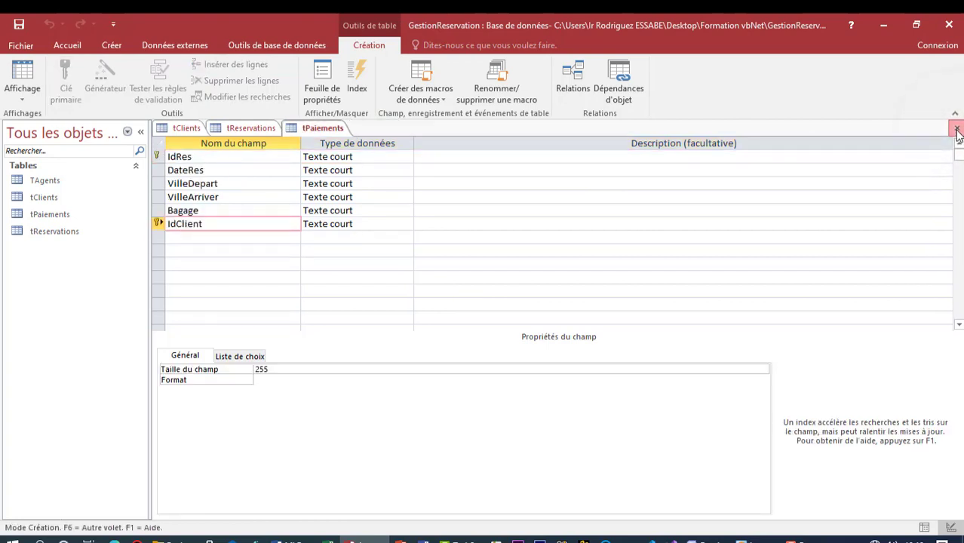
{"action": "left_click", "coordinate": [957, 131]}
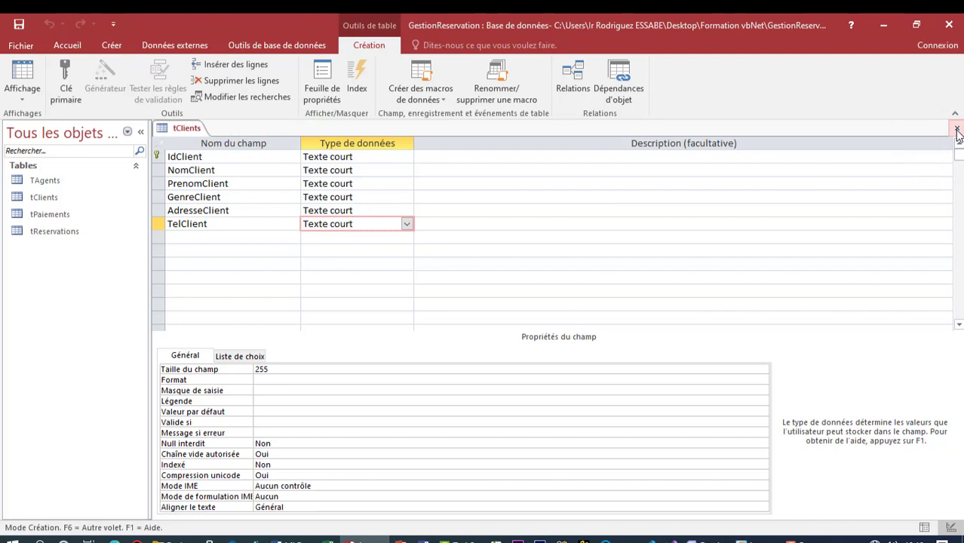
{"action": "left_click", "coordinate": [958, 131]}
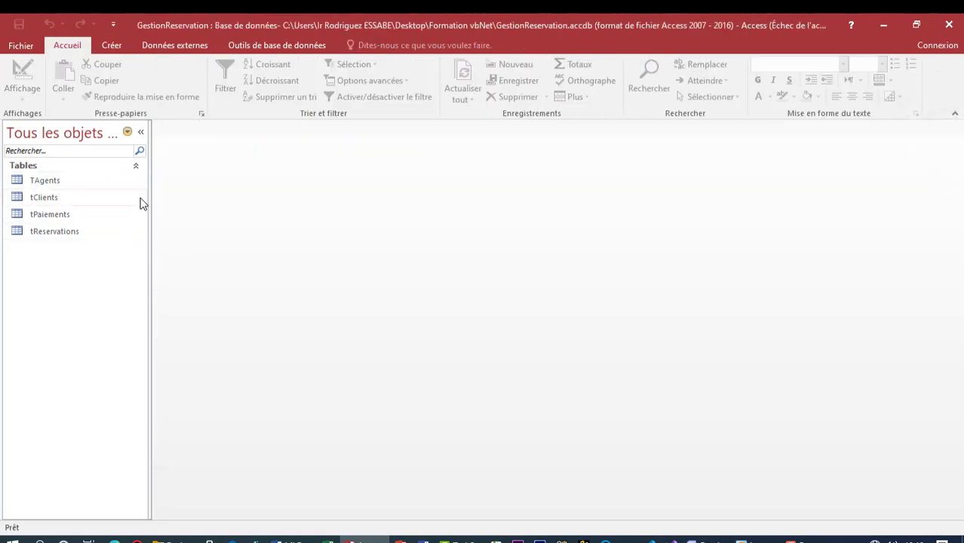
Step: Examine the TAgents table in datasheet view and its field list in design view, closing each view after checking it
{"action": "double_click", "coordinate": [102, 180]}
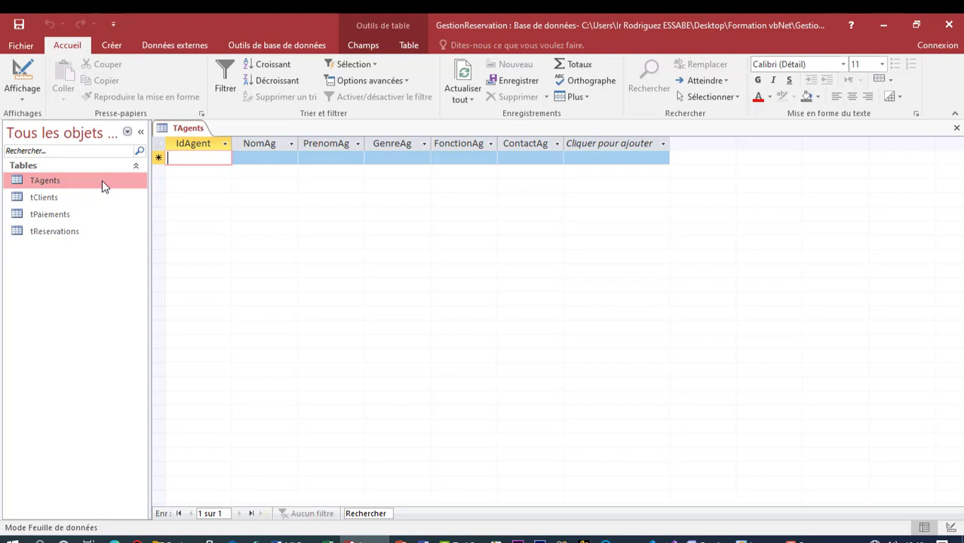
{"action": "left_click", "coordinate": [957, 129]}
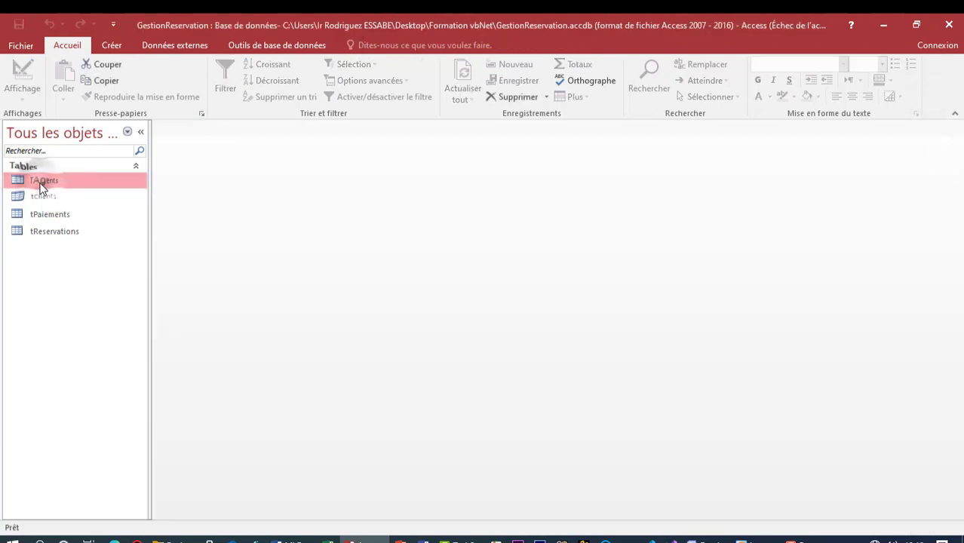
{"action": "right_click", "coordinate": [42, 188]}
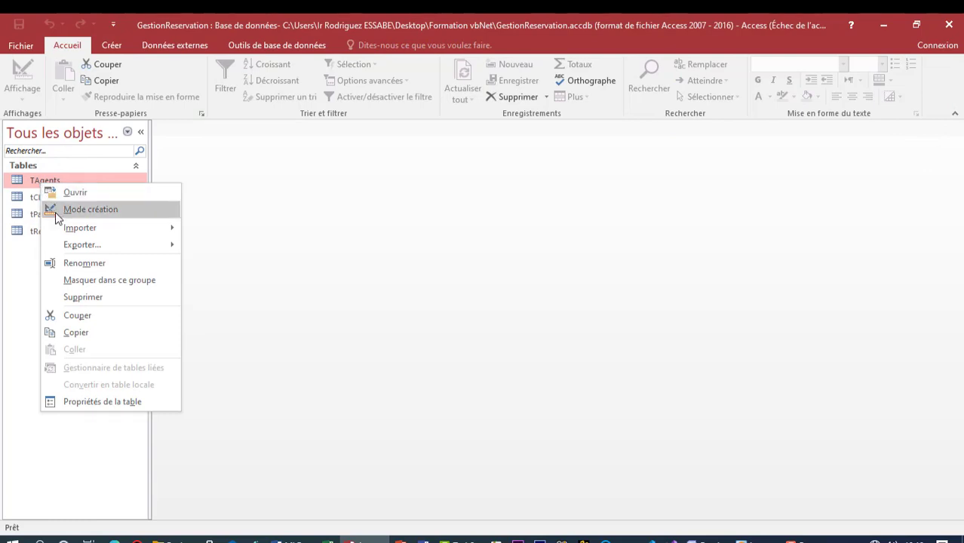
{"action": "left_click", "coordinate": [77, 213]}
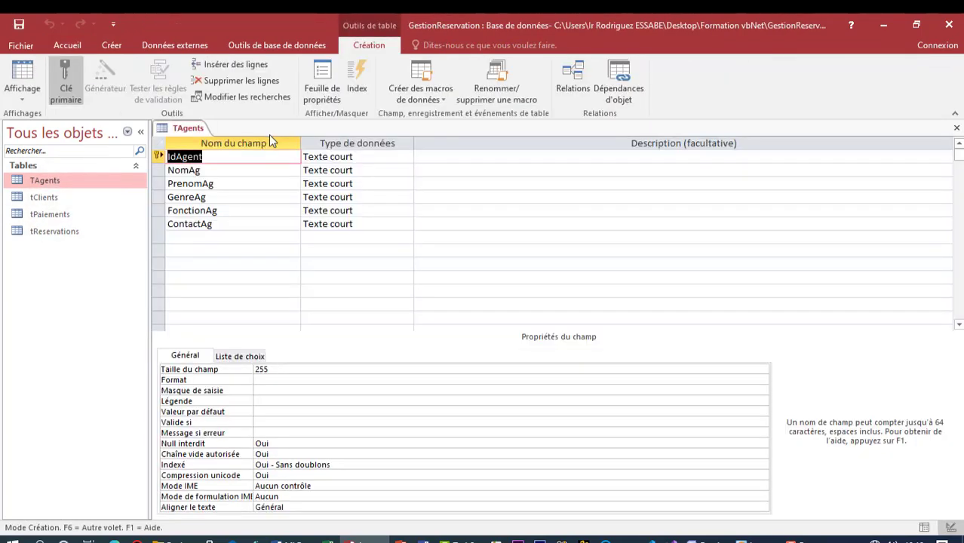
{"action": "left_click", "coordinate": [242, 184]}
{"action": "left_click", "coordinate": [225, 199]}
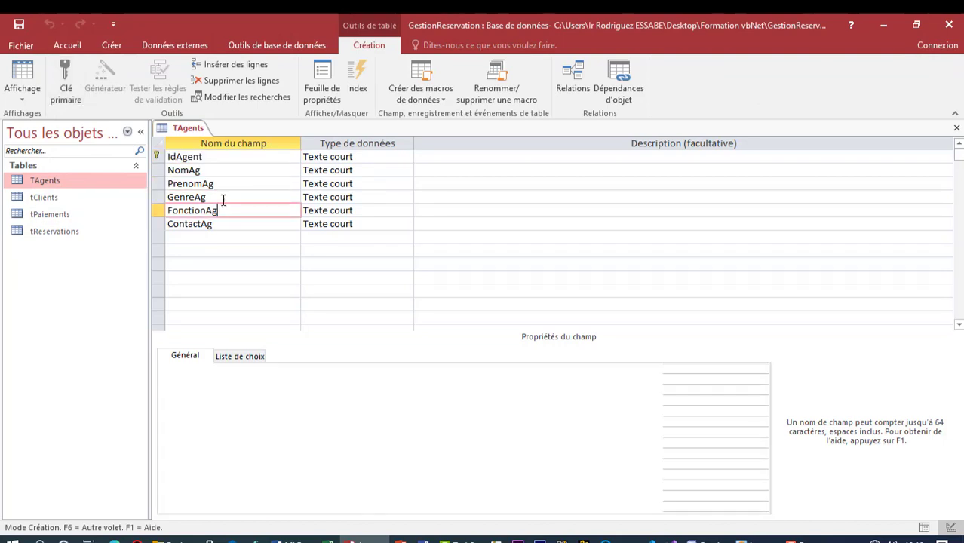
{"action": "left_click", "coordinate": [959, 129]}
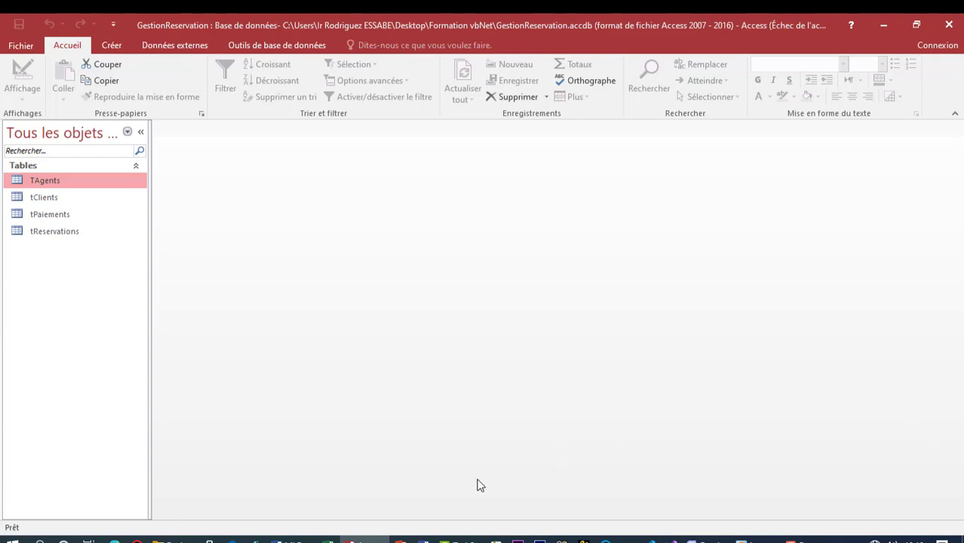
Step: Switch to the MLD document in Word and reduce its window so it sits beside the database
{"action": "left_click", "coordinate": [293, 540]}
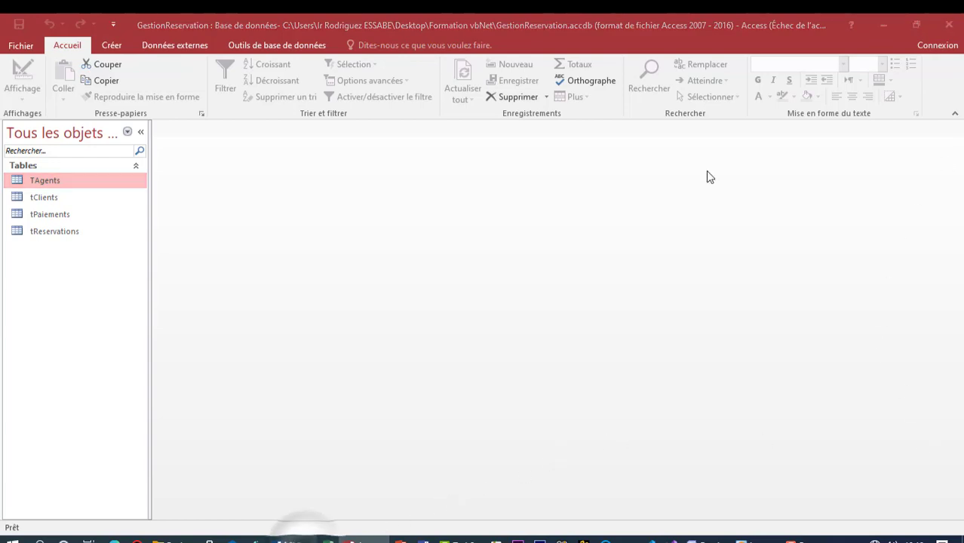
{"action": "left_click", "coordinate": [918, 29]}
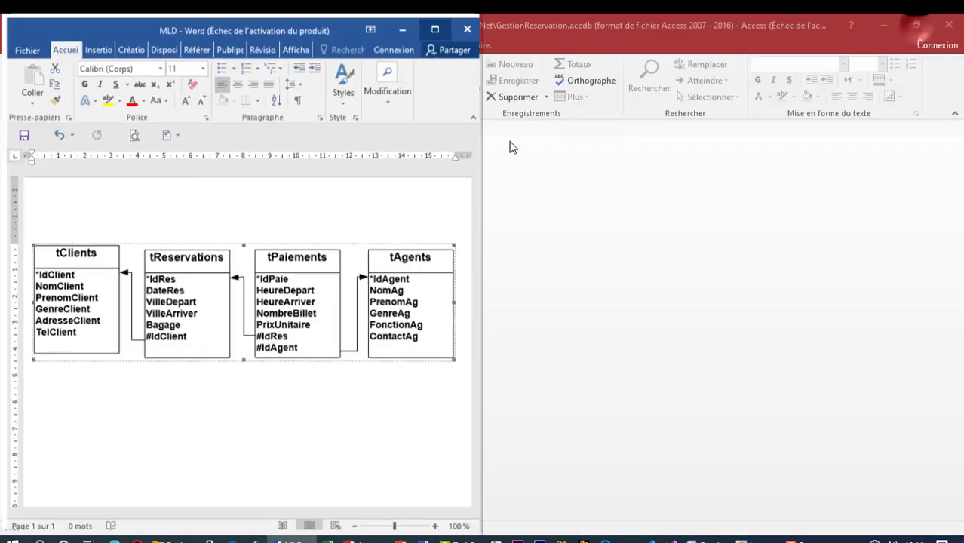